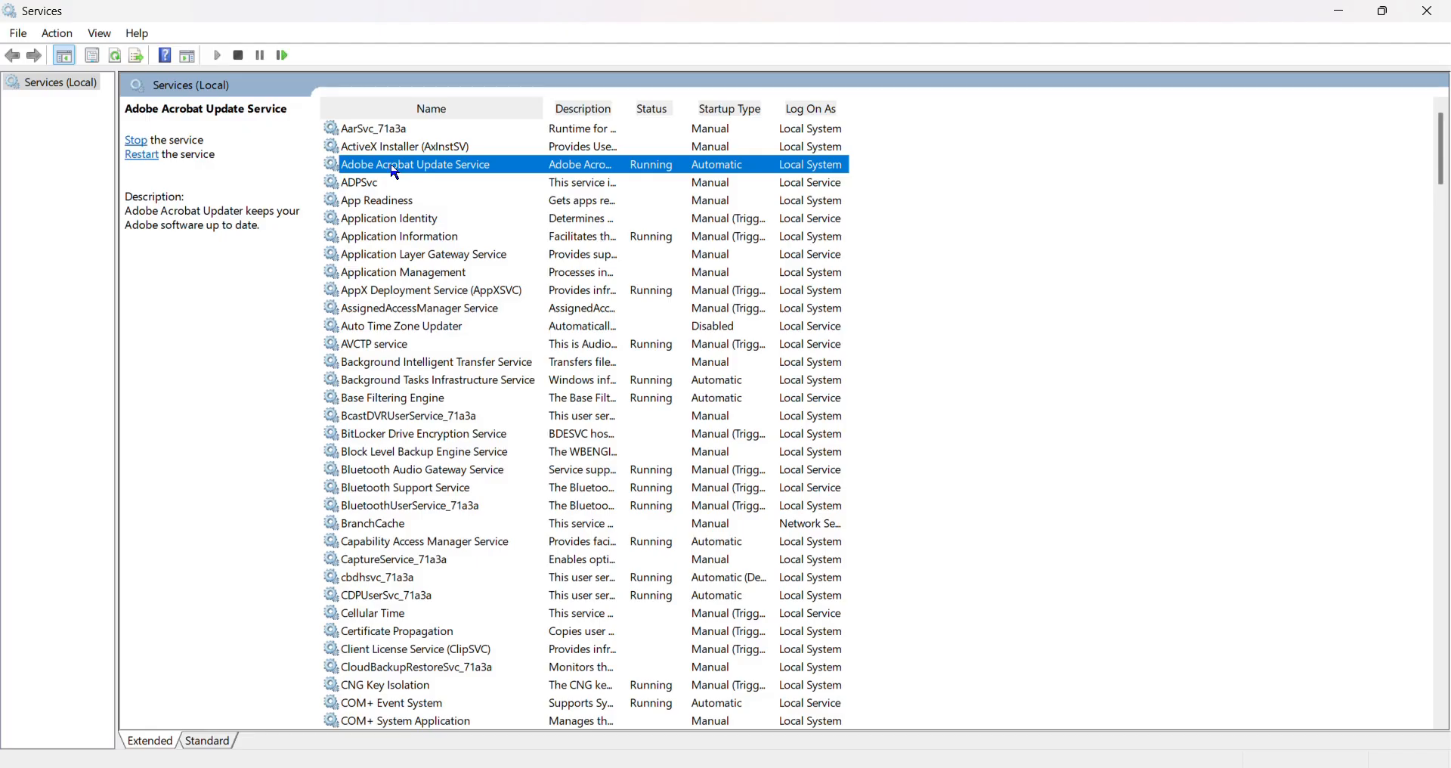
# Stop the Adobe Acrobat Update Service.
pyautogui.rightClick(395, 173)
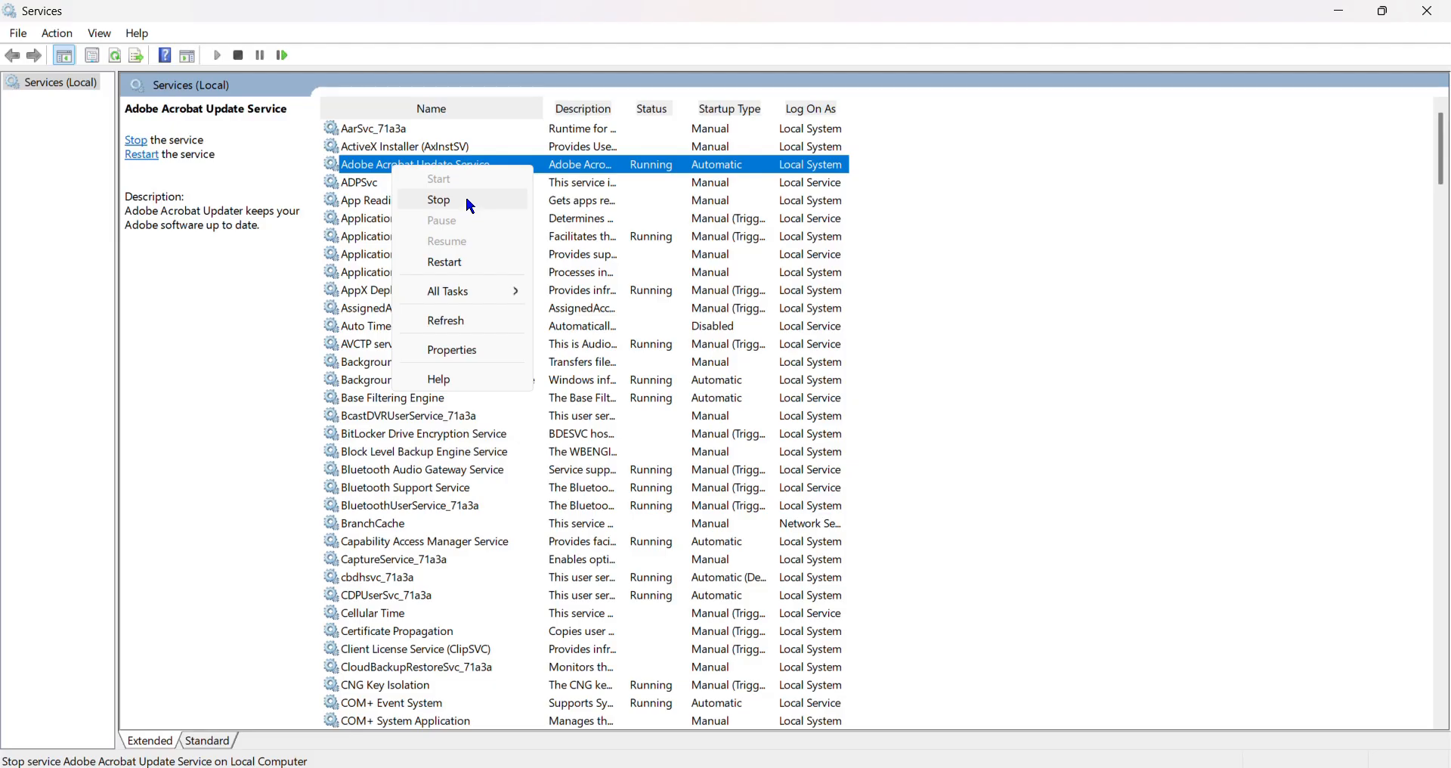
pyautogui.rightClick(347, 151)
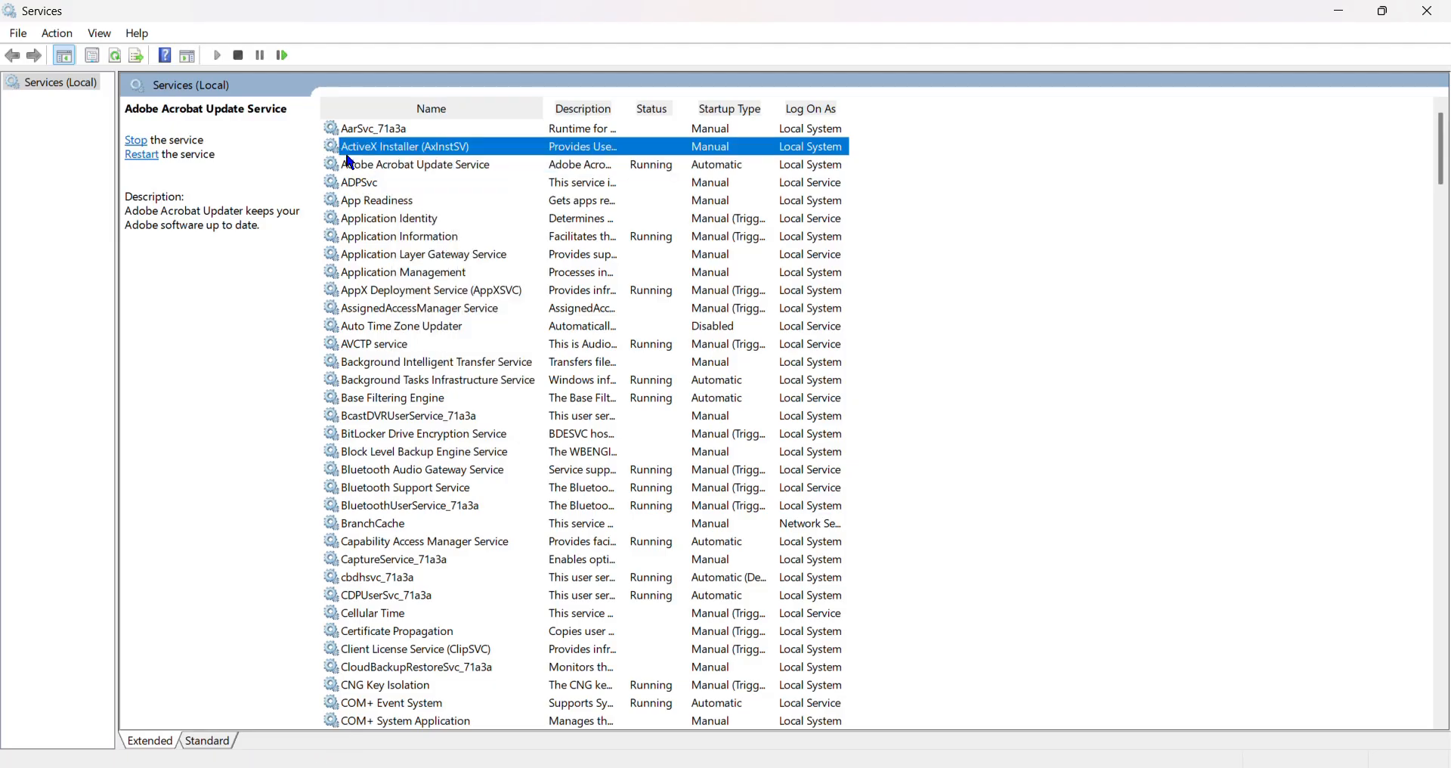
pyautogui.click(339, 172)
pyautogui.rightClick(337, 170)
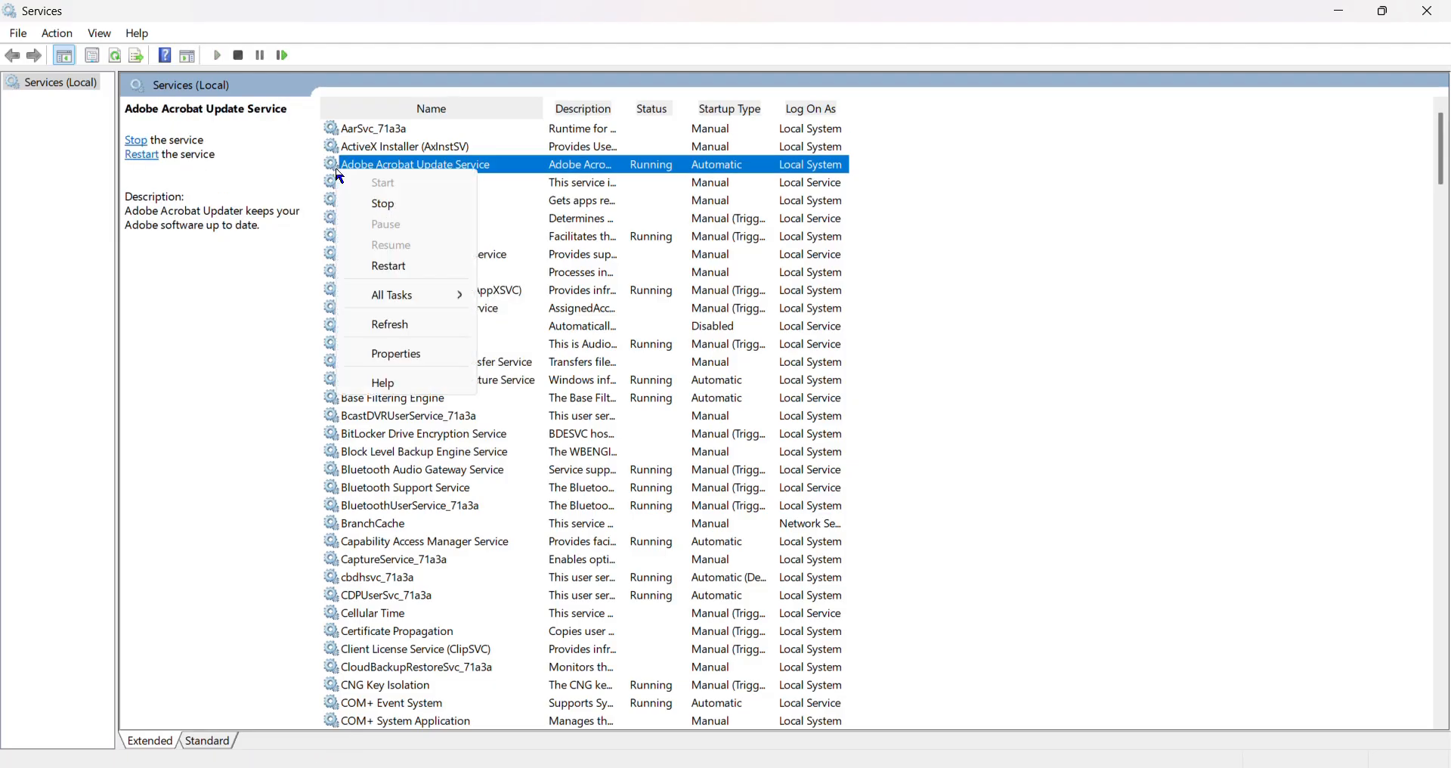
pyautogui.click(392, 211)
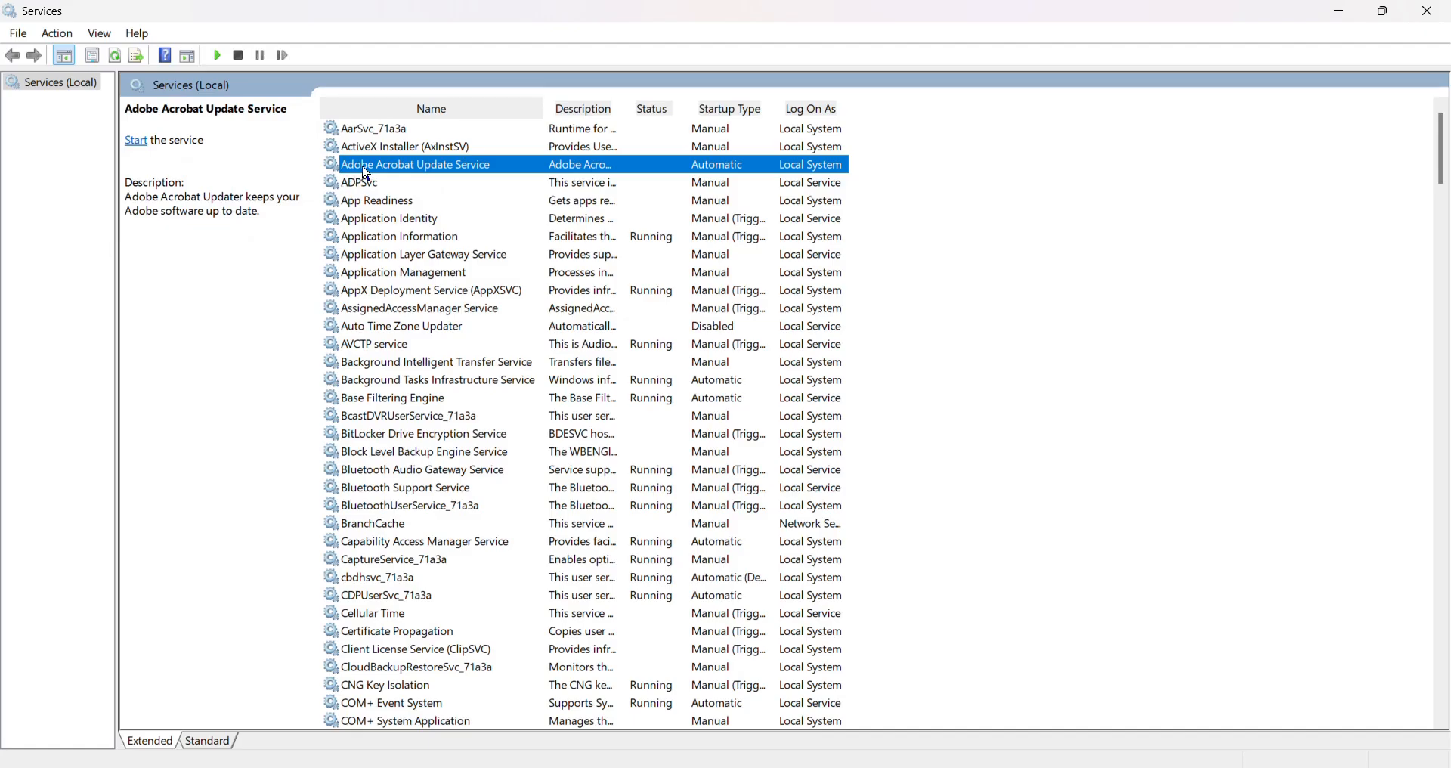
# Set the Adobe Acrobat Update Service's startup type to Disabled and apply the change.
pyautogui.rightClick(362, 167)
pyautogui.click(422, 349)
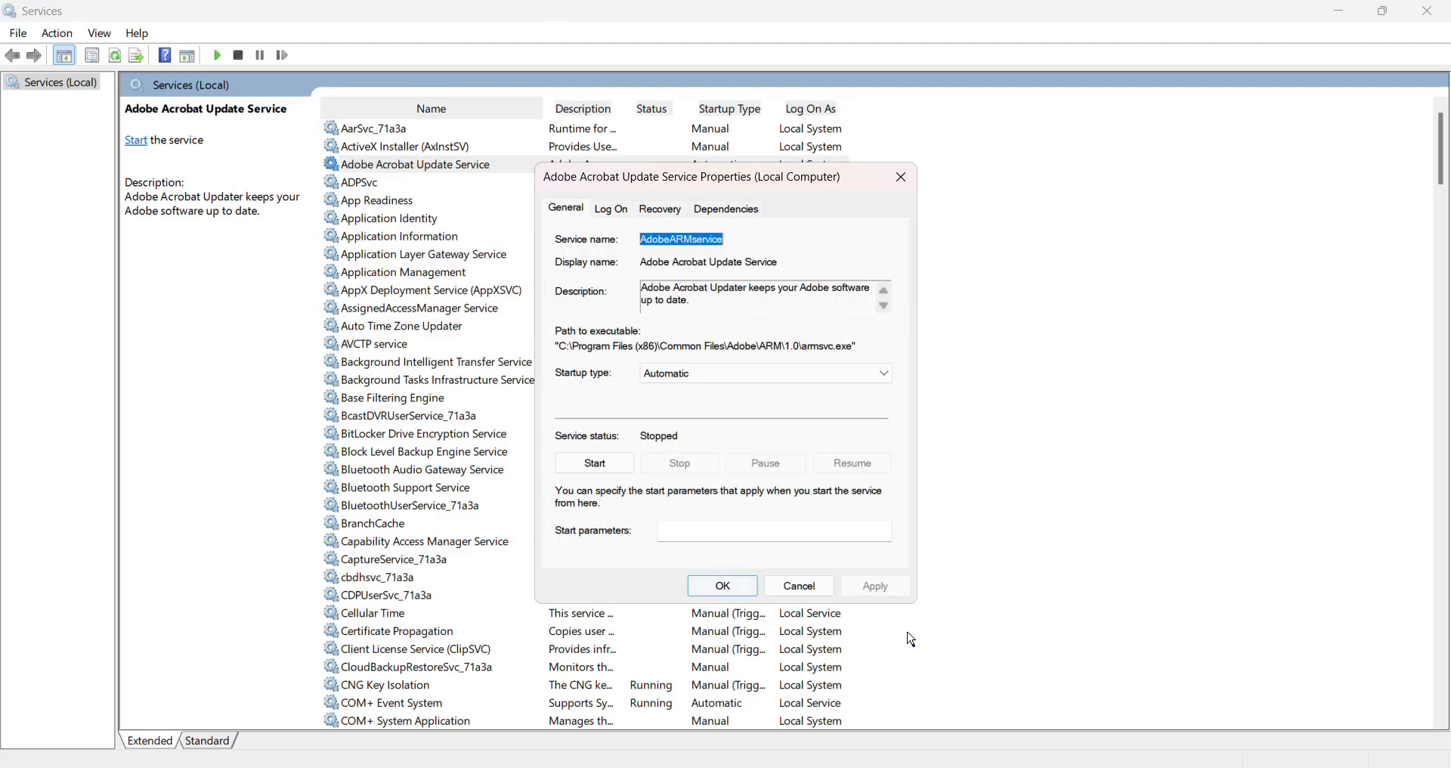
pyautogui.click(675, 375)
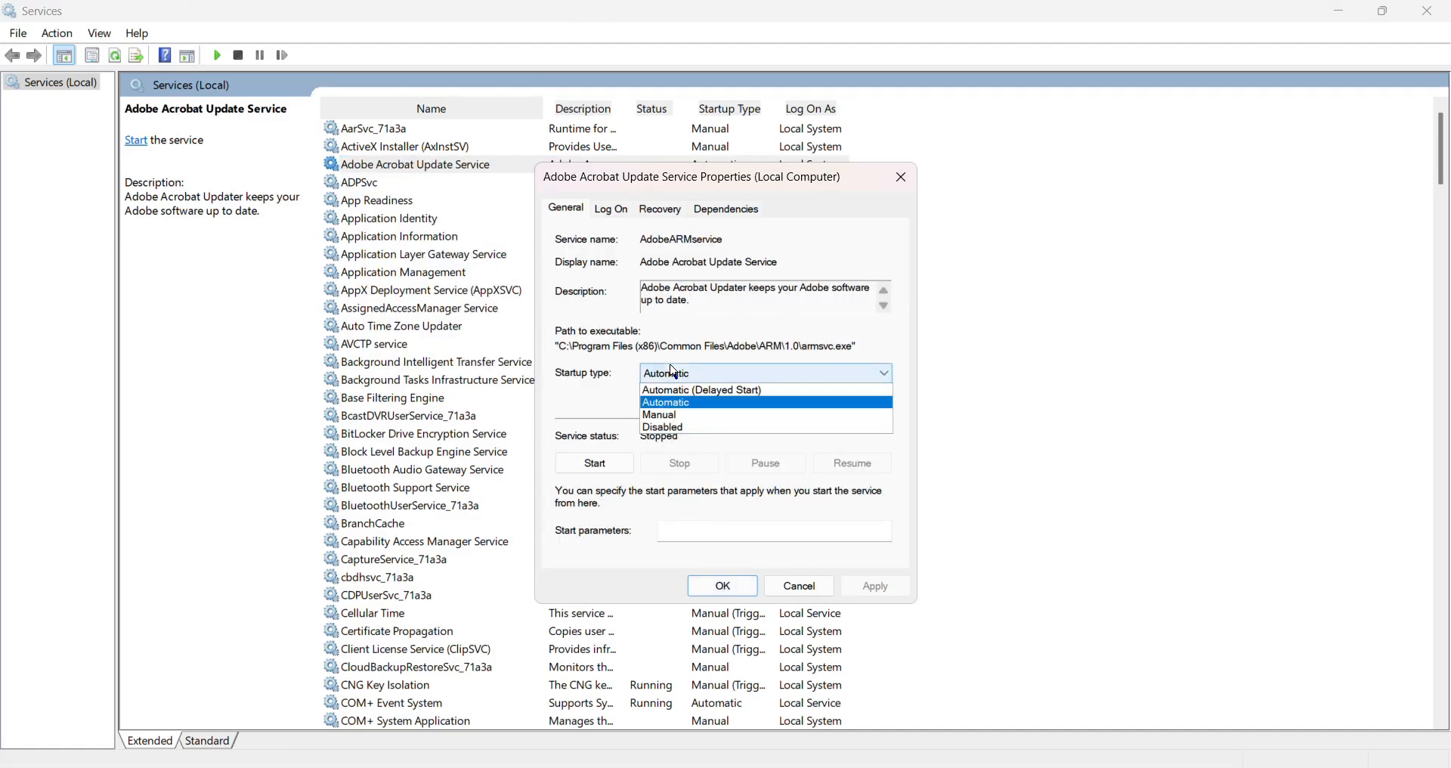
pyautogui.click(669, 428)
pyautogui.click(875, 586)
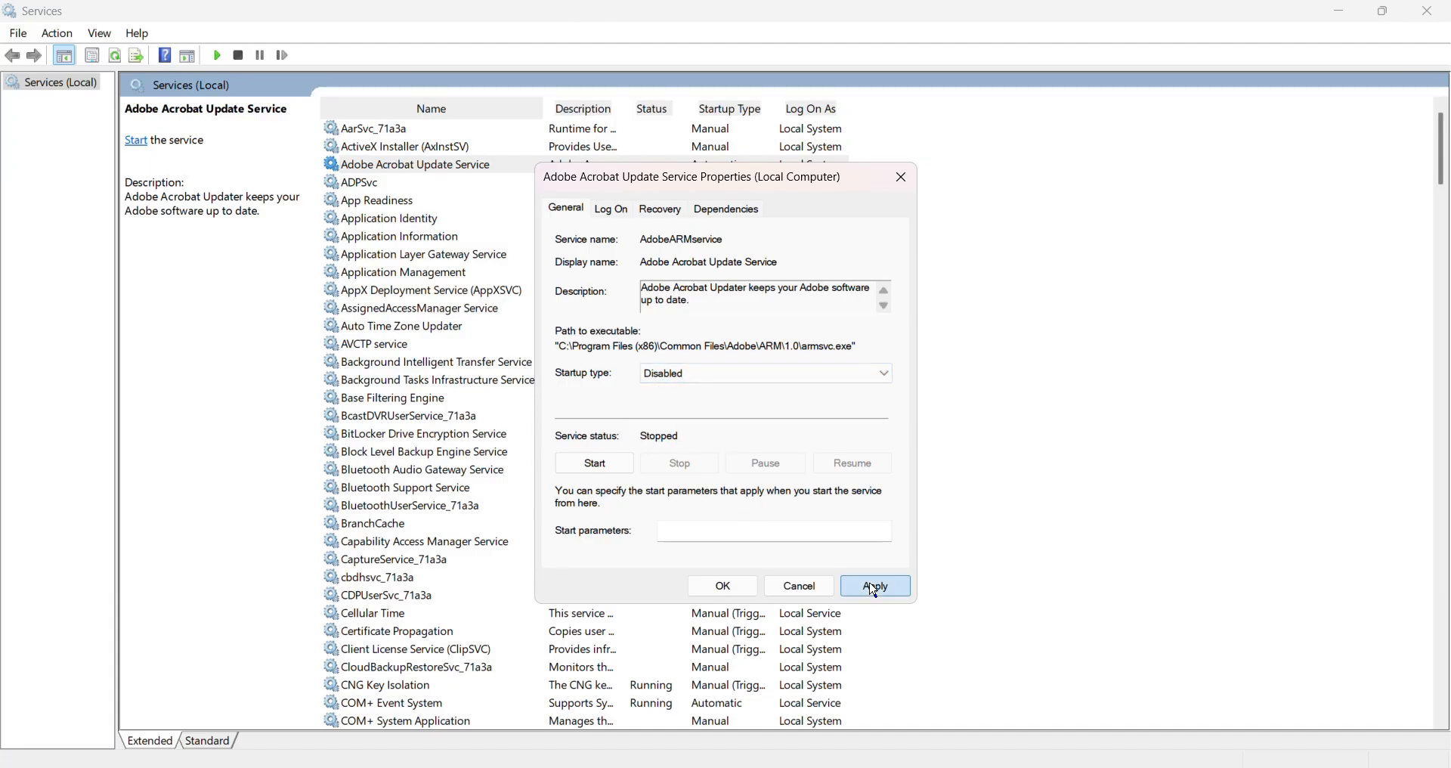
pyautogui.click(735, 589)
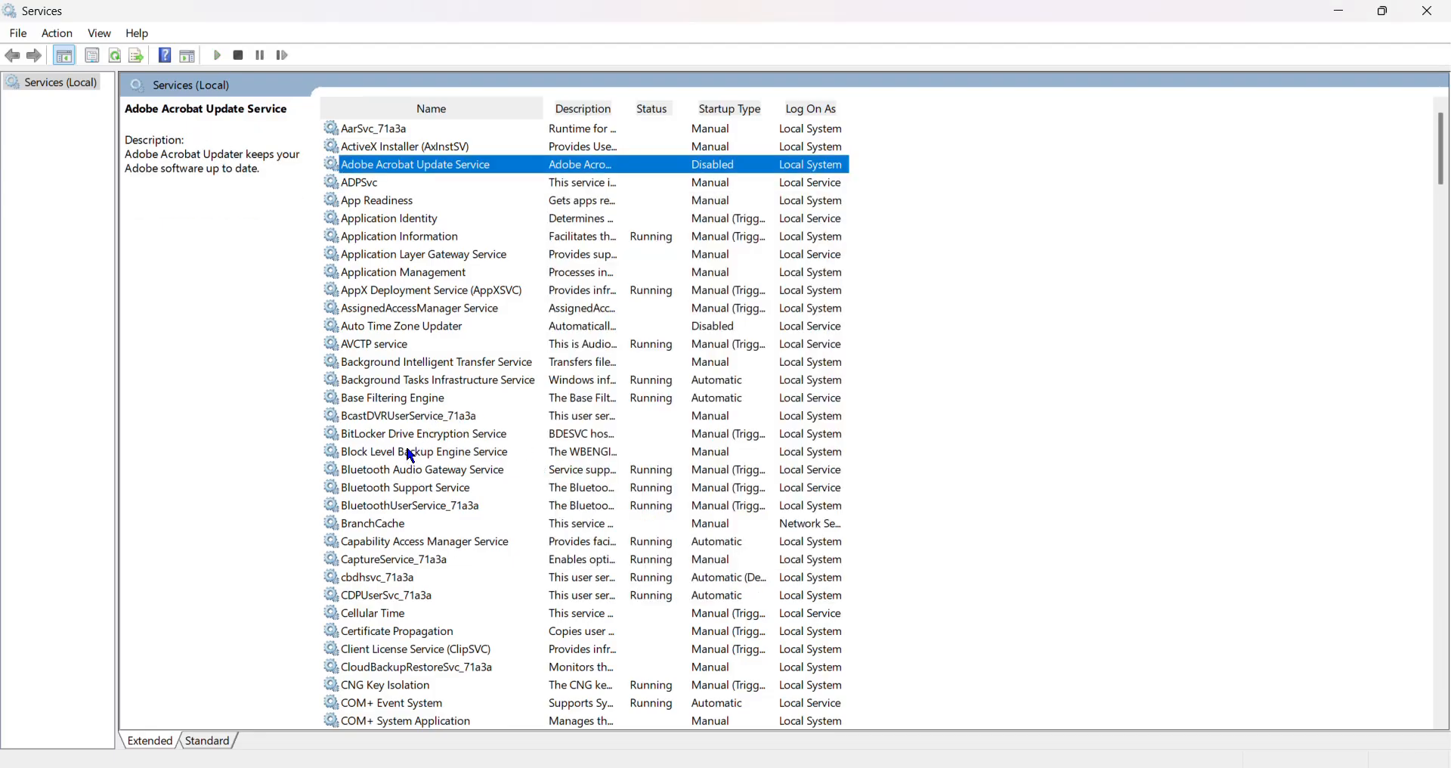
# Set the BitLocker Drive Encryption Service's startup type to Disabled and apply the change.
pyautogui.click(382, 433)
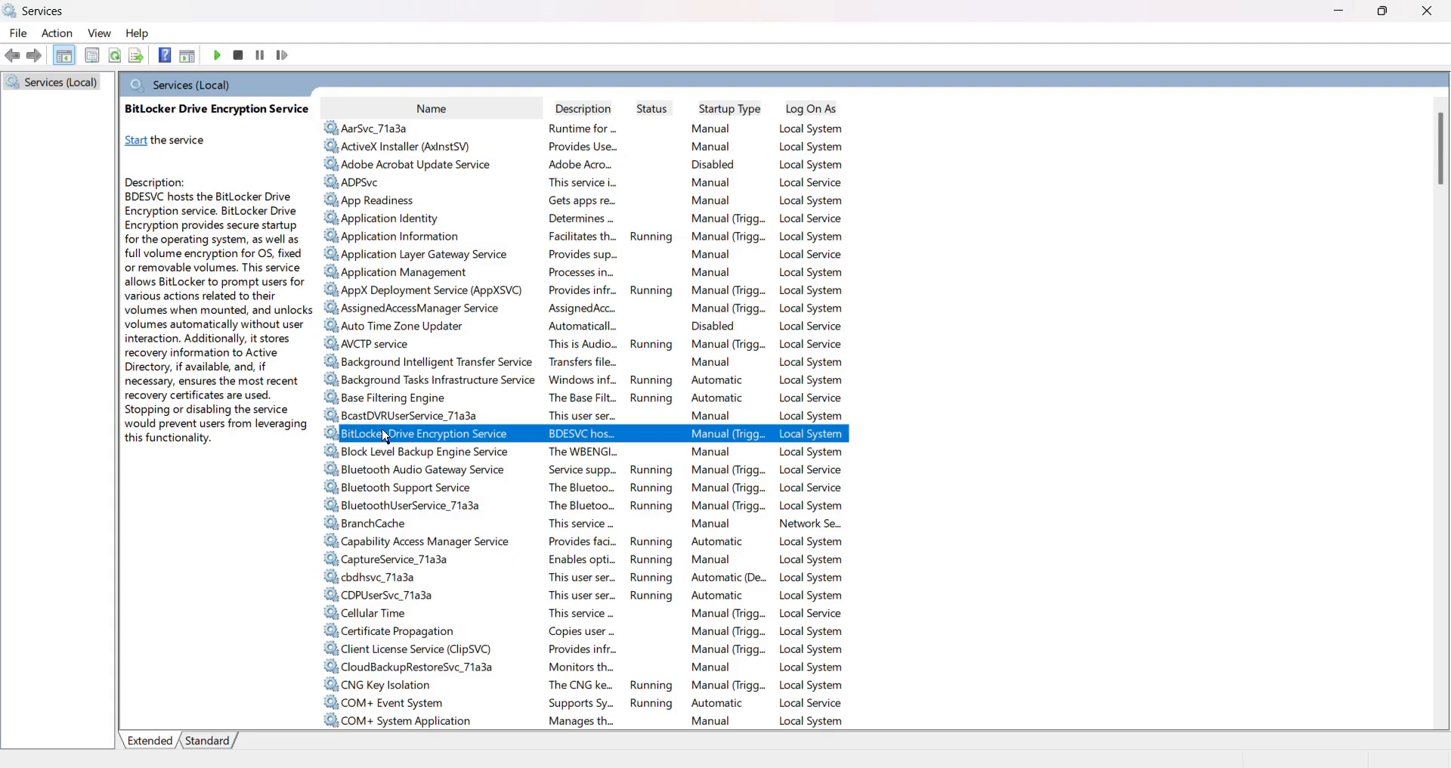
pyautogui.rightClick(465, 436)
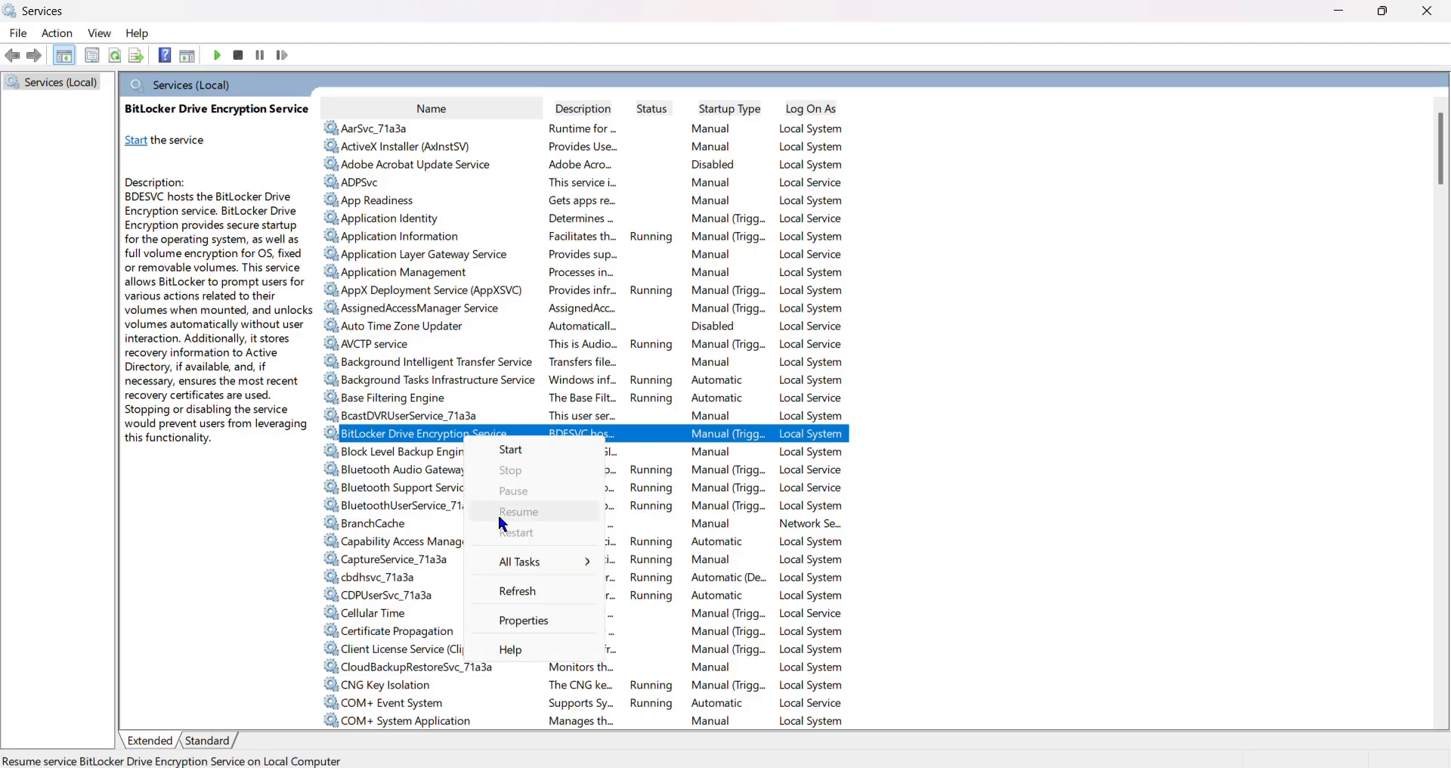
pyautogui.click(529, 620)
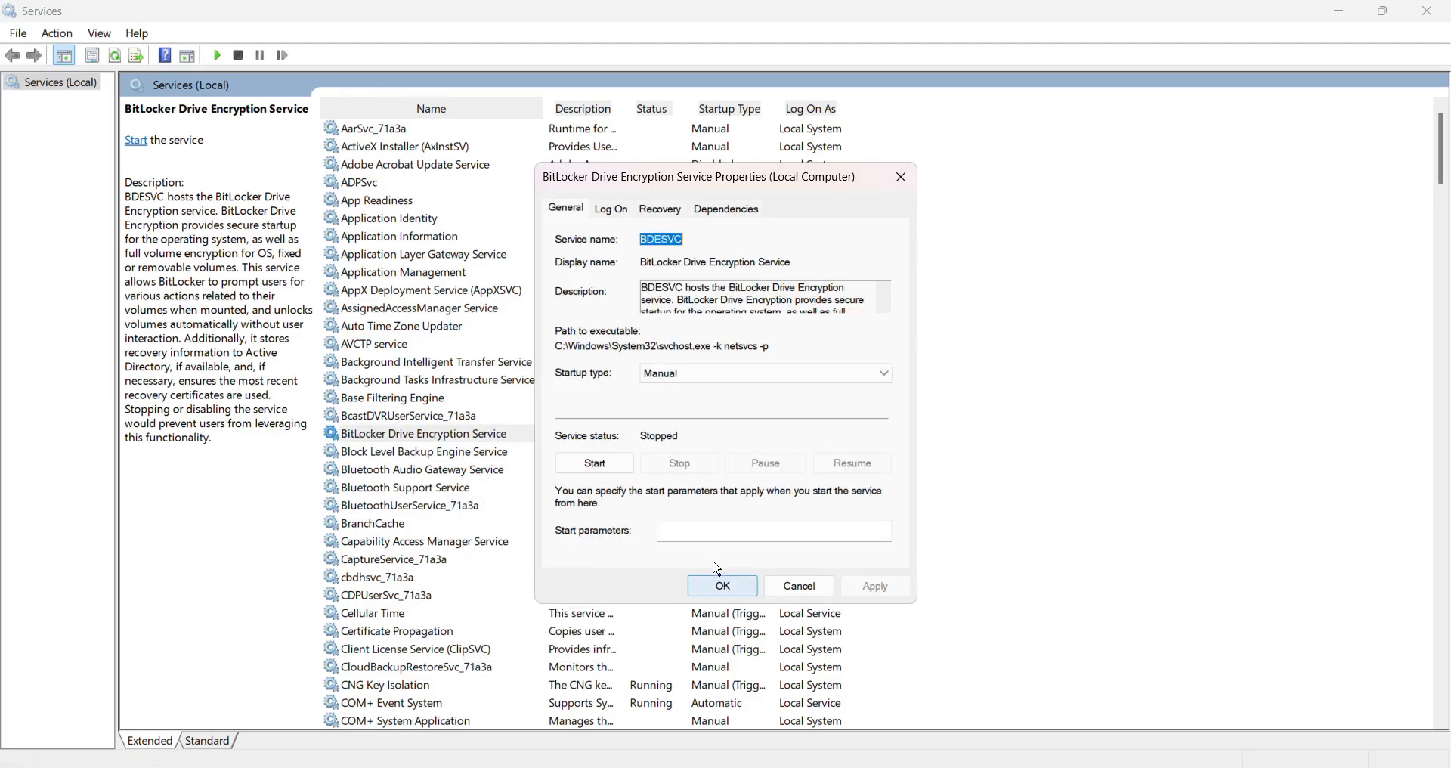
pyautogui.click(683, 377)
pyautogui.click(681, 429)
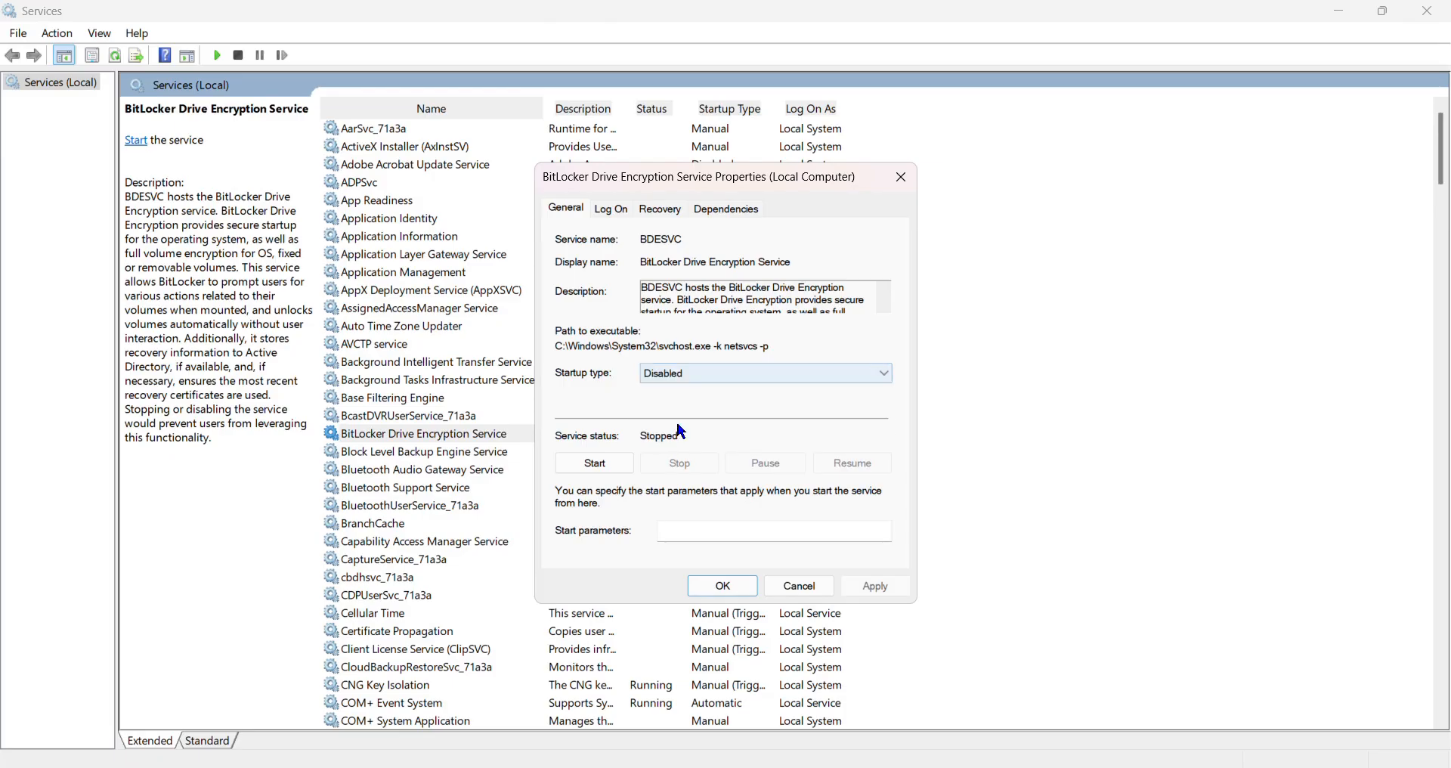
pyautogui.click(892, 594)
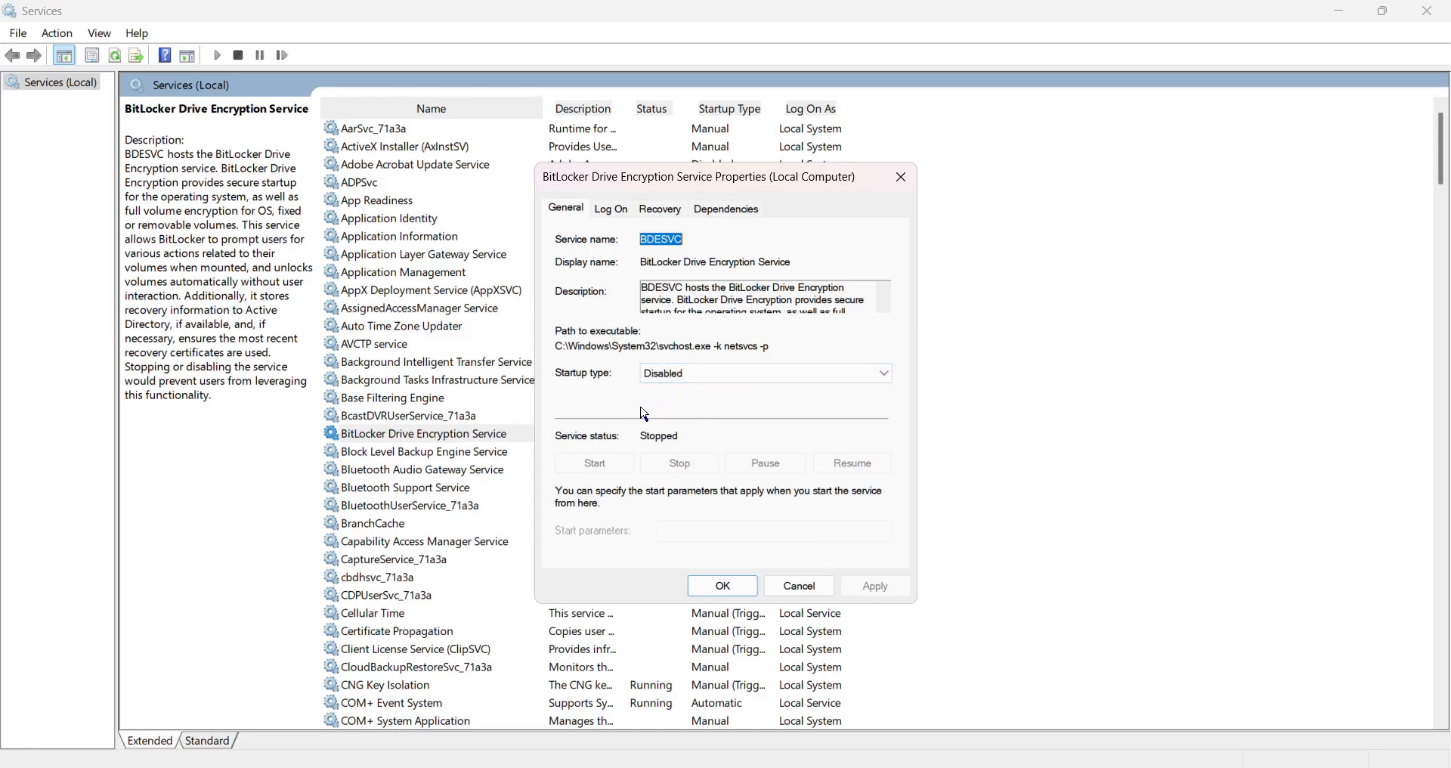
pyautogui.click(688, 374)
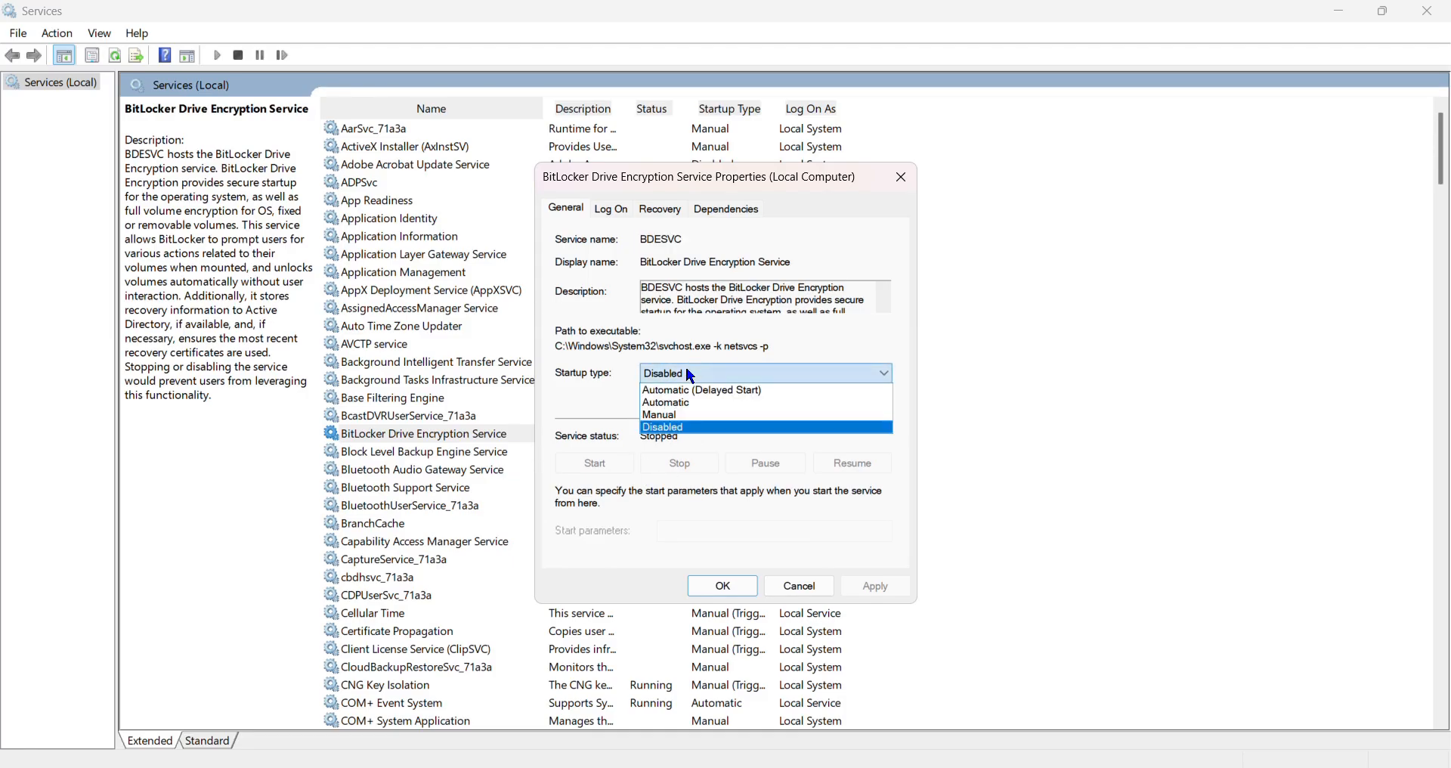
pyautogui.click(686, 366)
pyautogui.click(723, 586)
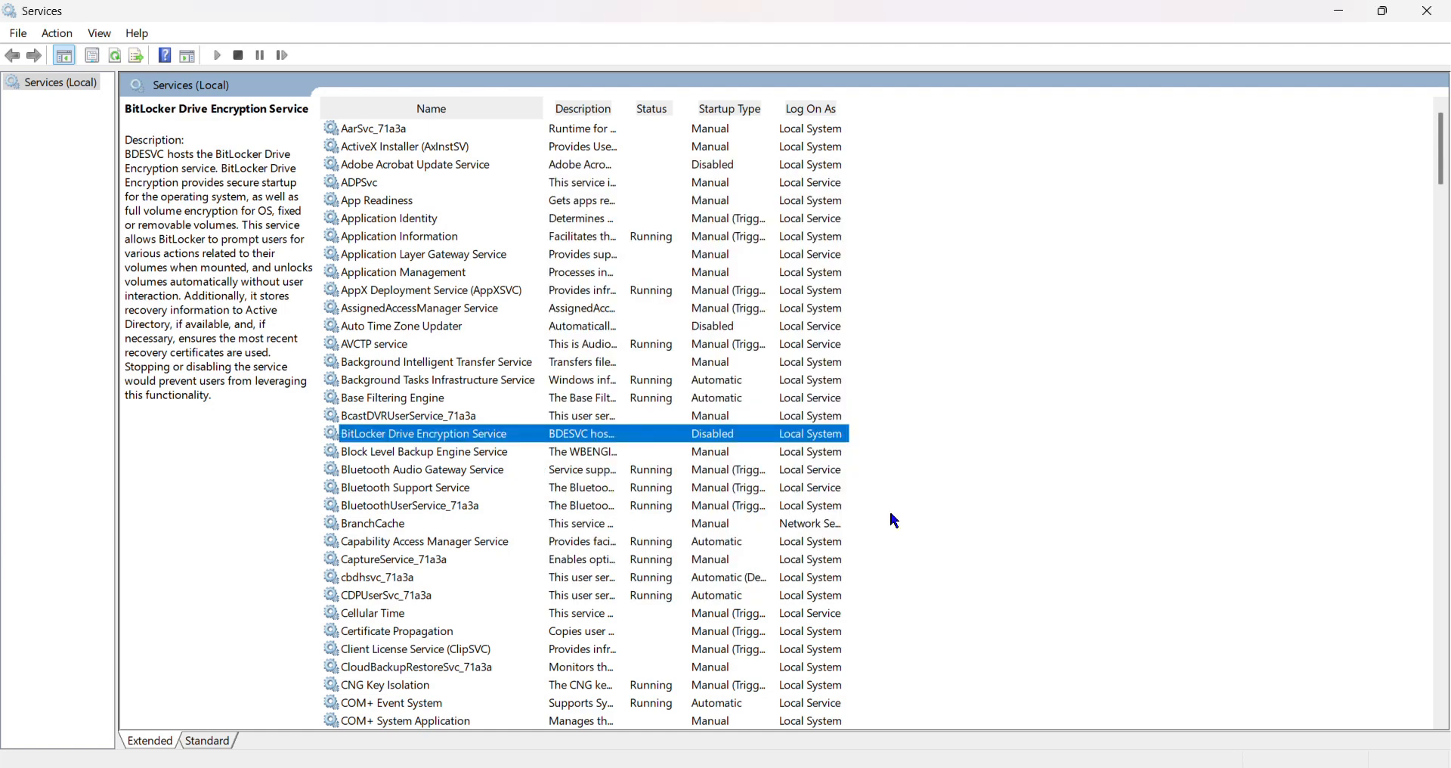
# Examine the Connected Devices Platform Service's startup settings and the Connected User Experiences and Telemetry service's entry.
pyautogui.scroll(-1, 957, 495)
pyautogui.scroll(-1, 779, 538)
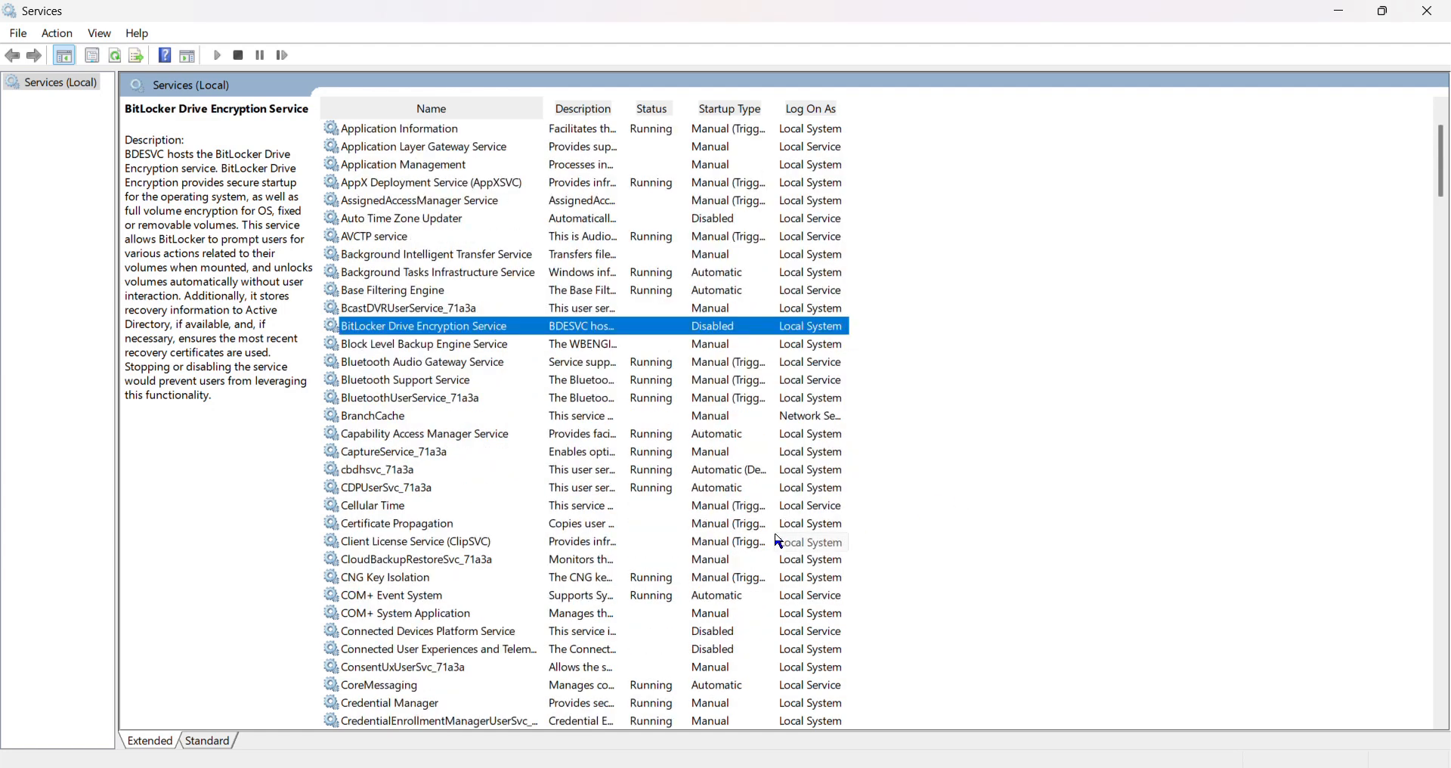
pyautogui.scroll(-1, 489, 464)
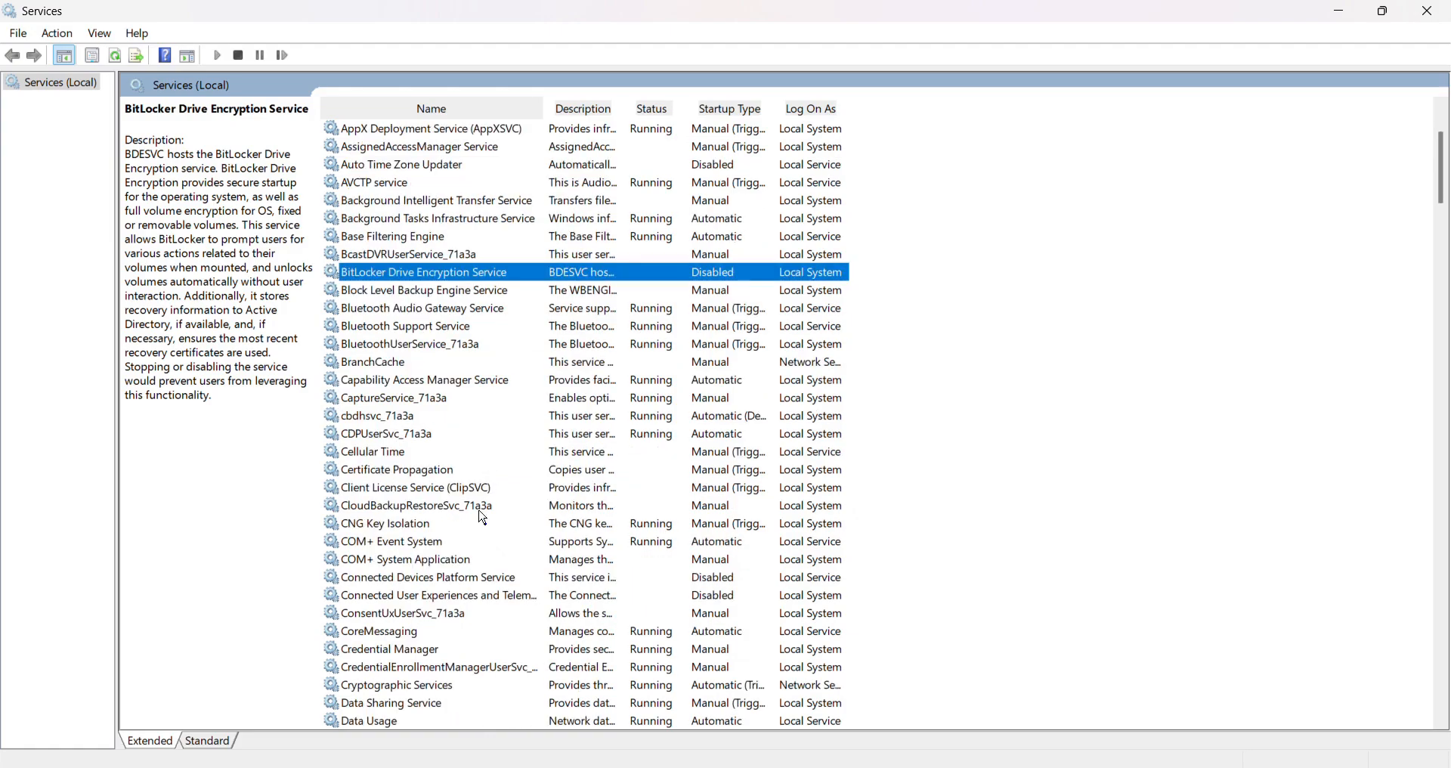
pyautogui.scroll(-1, 474, 531)
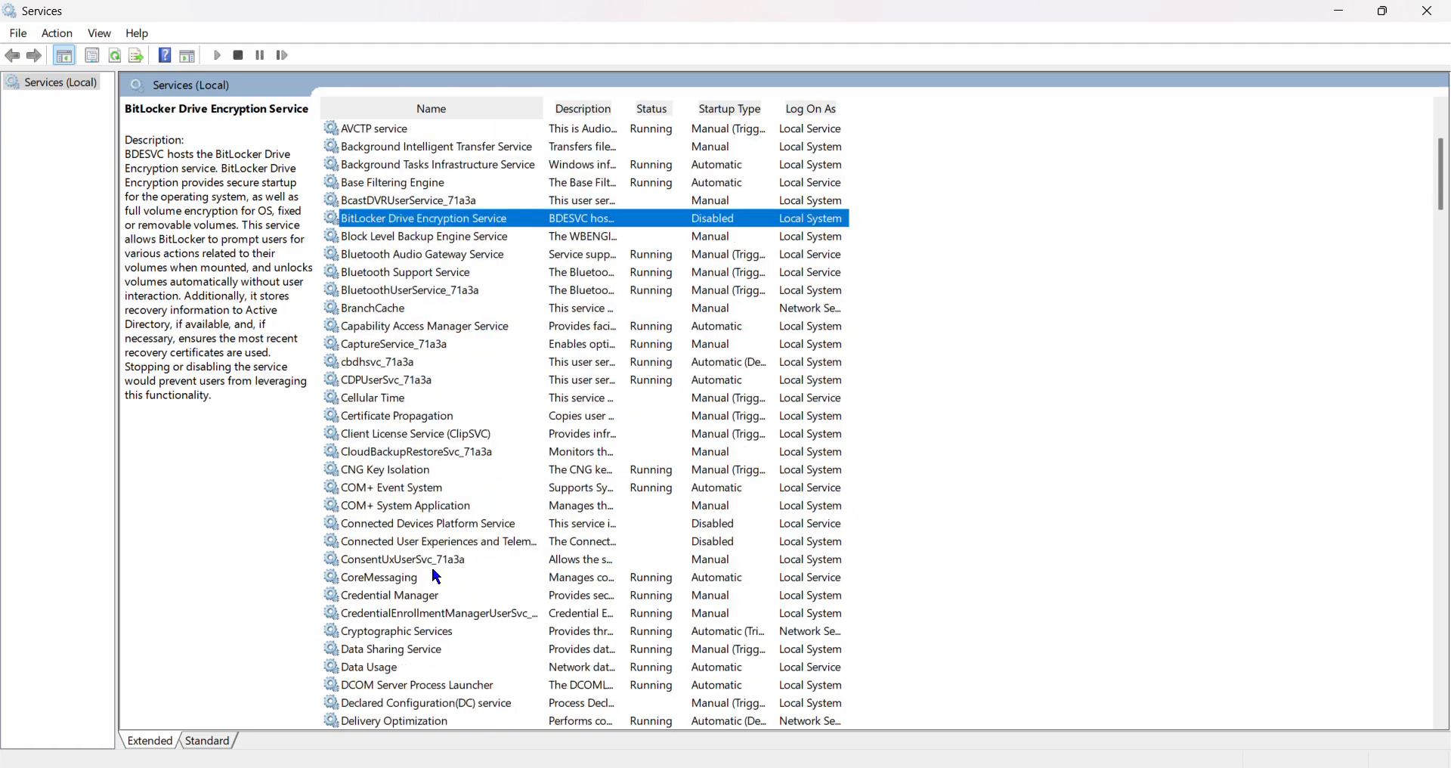
pyautogui.click(454, 530)
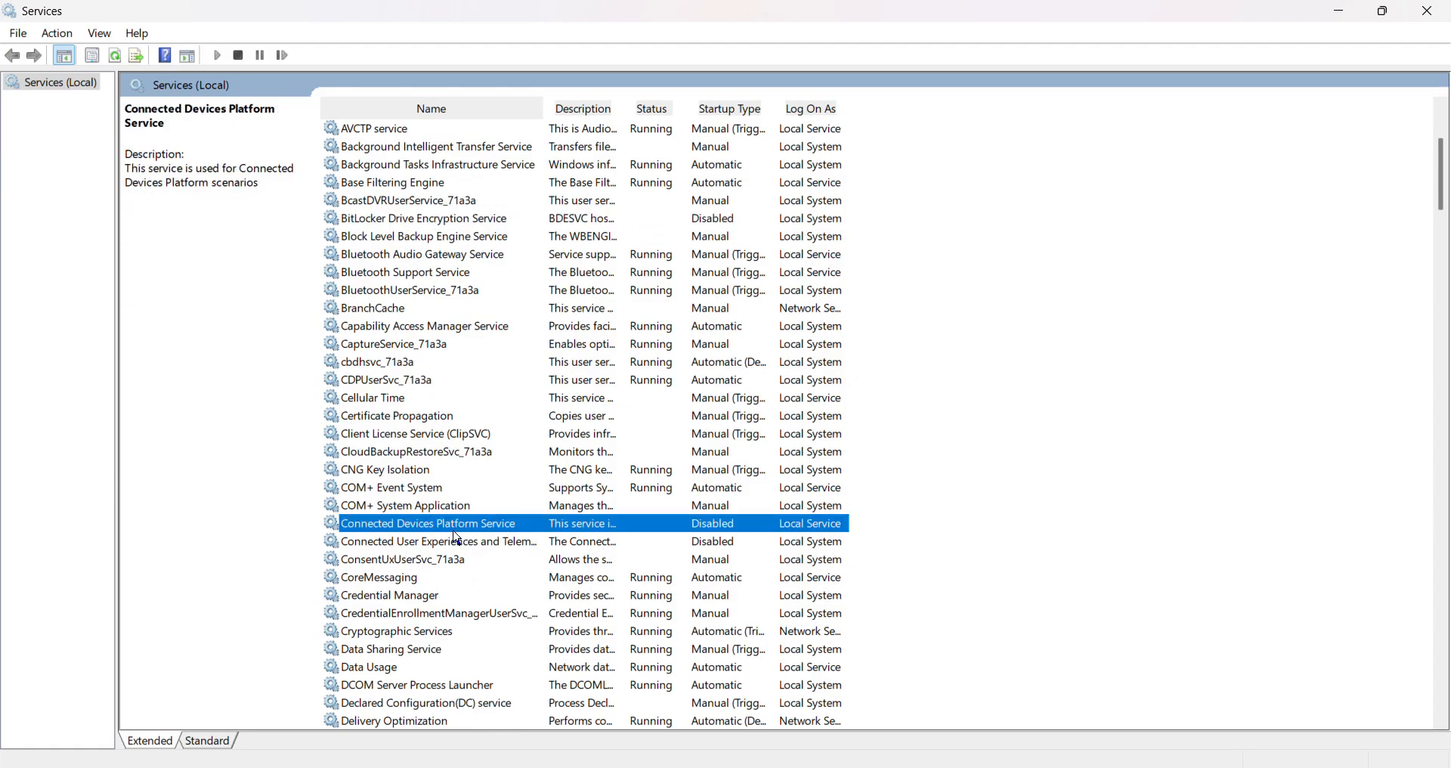
pyautogui.doubleClick(453, 531)
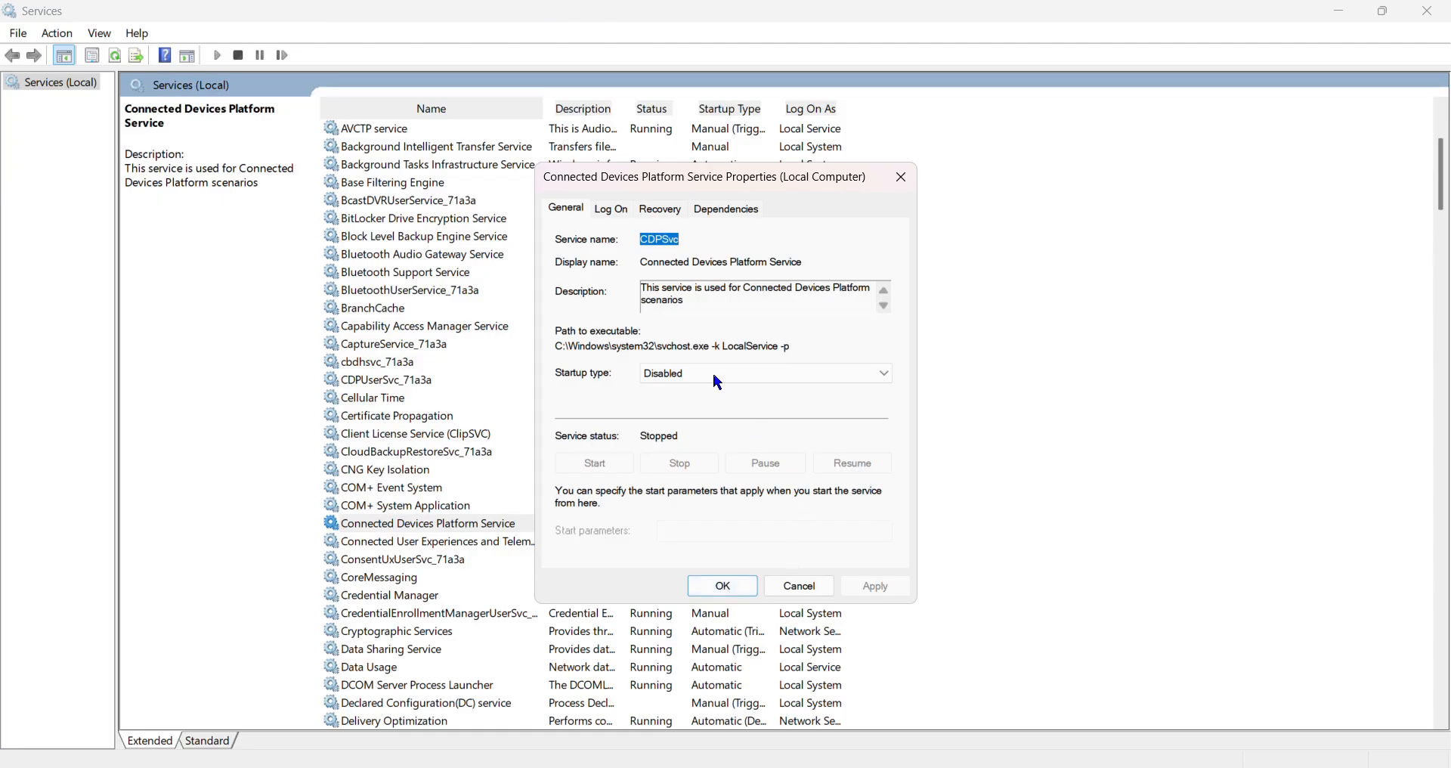
pyautogui.click(786, 587)
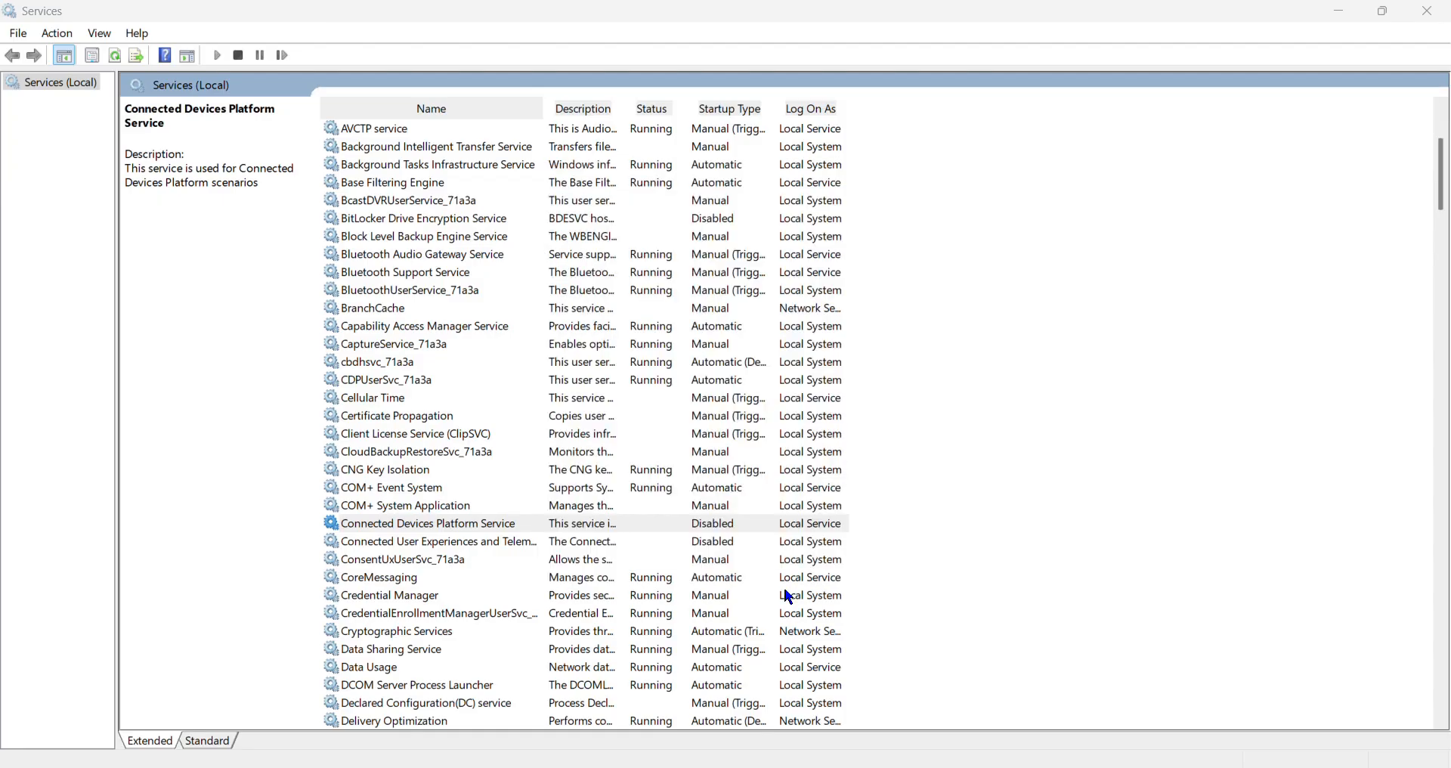
pyautogui.click(456, 546)
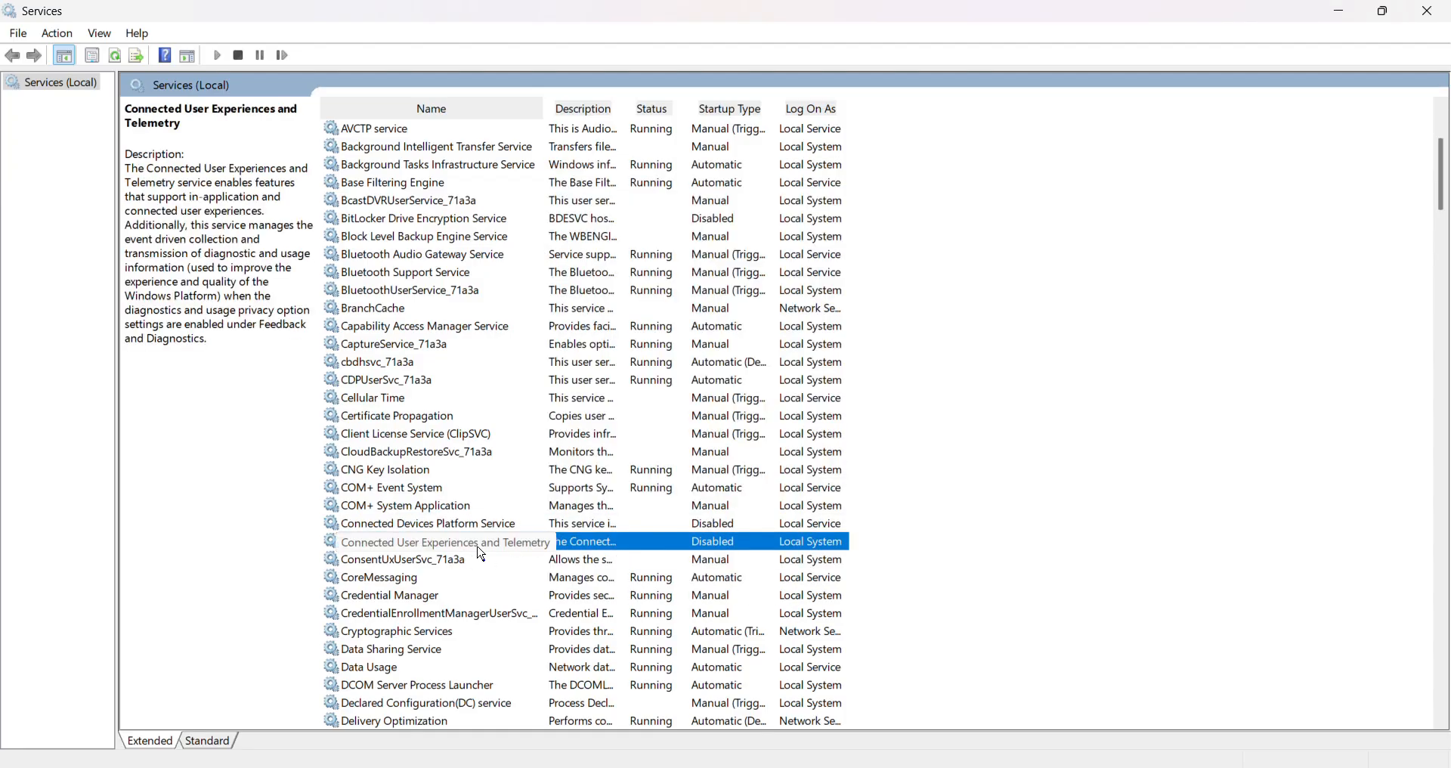
# Open the Delivery Optimization service's properties and stop the service.
pyautogui.scroll(-2, 615, 581)
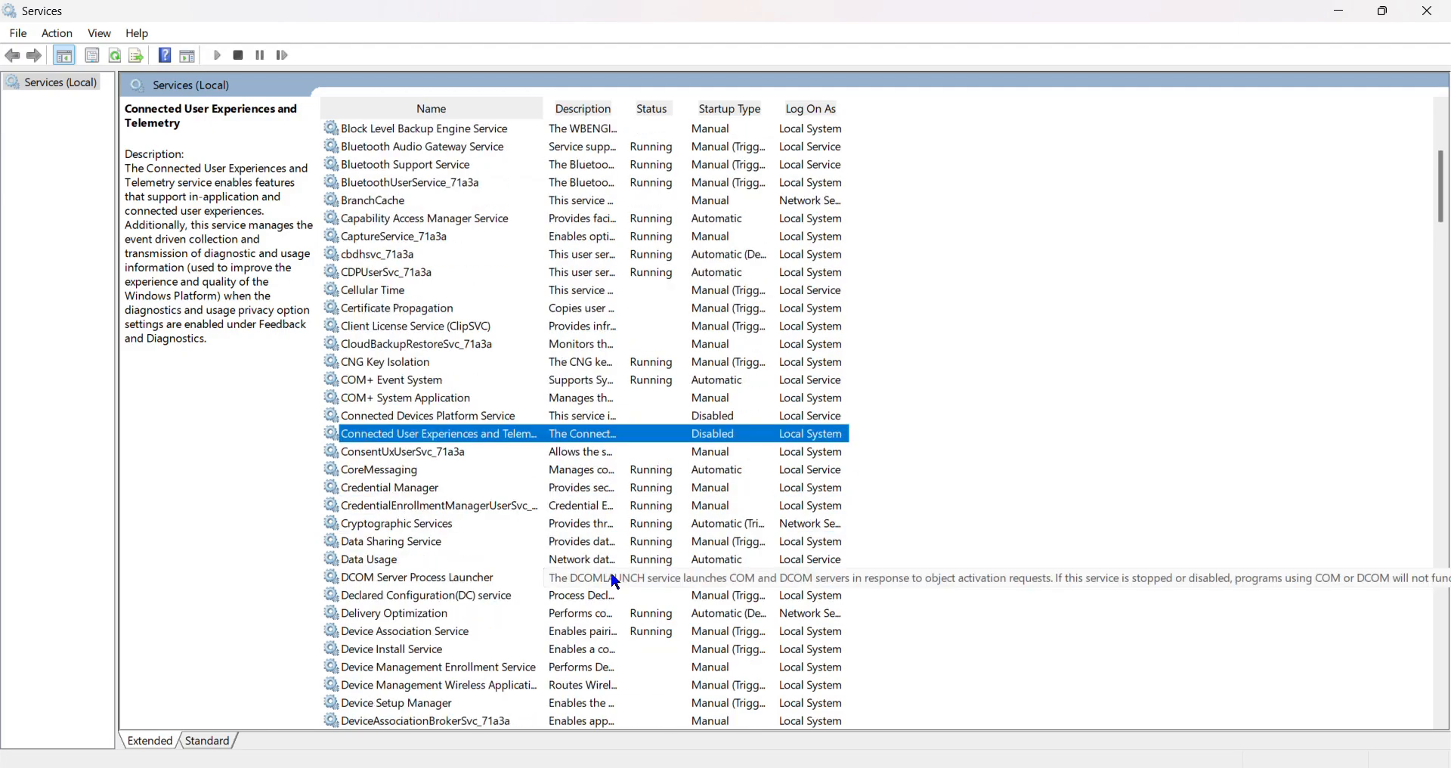
pyautogui.scroll(-1, 612, 577)
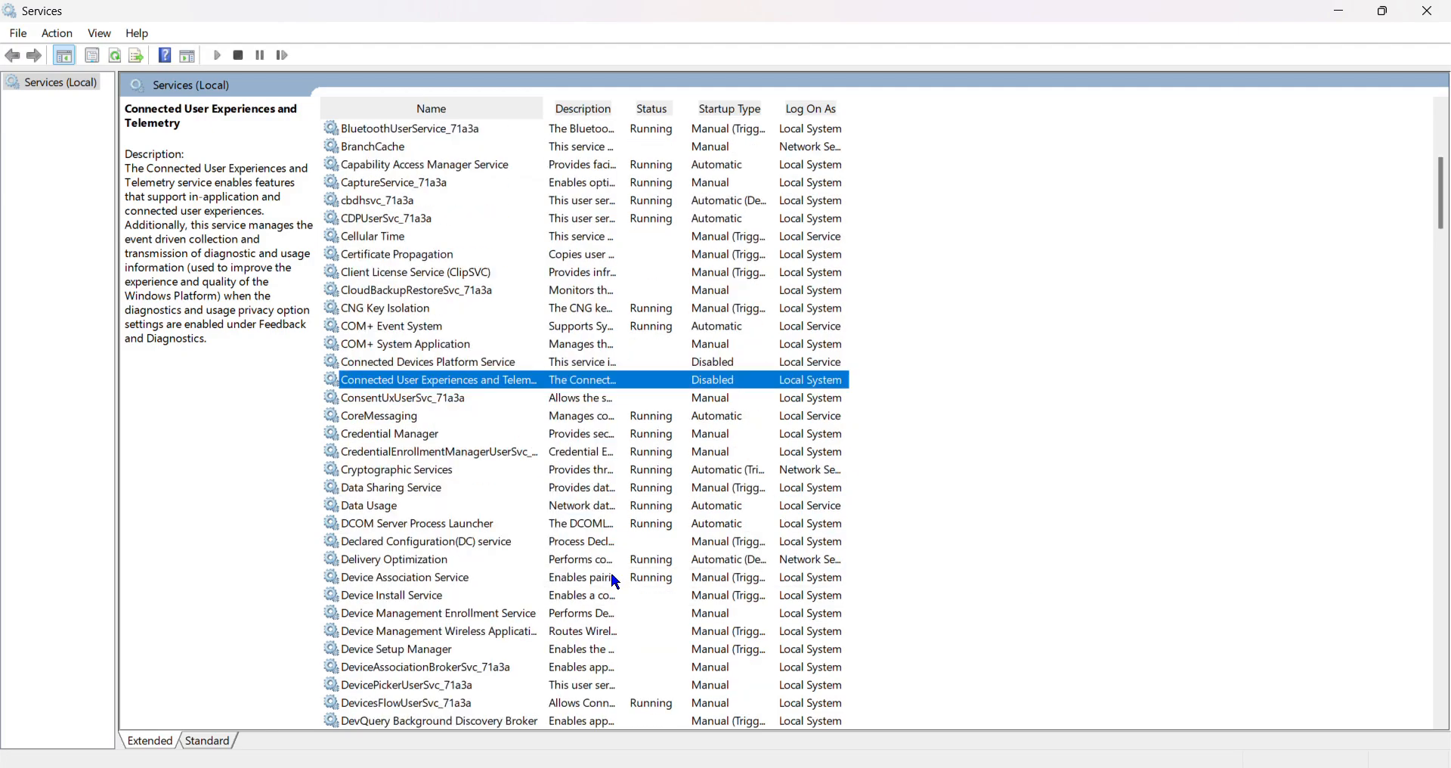
pyautogui.doubleClick(377, 564)
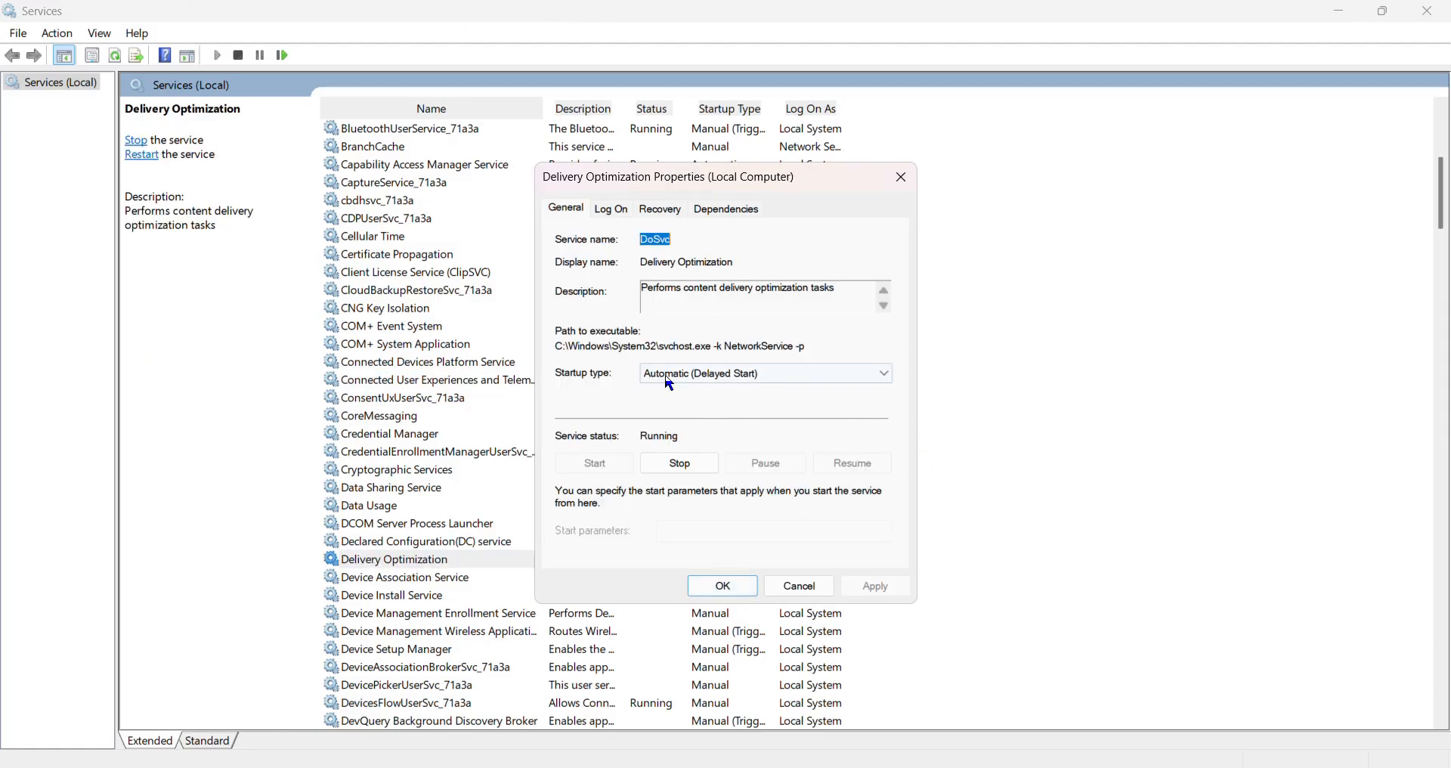
pyautogui.click(670, 384)
pyautogui.click(673, 387)
pyautogui.click(685, 467)
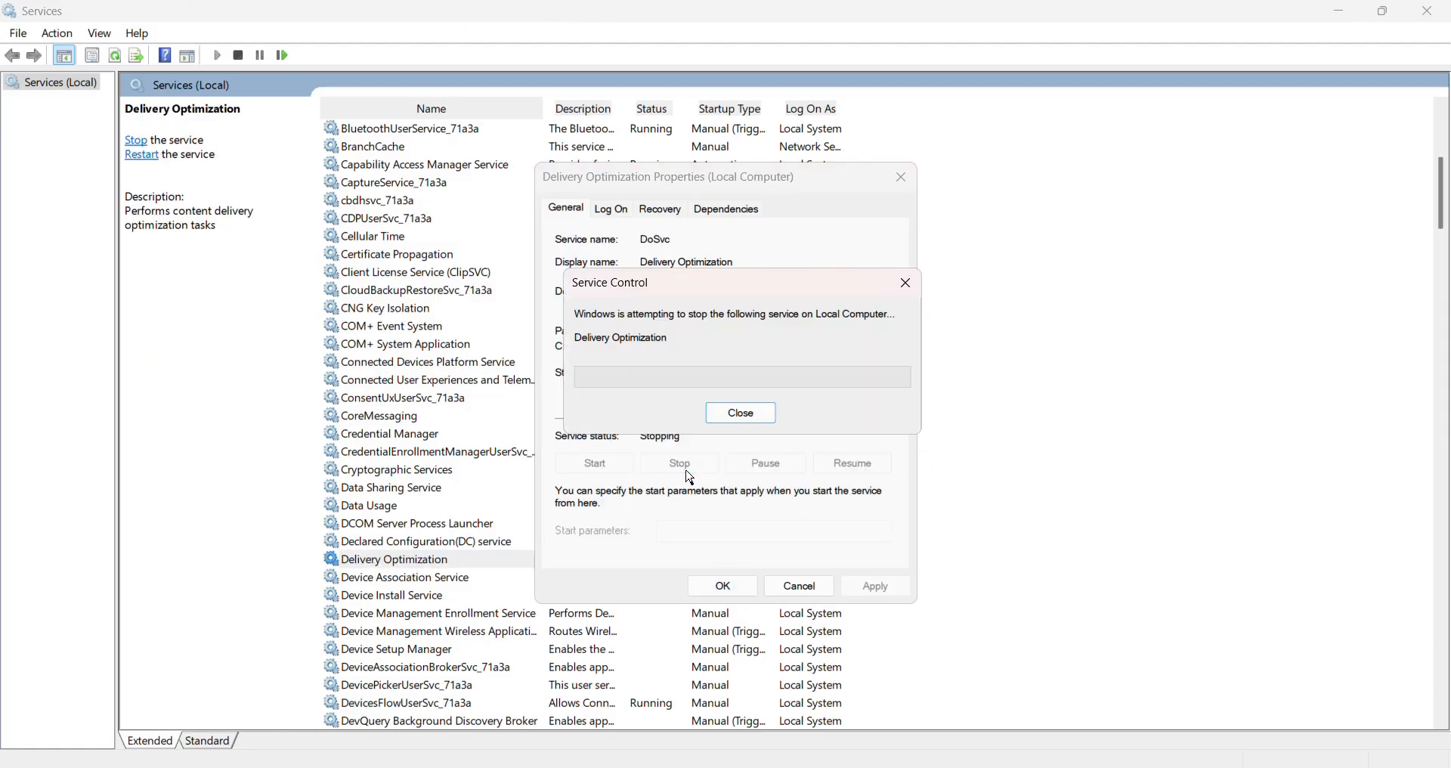
pyautogui.click(739, 413)
# Try to set the Delivery Optimization service's startup type to Disabled.
pyautogui.click(688, 374)
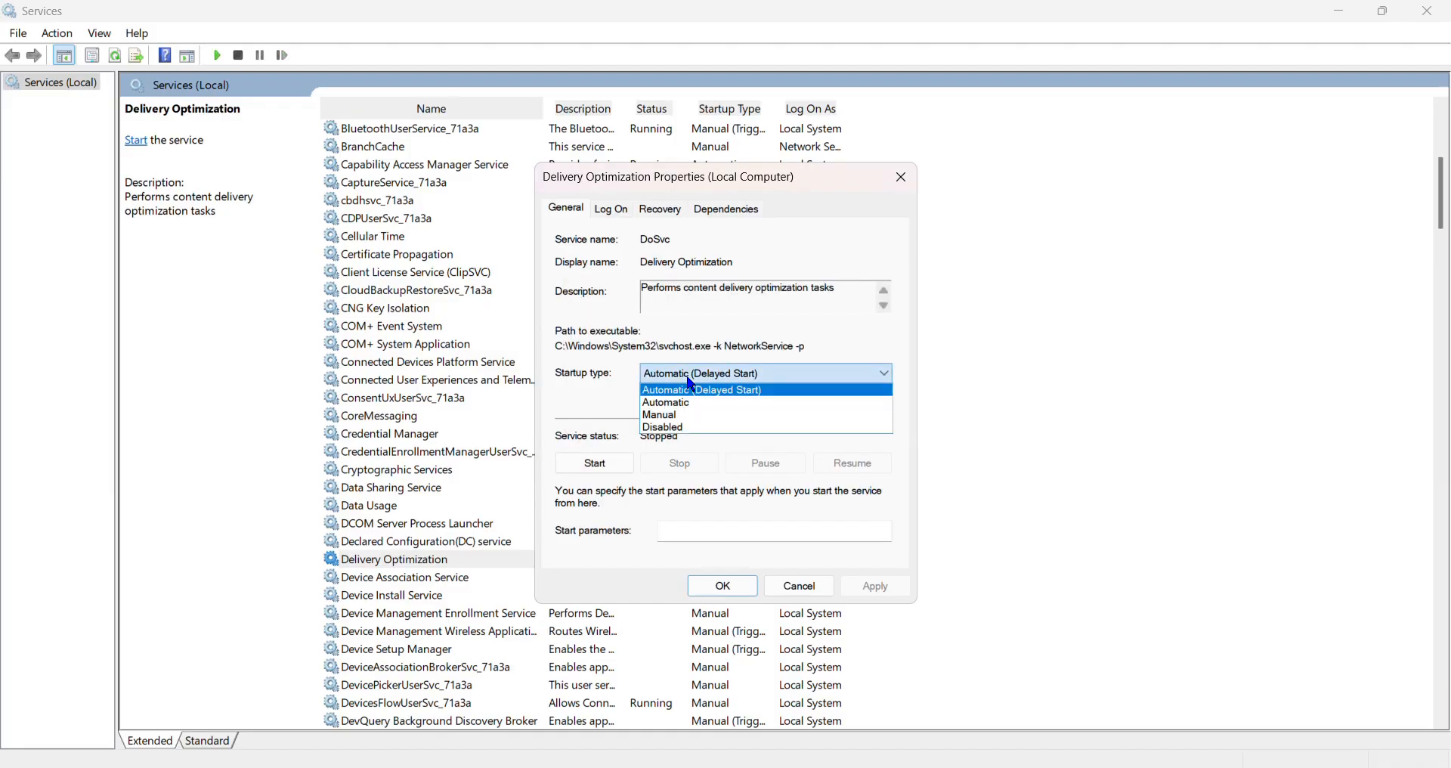
pyautogui.click(707, 429)
pyautogui.click(881, 589)
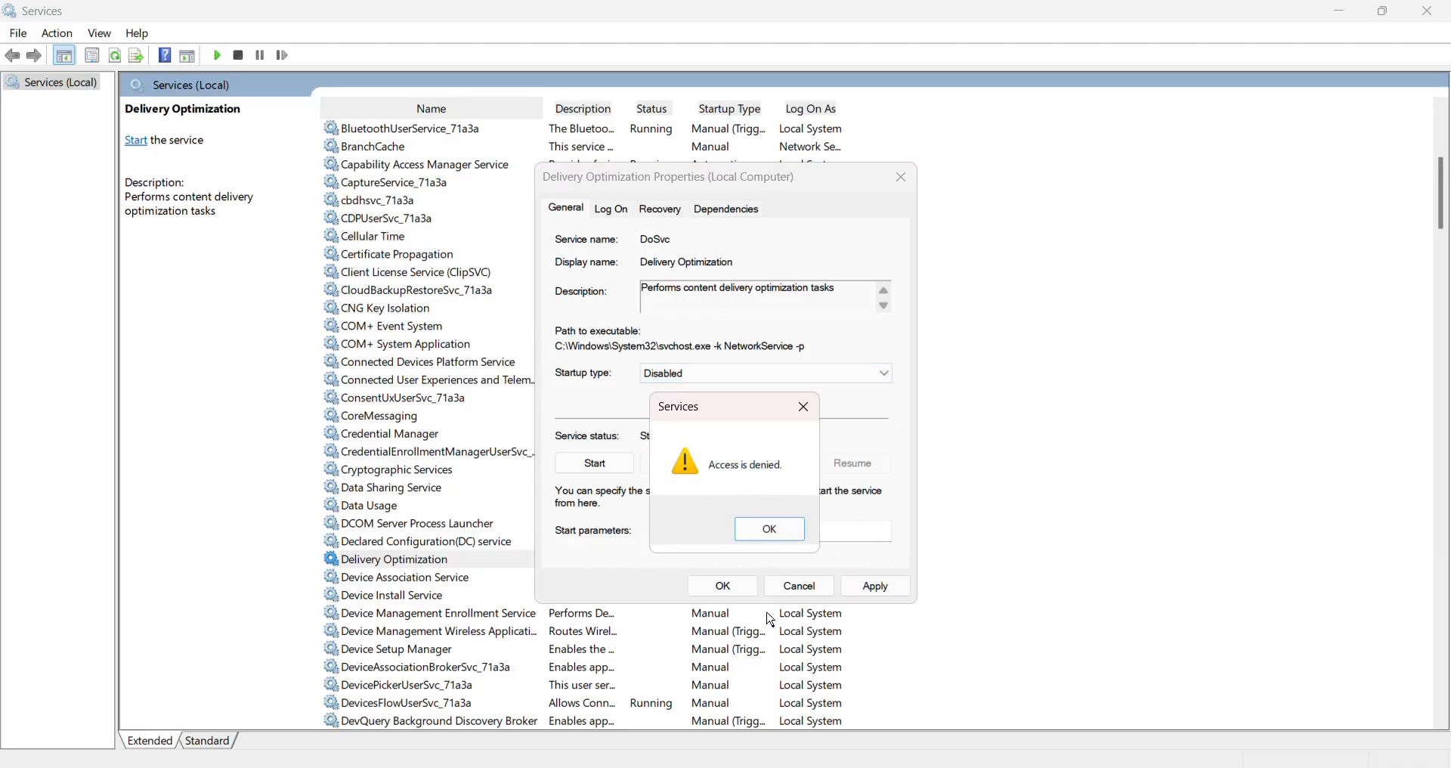
pyautogui.click(769, 529)
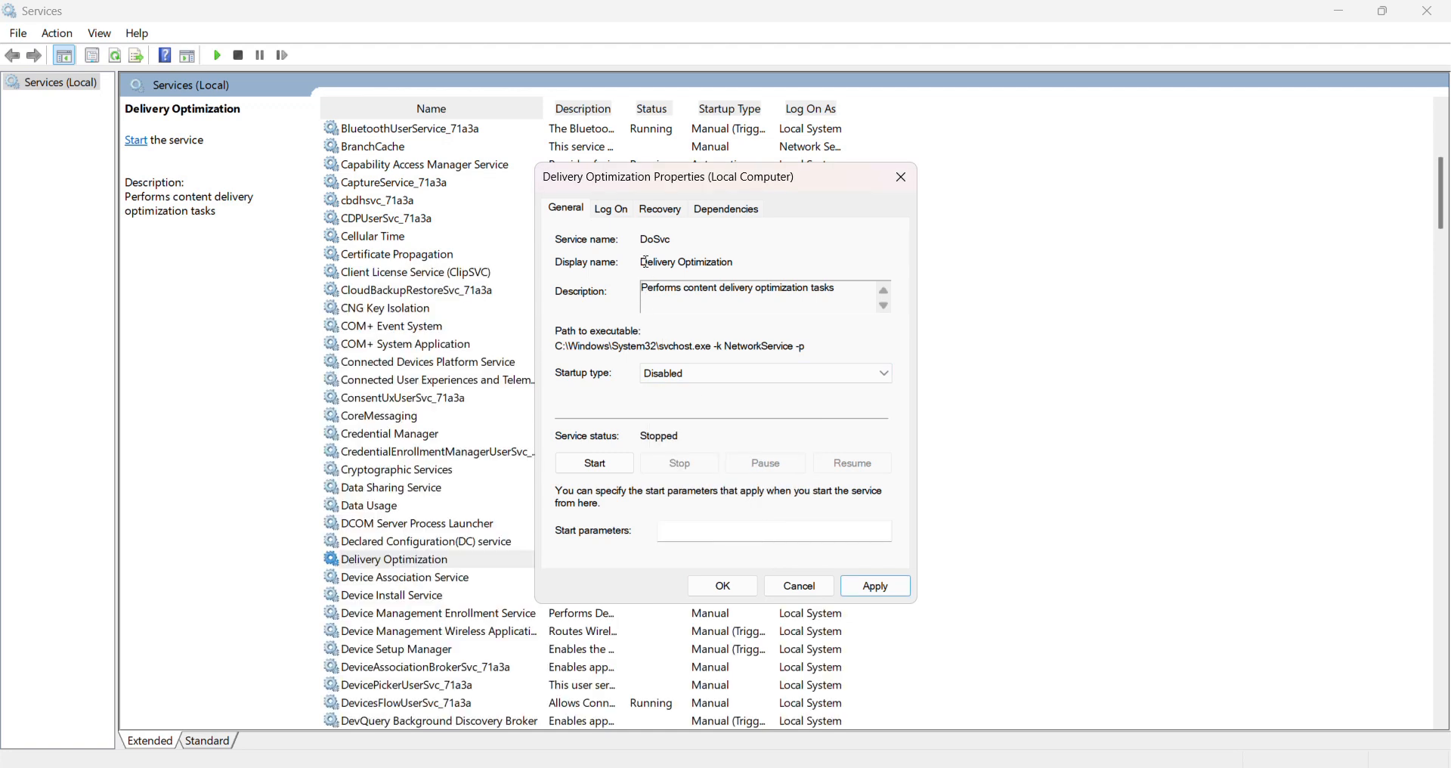
# Copy the Delivery Optimization service's name, DoSvc, from its properties.
pyautogui.moveTo(672, 239); pyautogui.dragTo(647, 237)
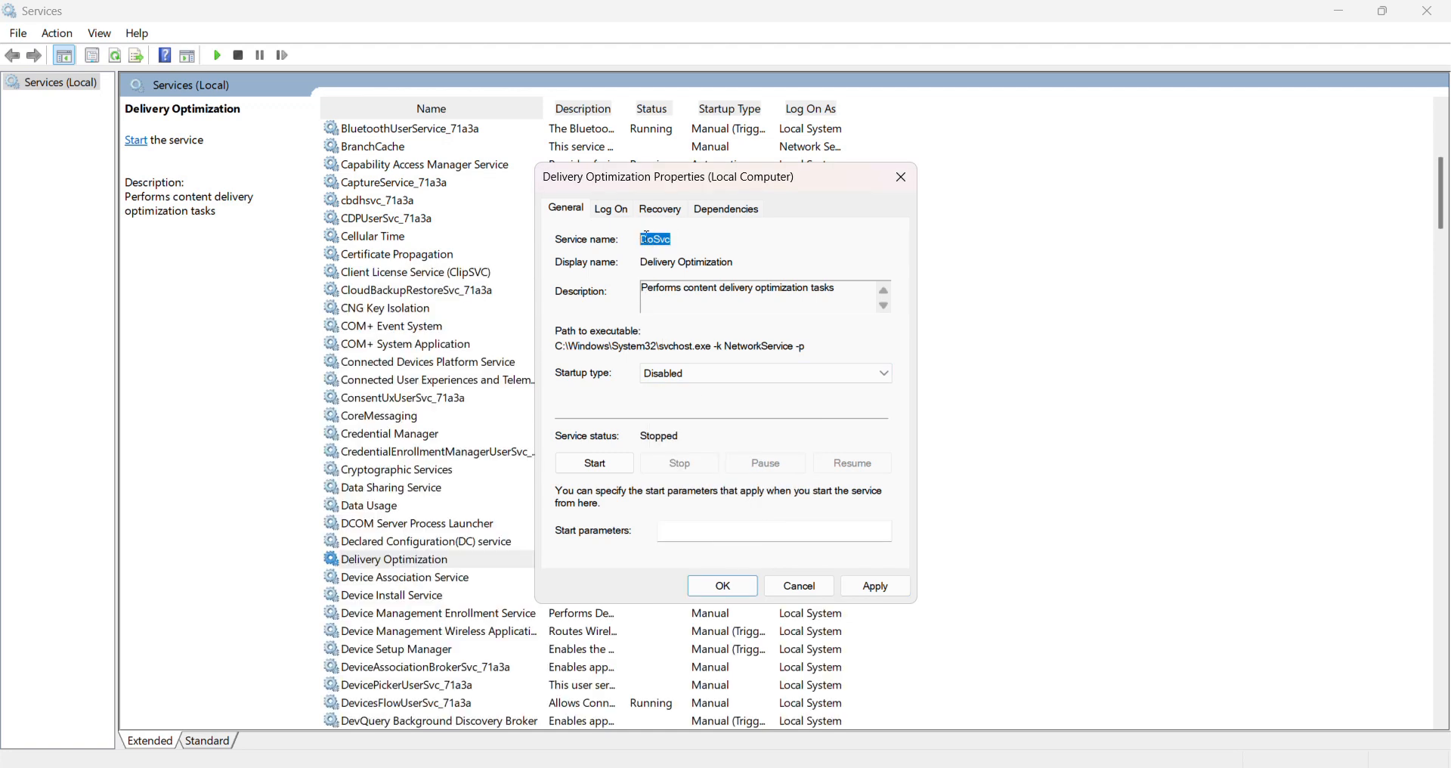
pyautogui.rightClick(654, 241)
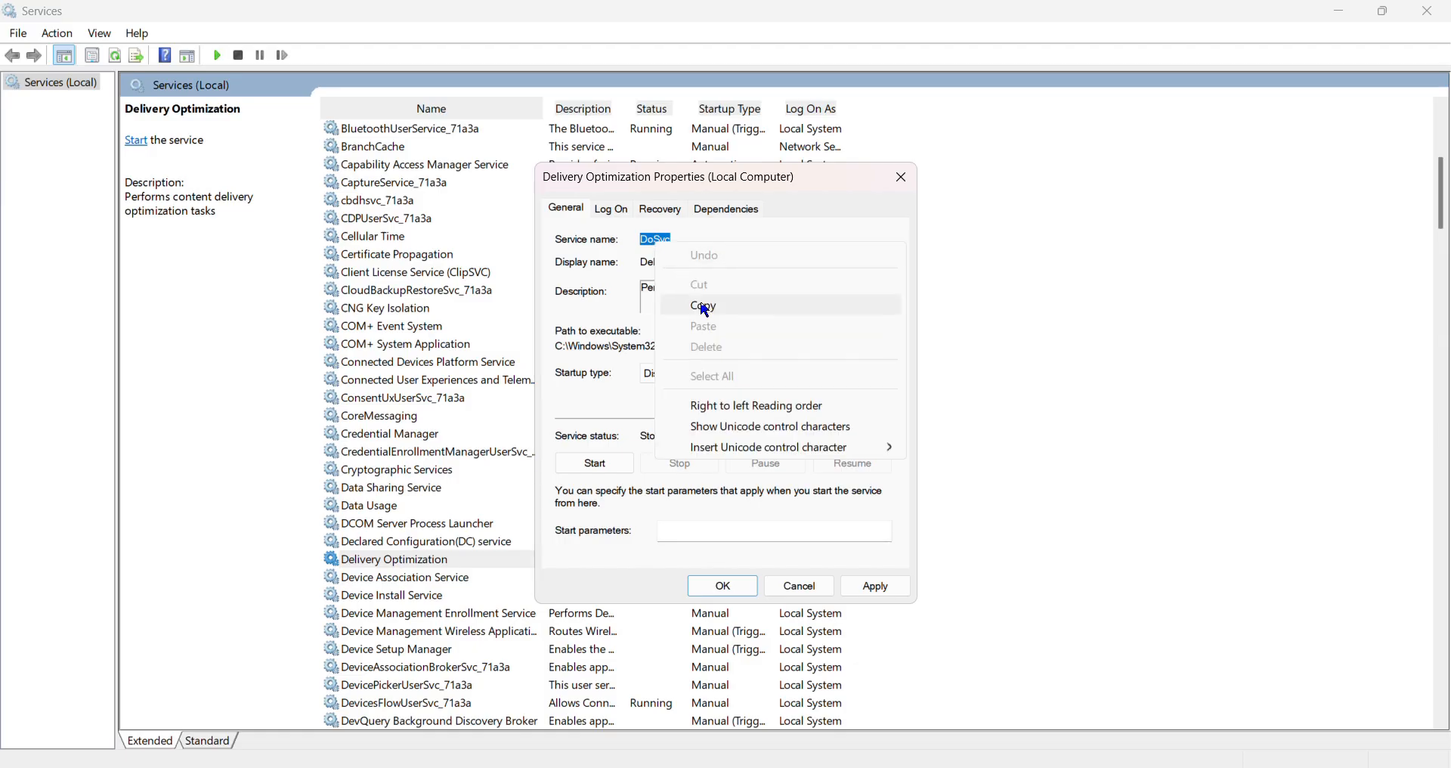
pyautogui.click(706, 307)
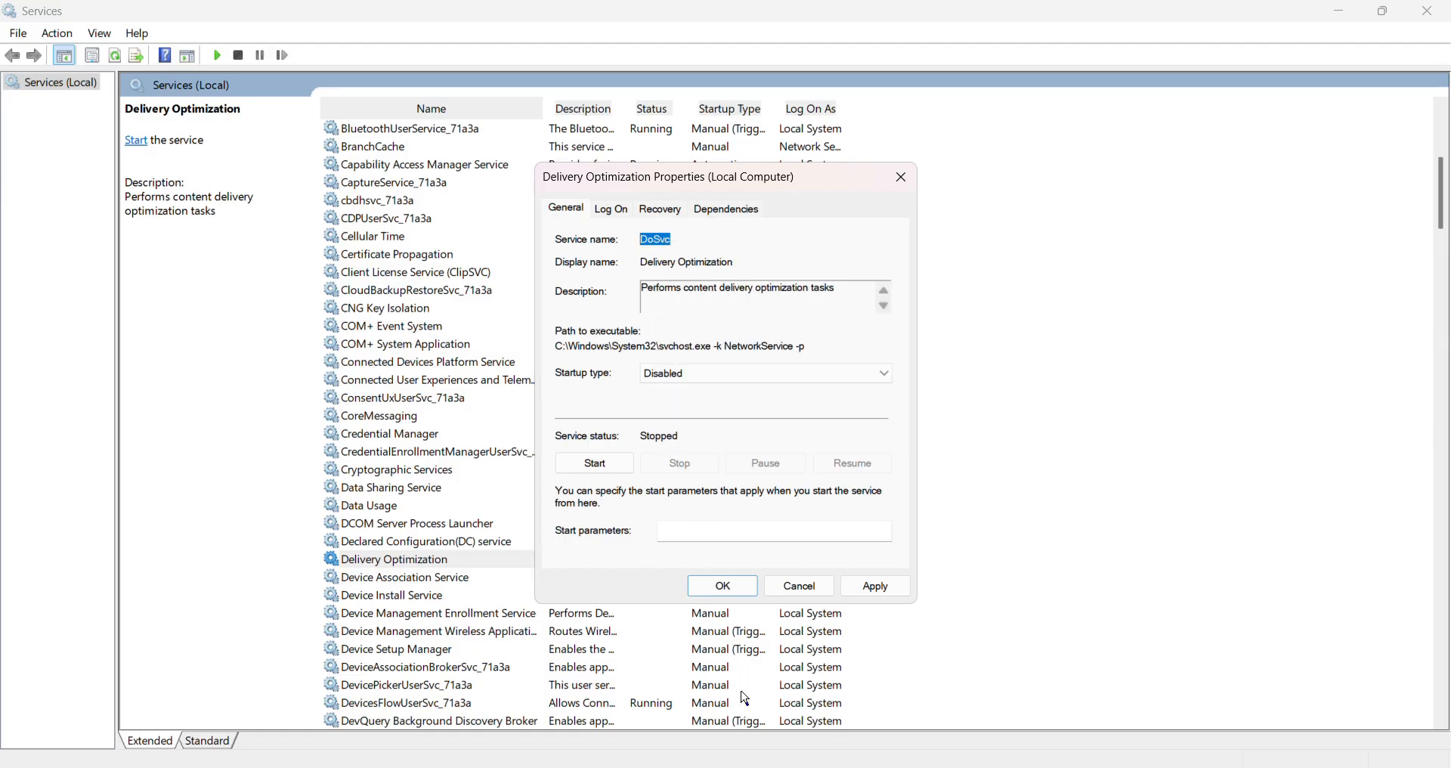
# Switch to the Registry Editor and select the key HKEY_LOCAL_MACHINE\SYSTEM\CurrentControlSet\Services.
pyautogui.press('super+x')
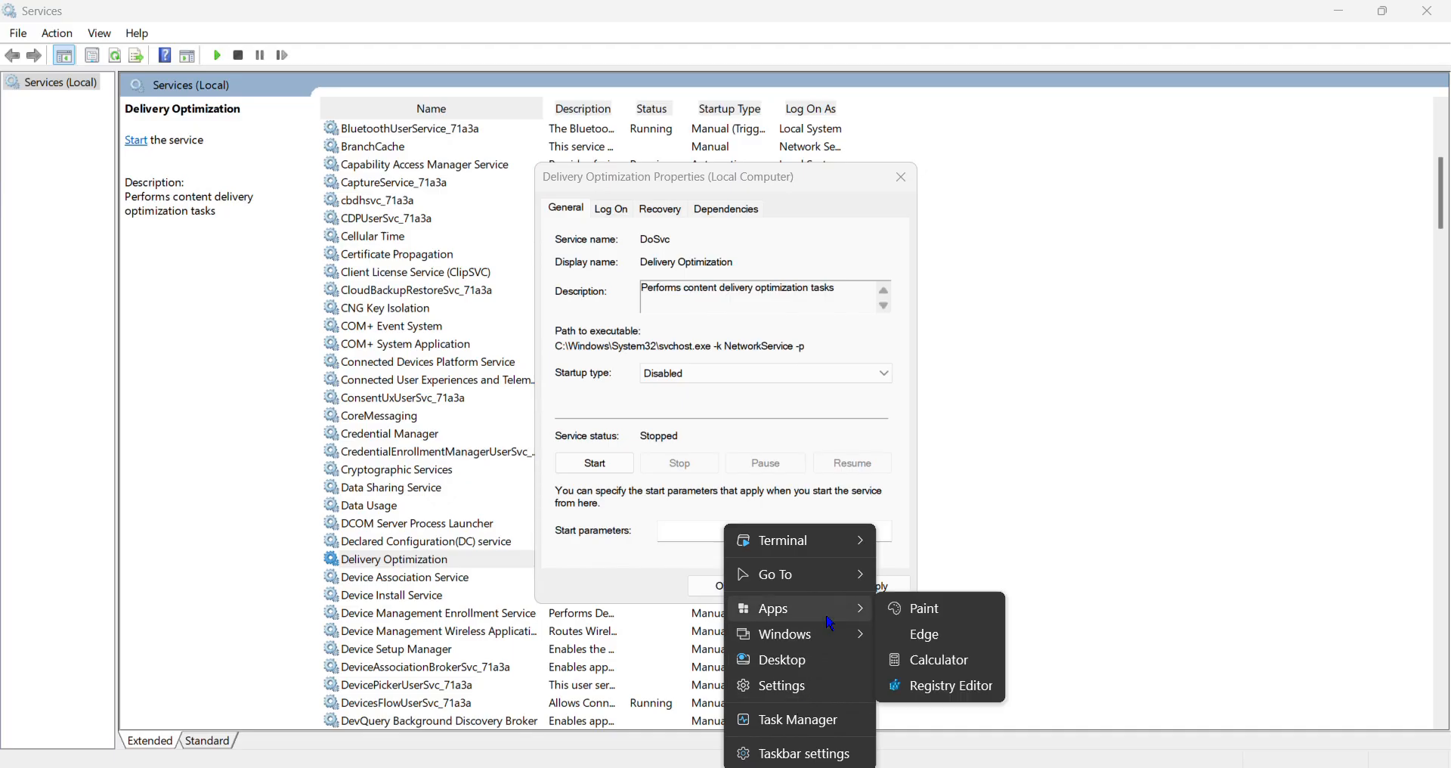
pyautogui.moveTo(839, 609)
pyautogui.click(957, 693)
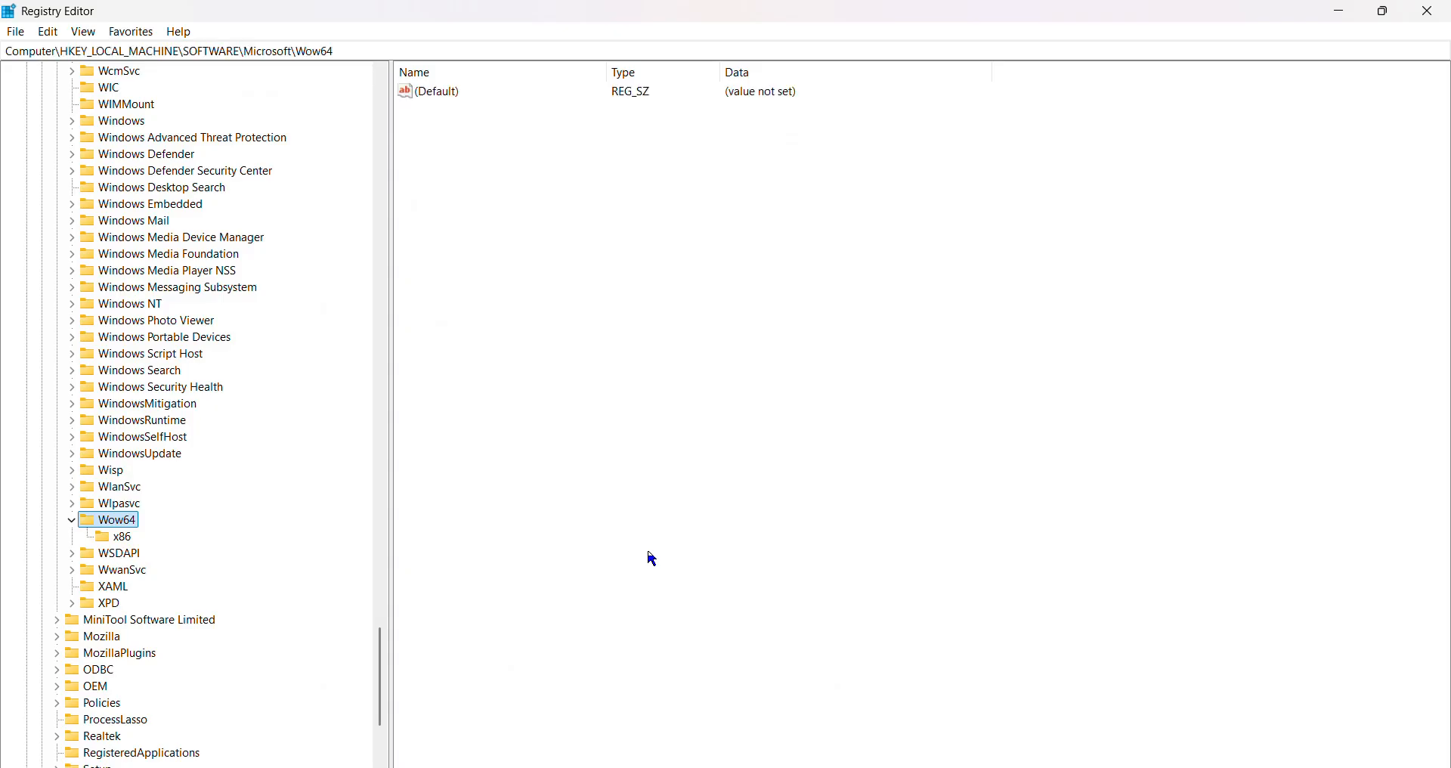
pyautogui.scroll(12, 155, 420)
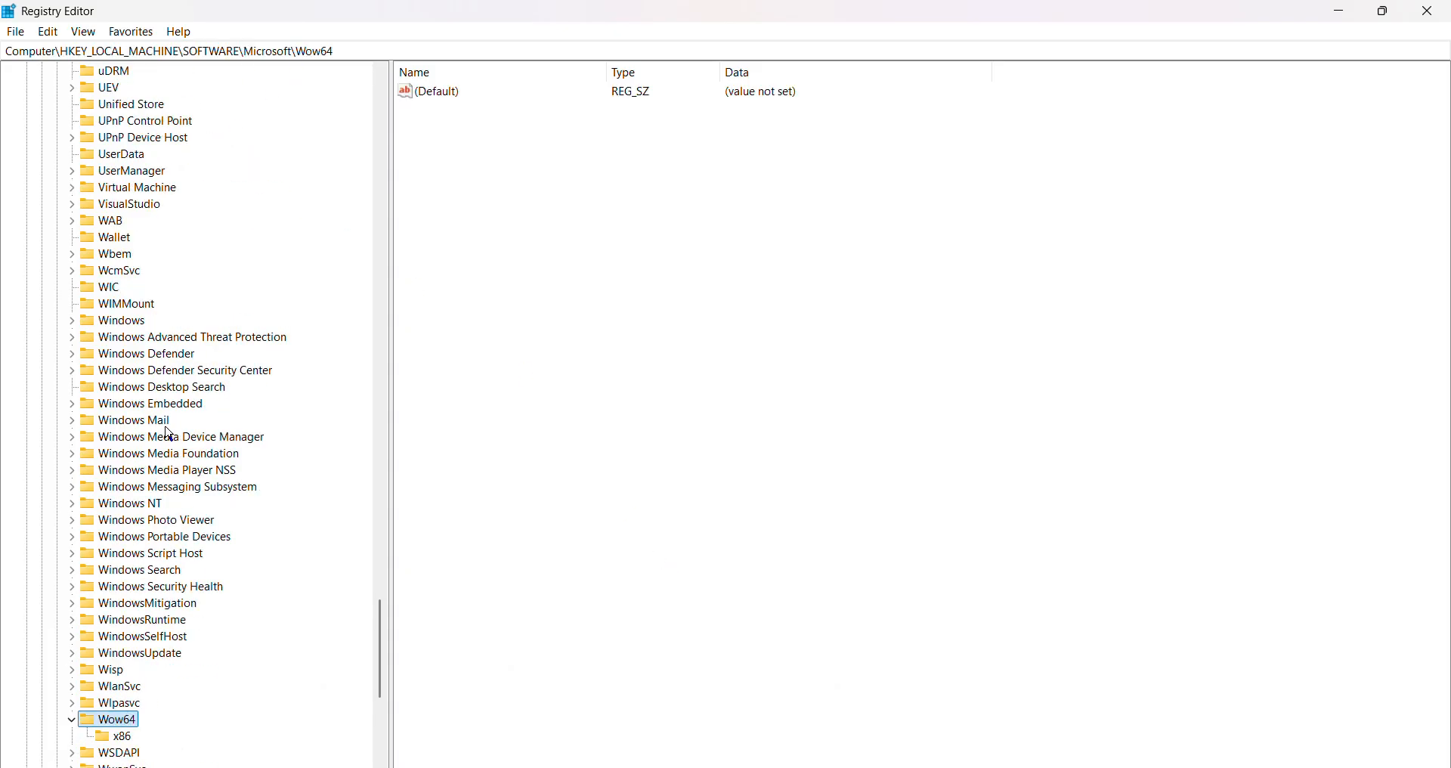
pyautogui.moveTo(384, 617); pyautogui.dragTo(415, 123)
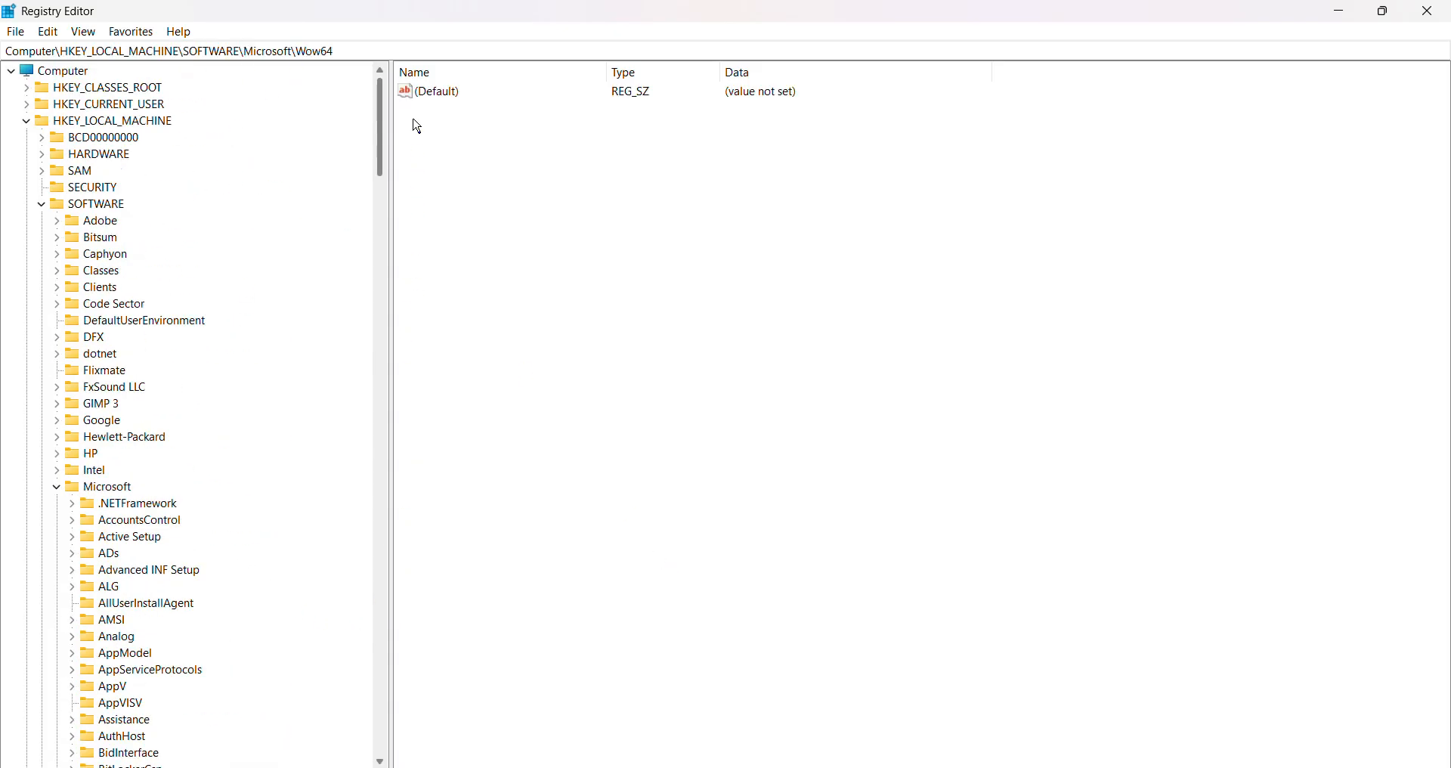
pyautogui.click(42, 200)
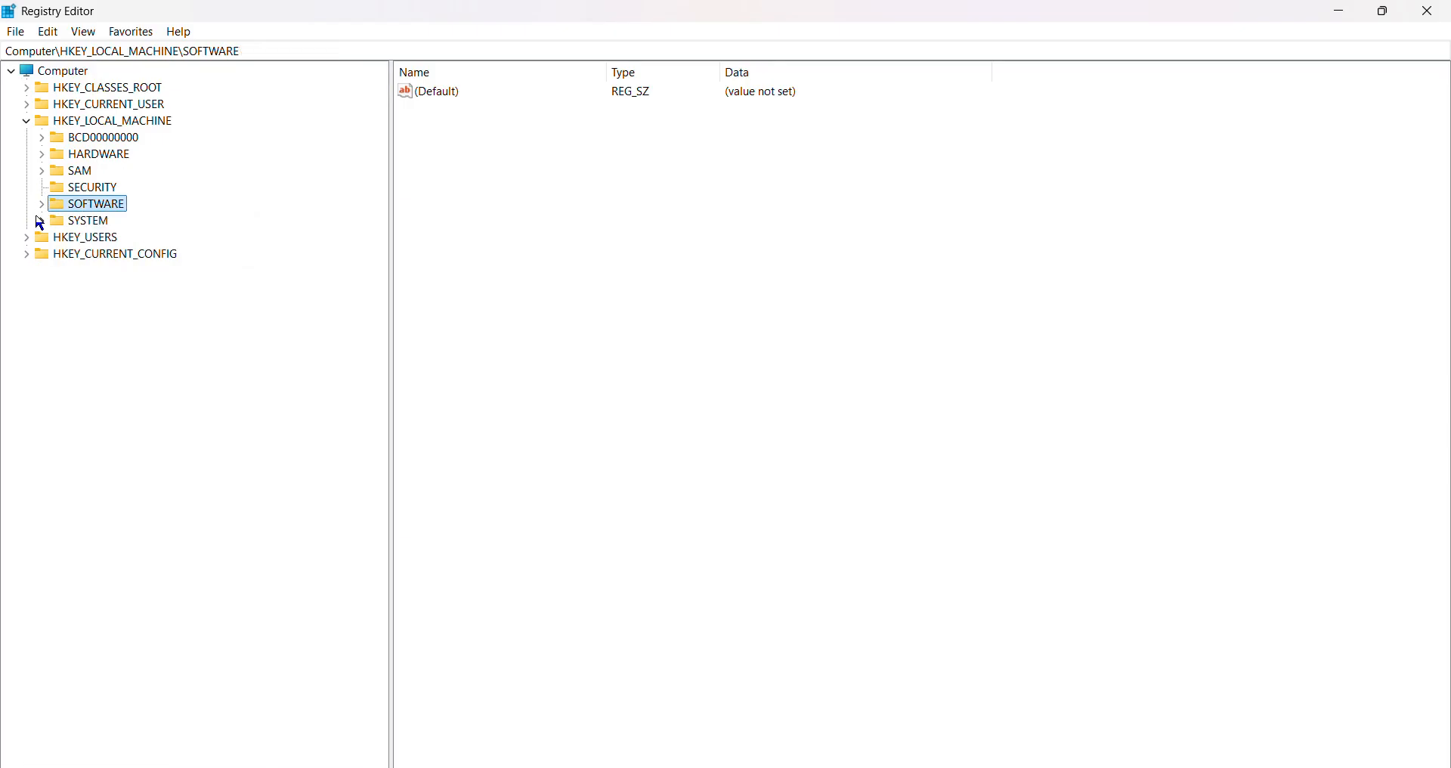
pyautogui.click(42, 221)
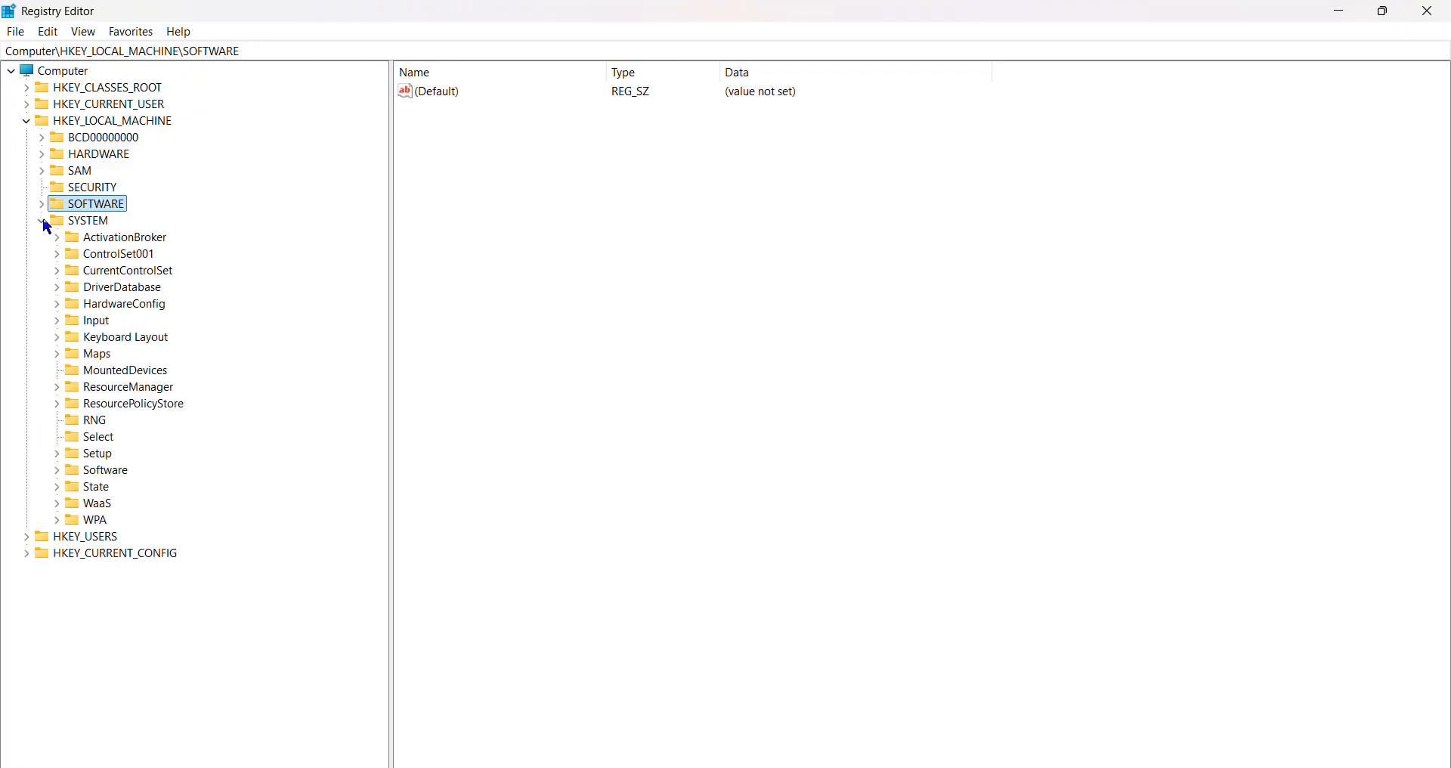
pyautogui.click(58, 272)
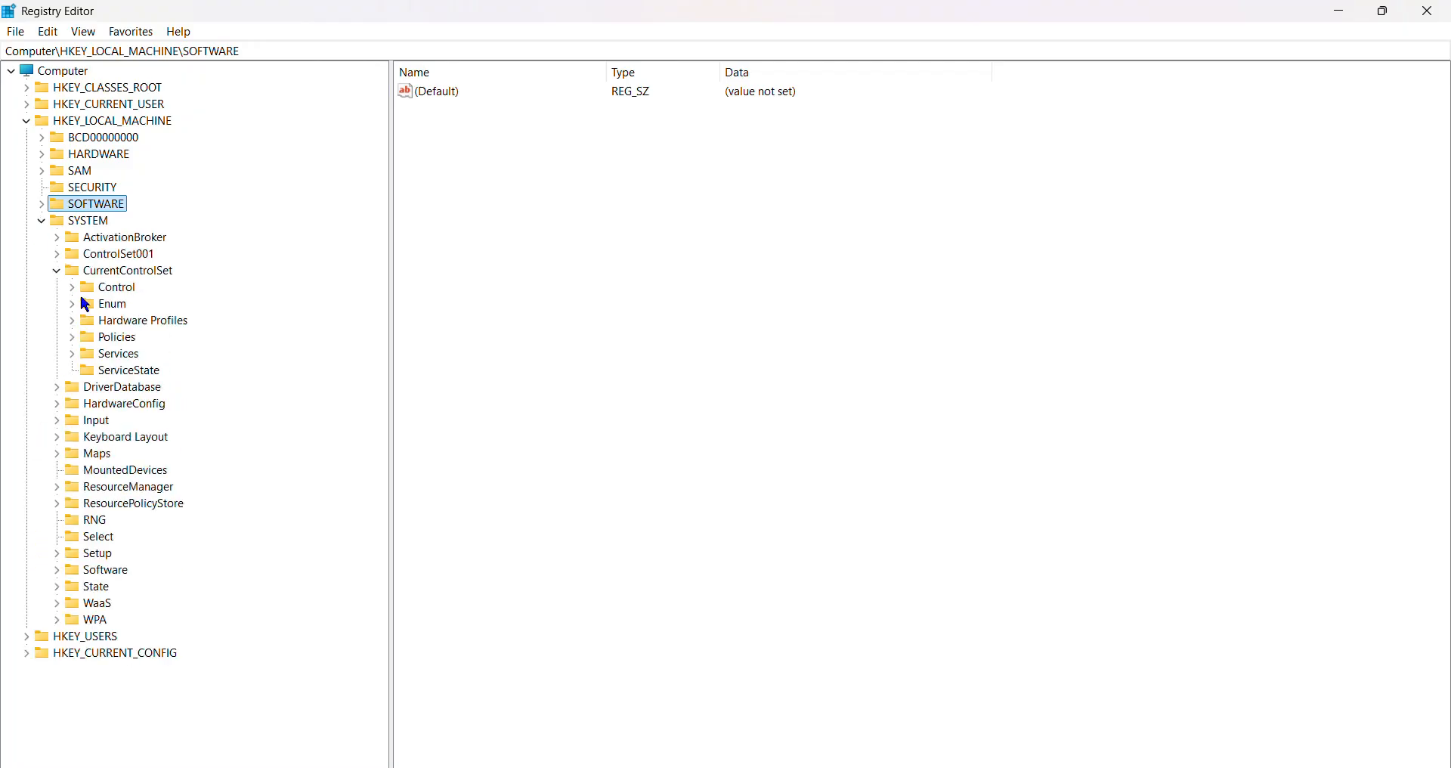
pyautogui.click(74, 355)
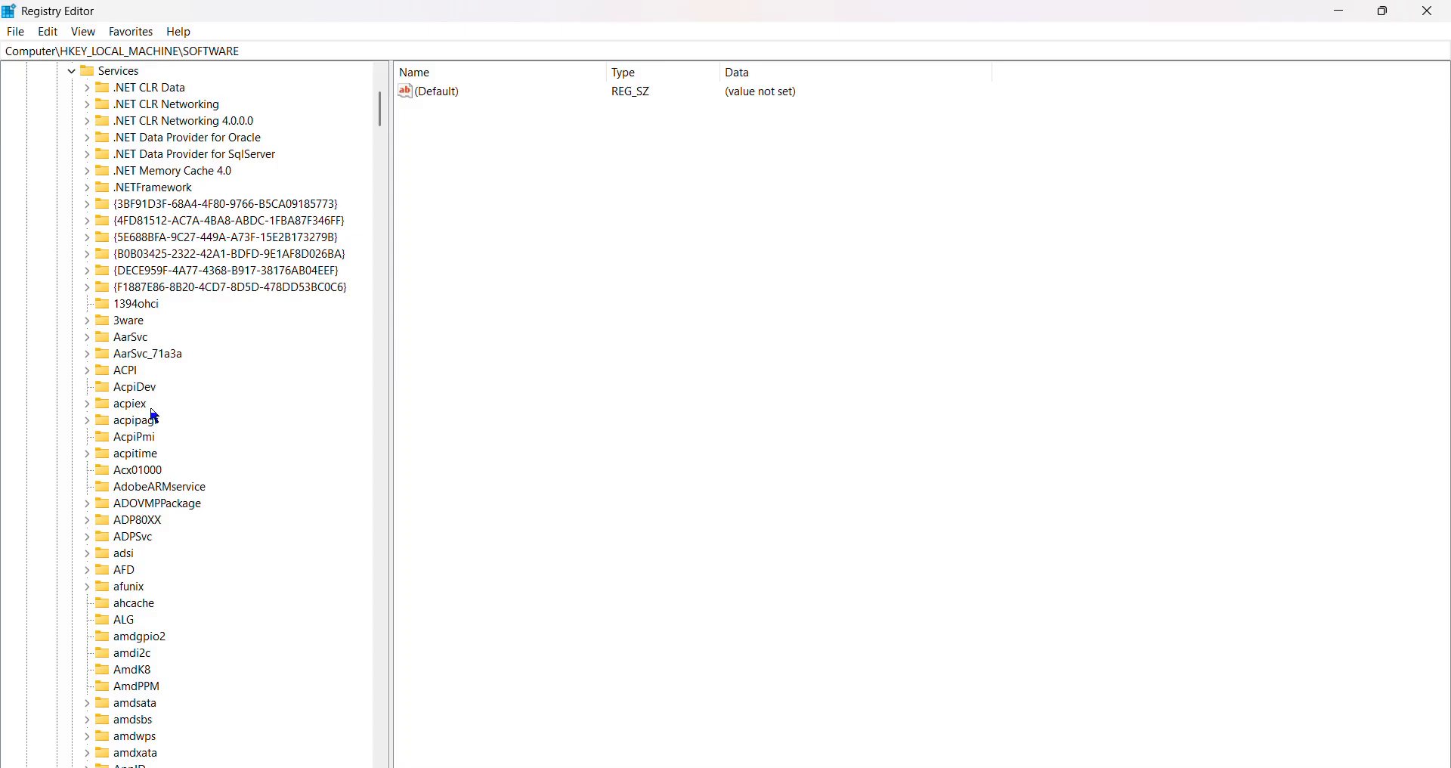
pyautogui.click(114, 72)
# Go to the Delivery Optimization service's subkey by adding \DoSvc to the Services key path.
pyautogui.click(384, 46)
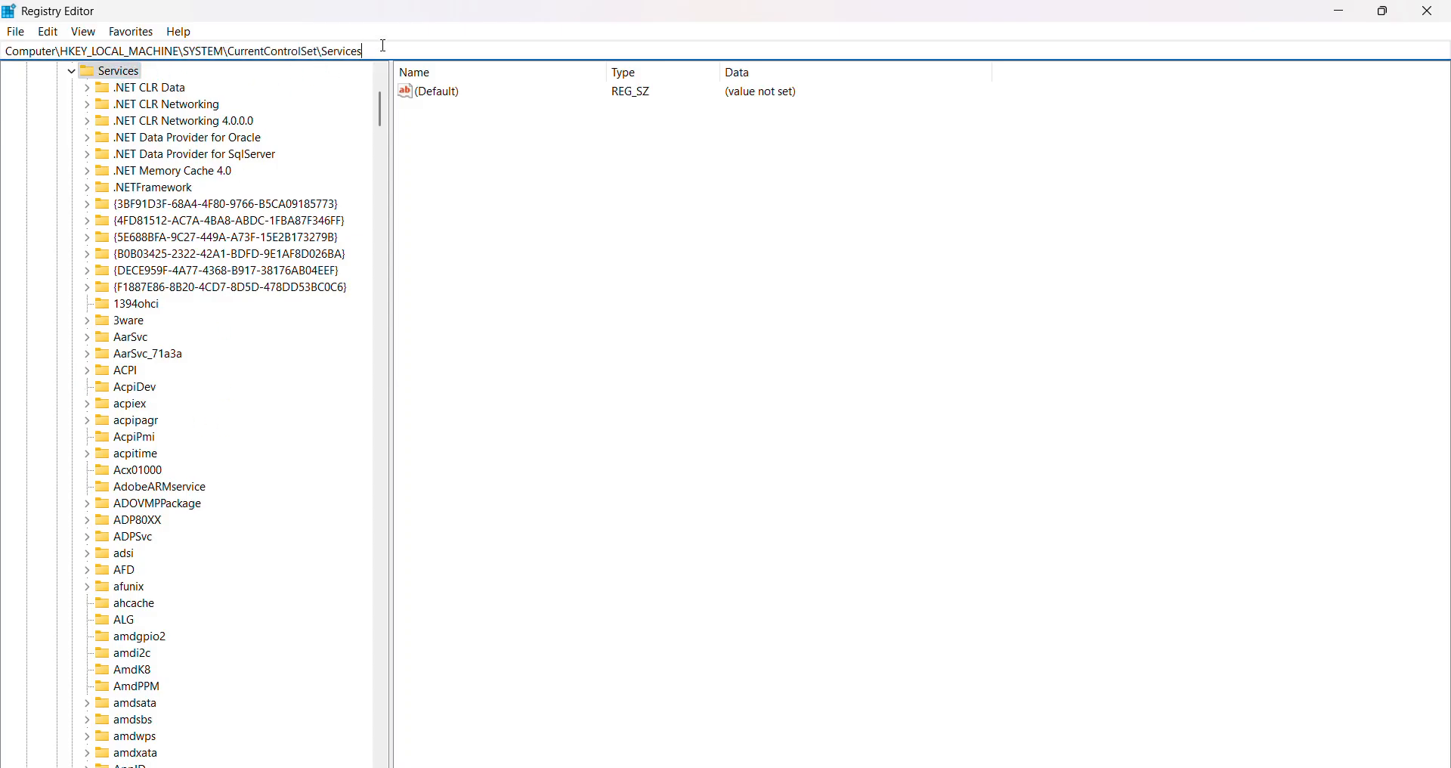
pyautogui.write('\\Dosvc')
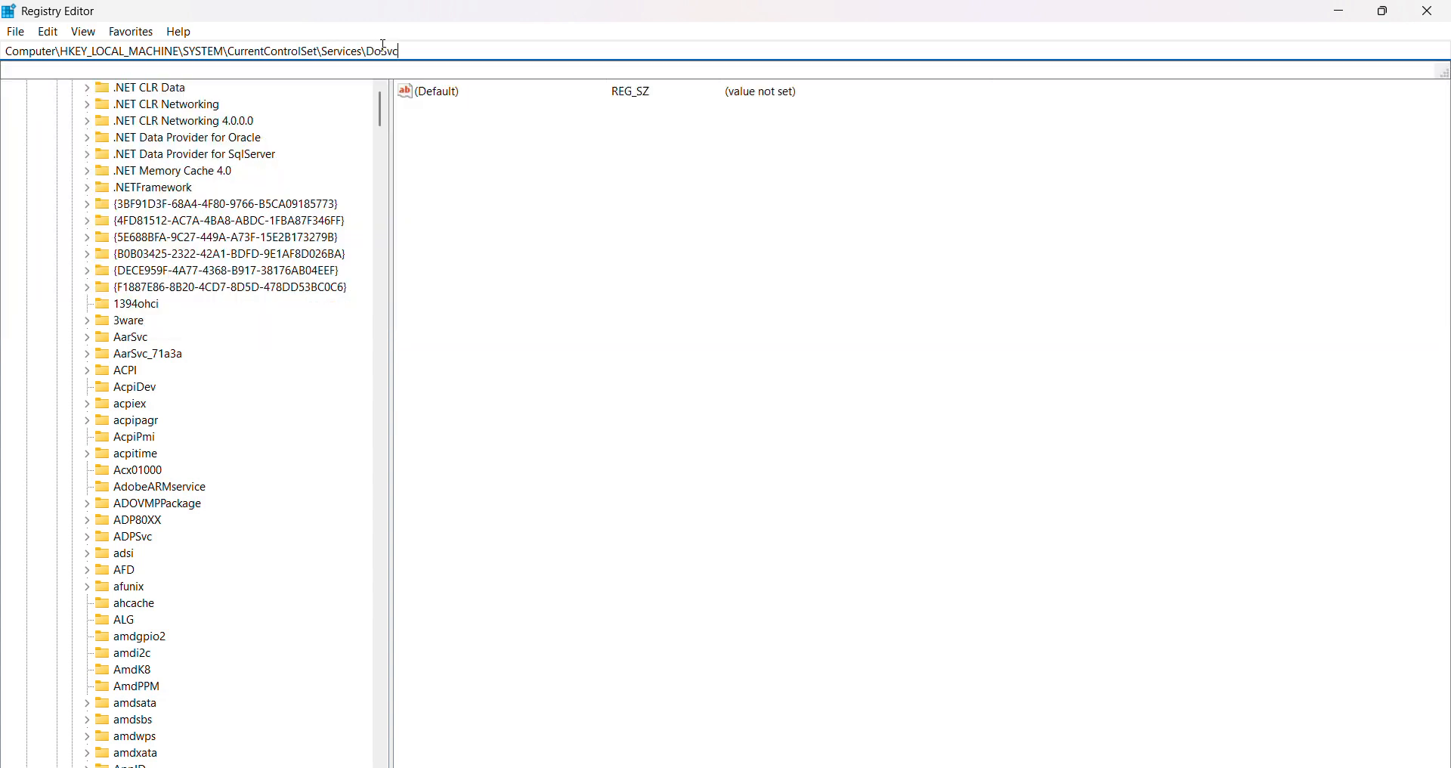
pyautogui.press('Return')
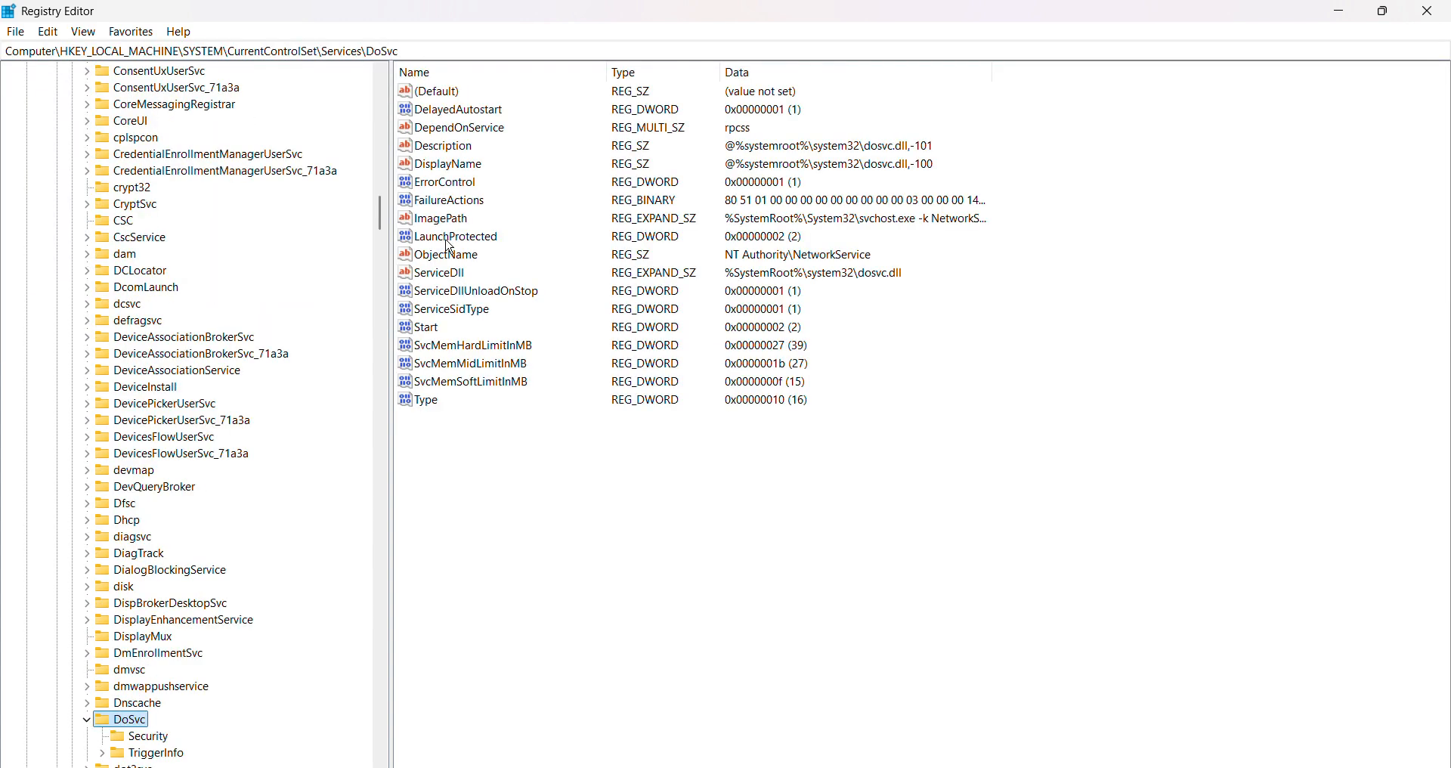
# Set the DoSvc key's Start value data to 4.
pyautogui.doubleClick(428, 328)
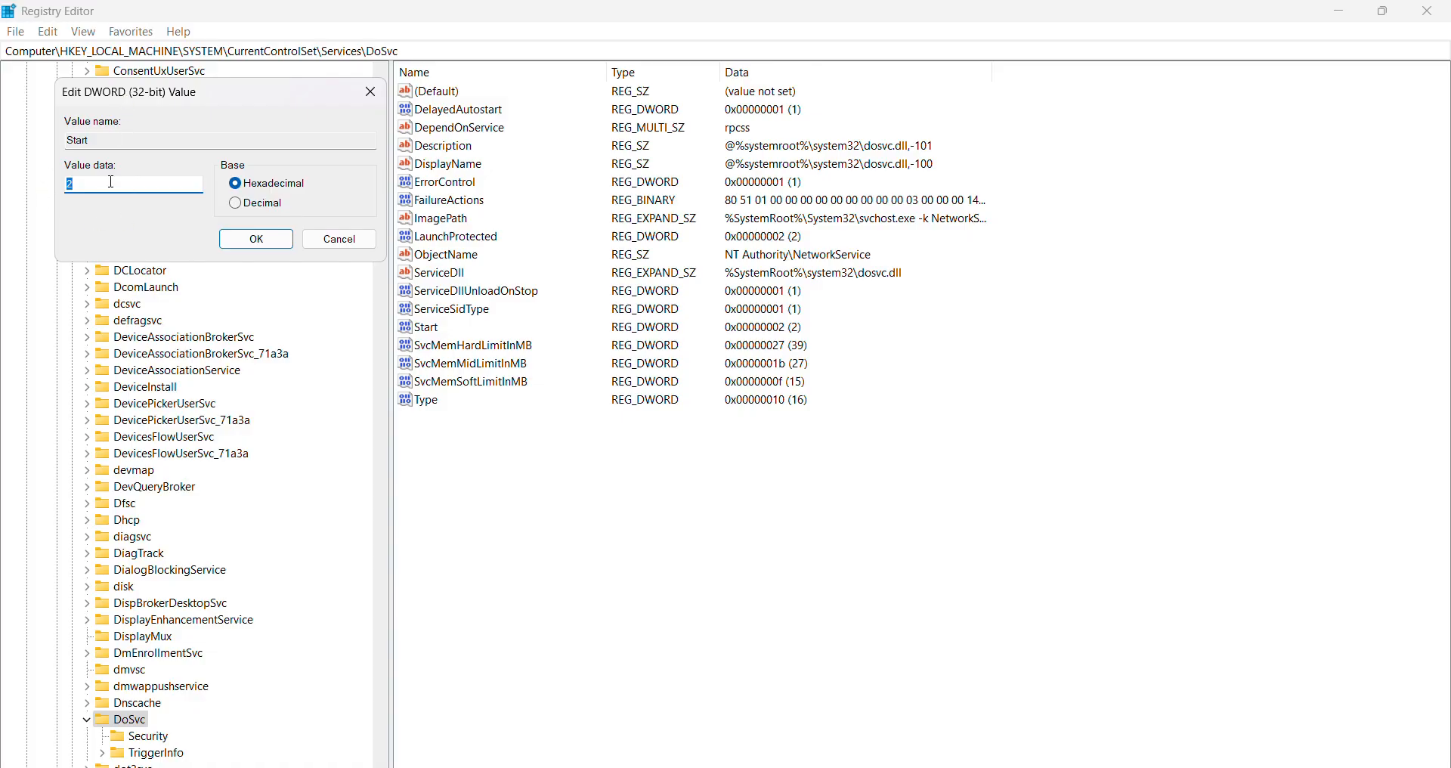
pyautogui.write('4')
pyautogui.click(247, 239)
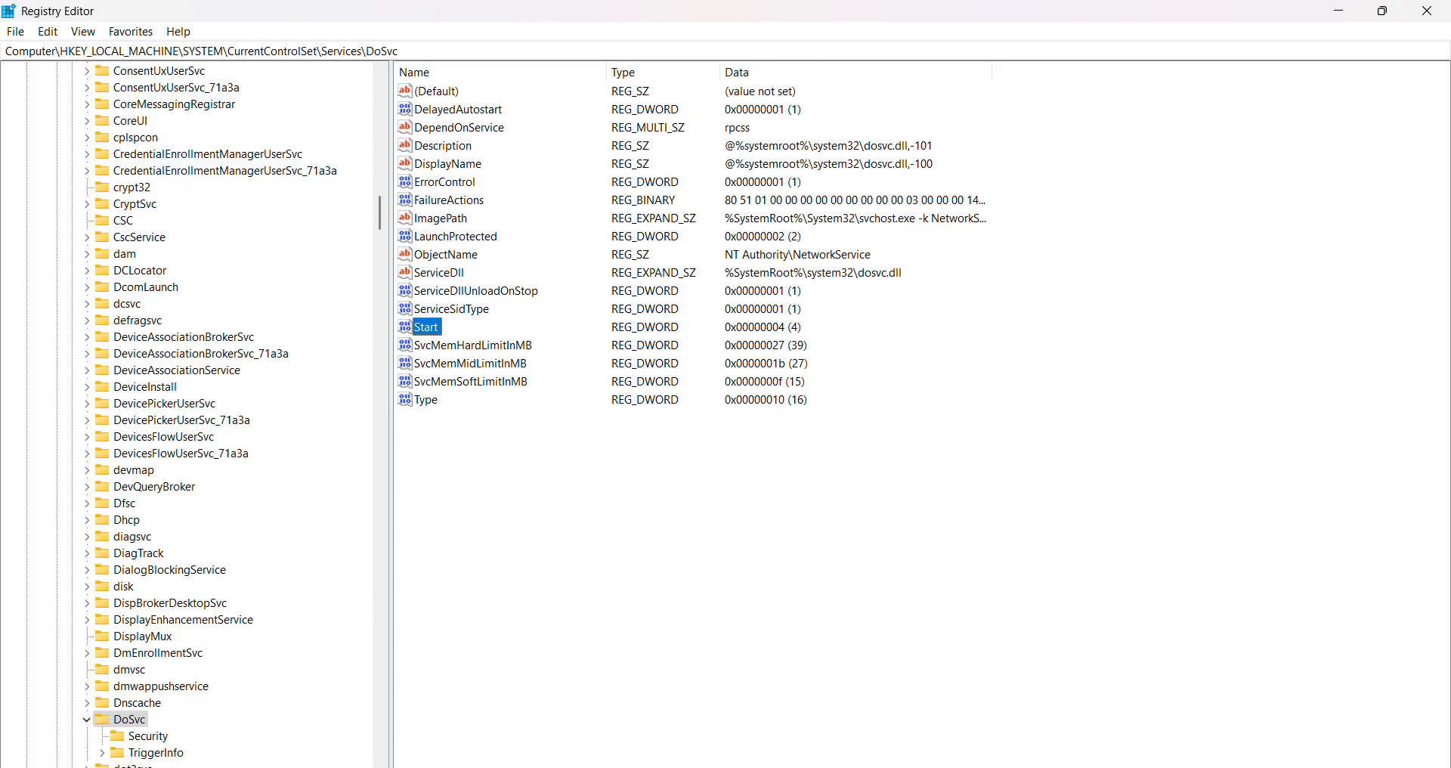
# Switch back to the Services window and refresh the service list.
pyautogui.hotkey('alt', 'Tab')
pyautogui.rightClick(991, 415)
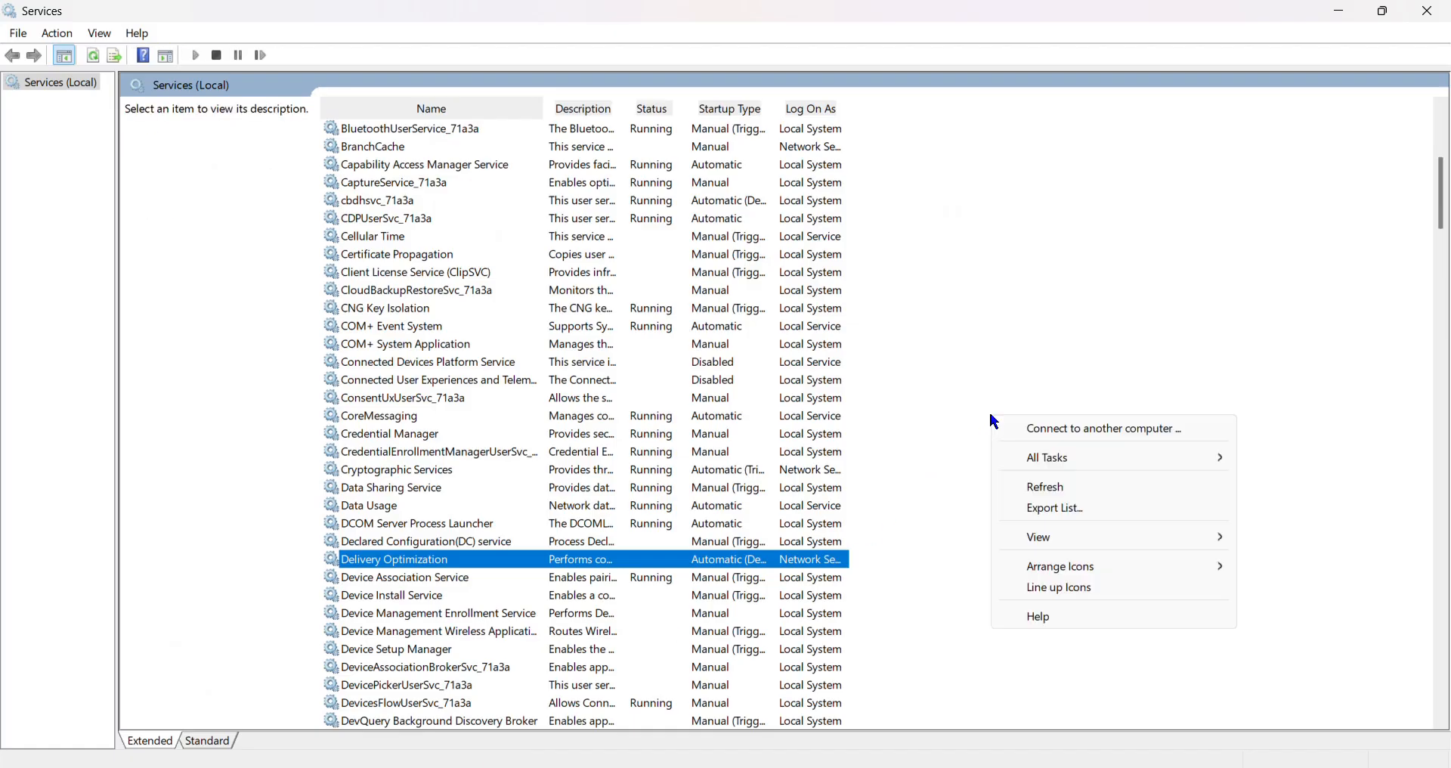
pyautogui.click(1047, 487)
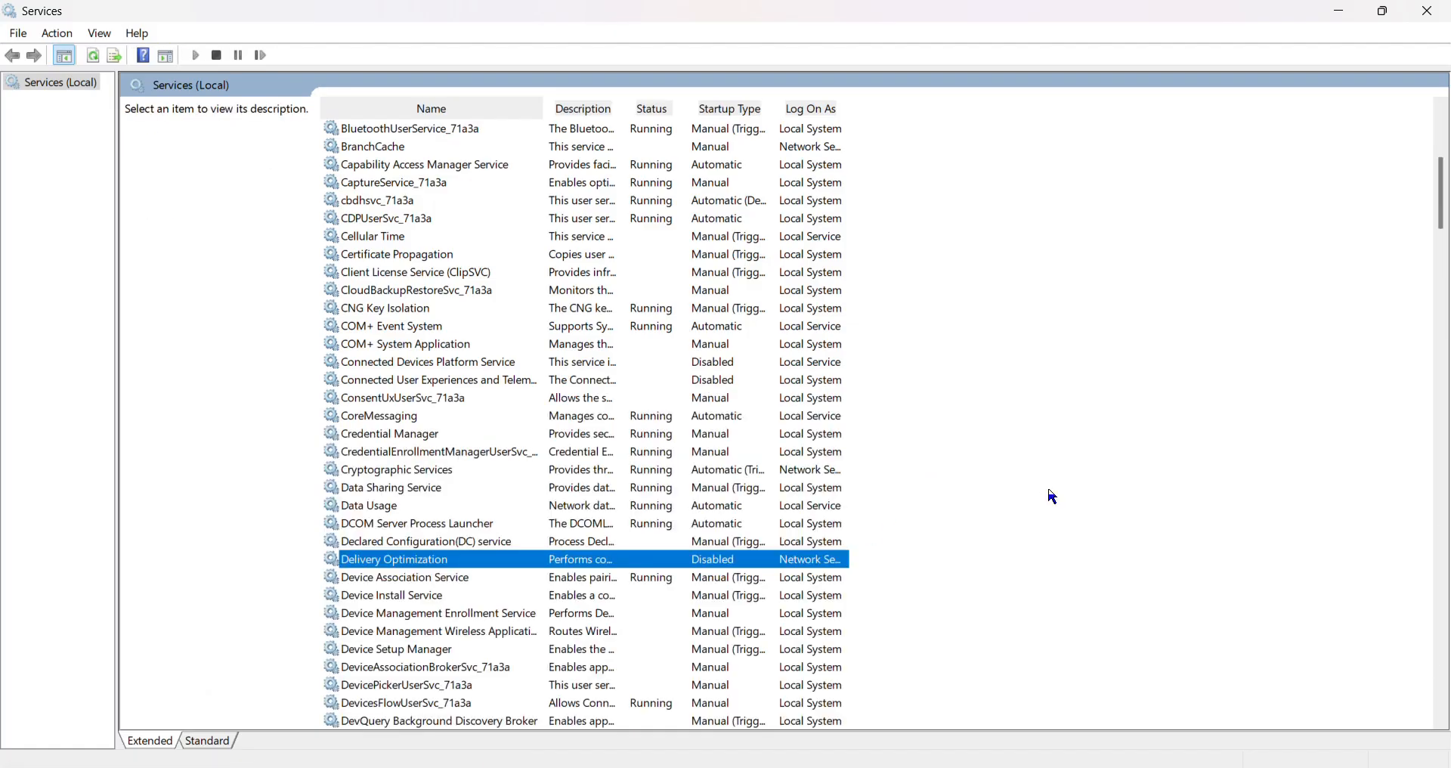
# Open the Diagnostic System Host service's properties, copy its service name, WdiSystemHost, and return to the service list.
pyautogui.scroll(-3, 538, 657)
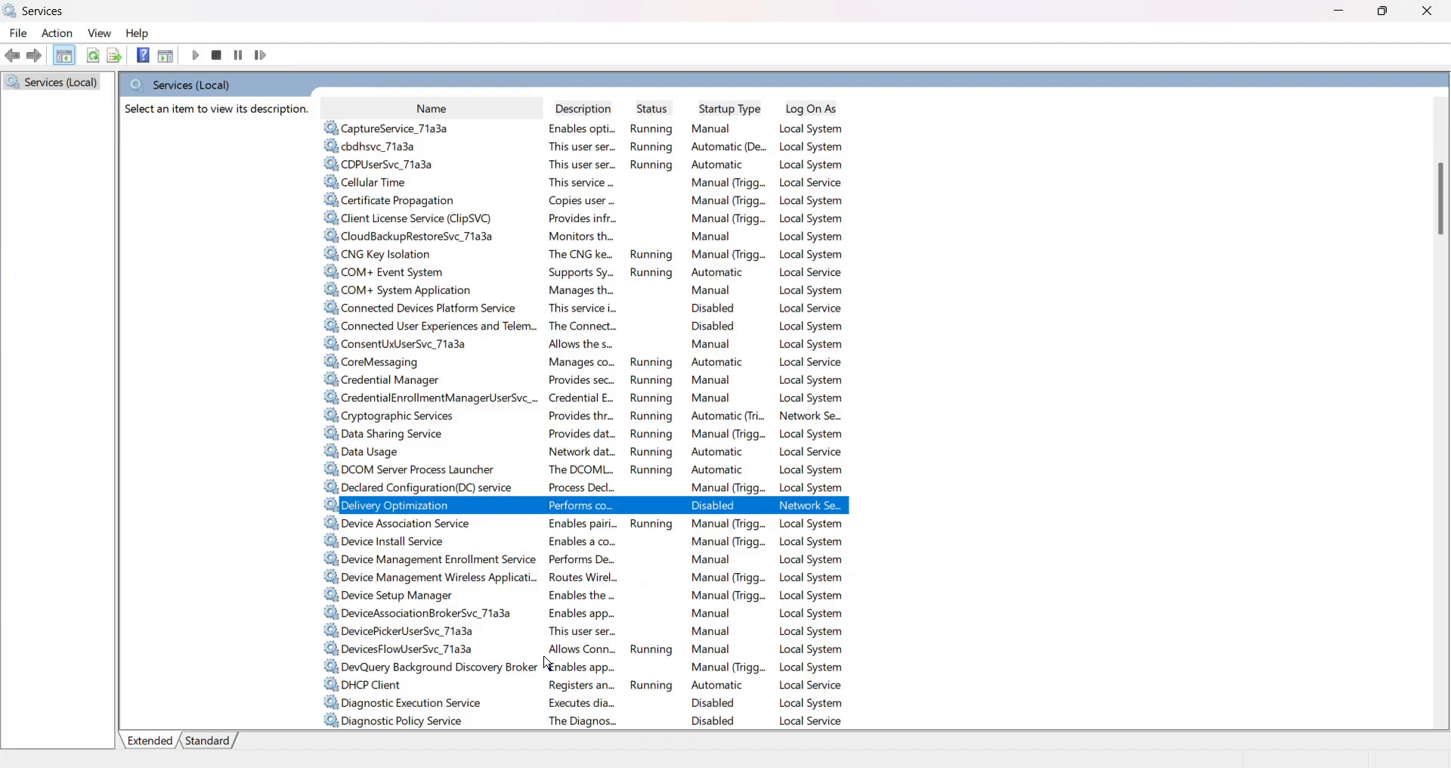
pyautogui.scroll(-2, 535, 654)
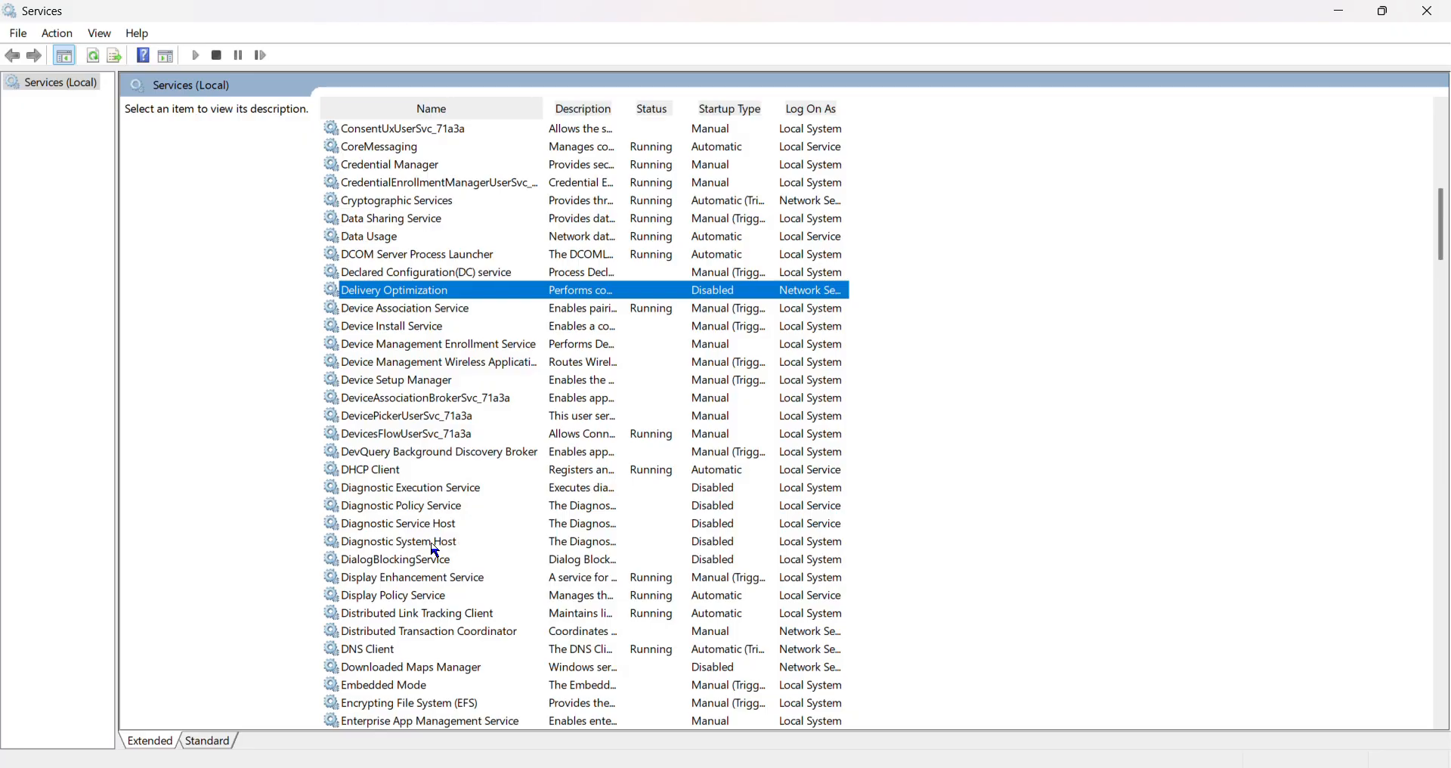
pyautogui.click(383, 547)
pyautogui.doubleClick(383, 553)
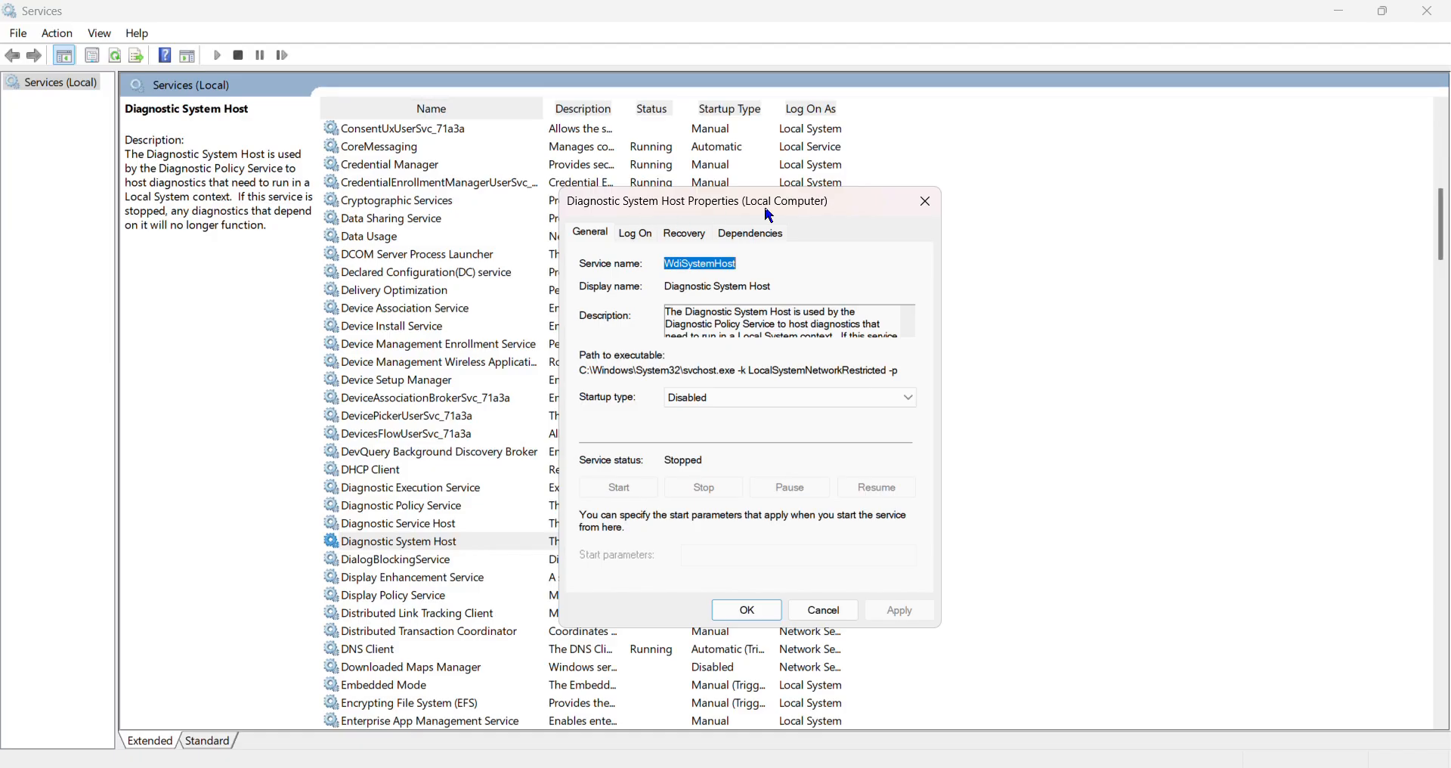
pyautogui.rightClick(695, 267)
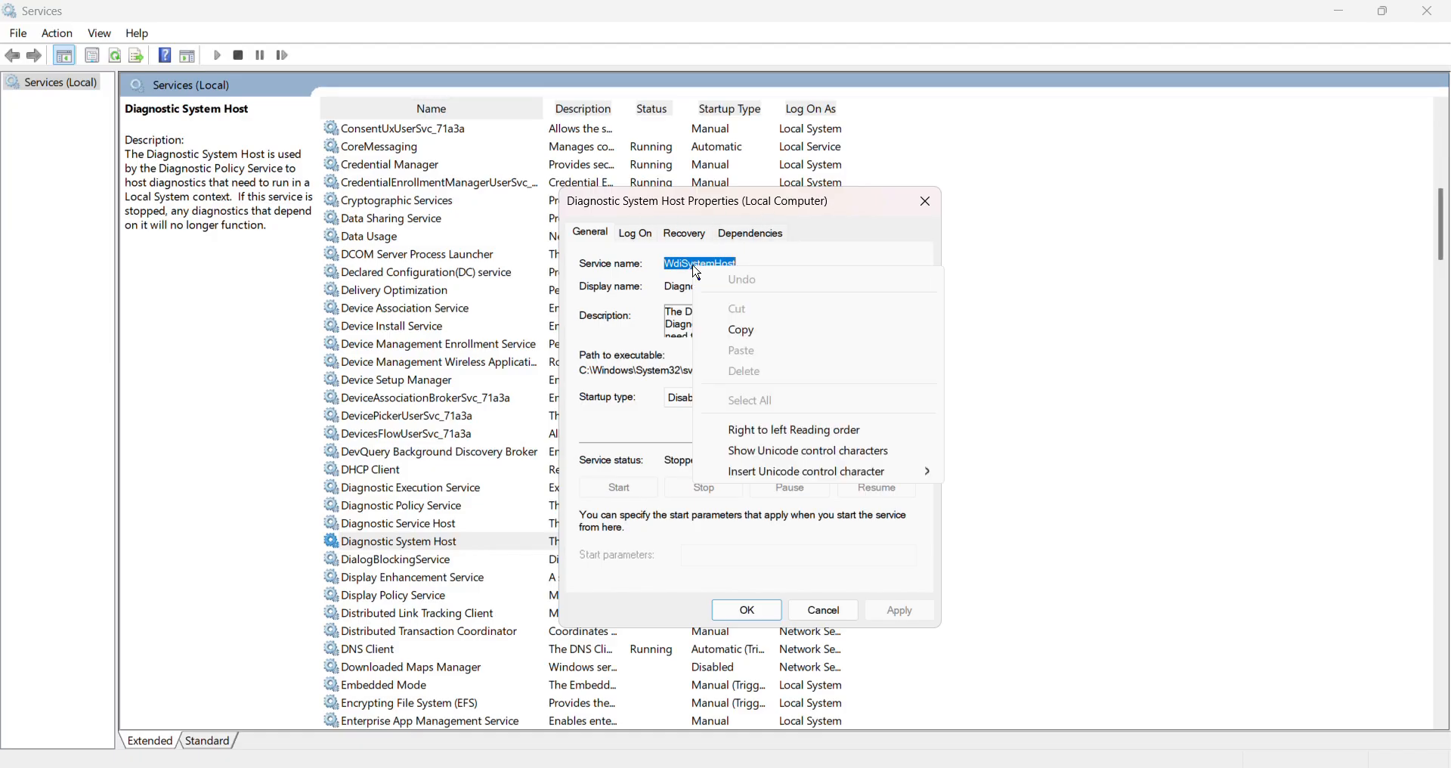
pyautogui.click(737, 333)
pyautogui.hotkey('alt', 'Tab')
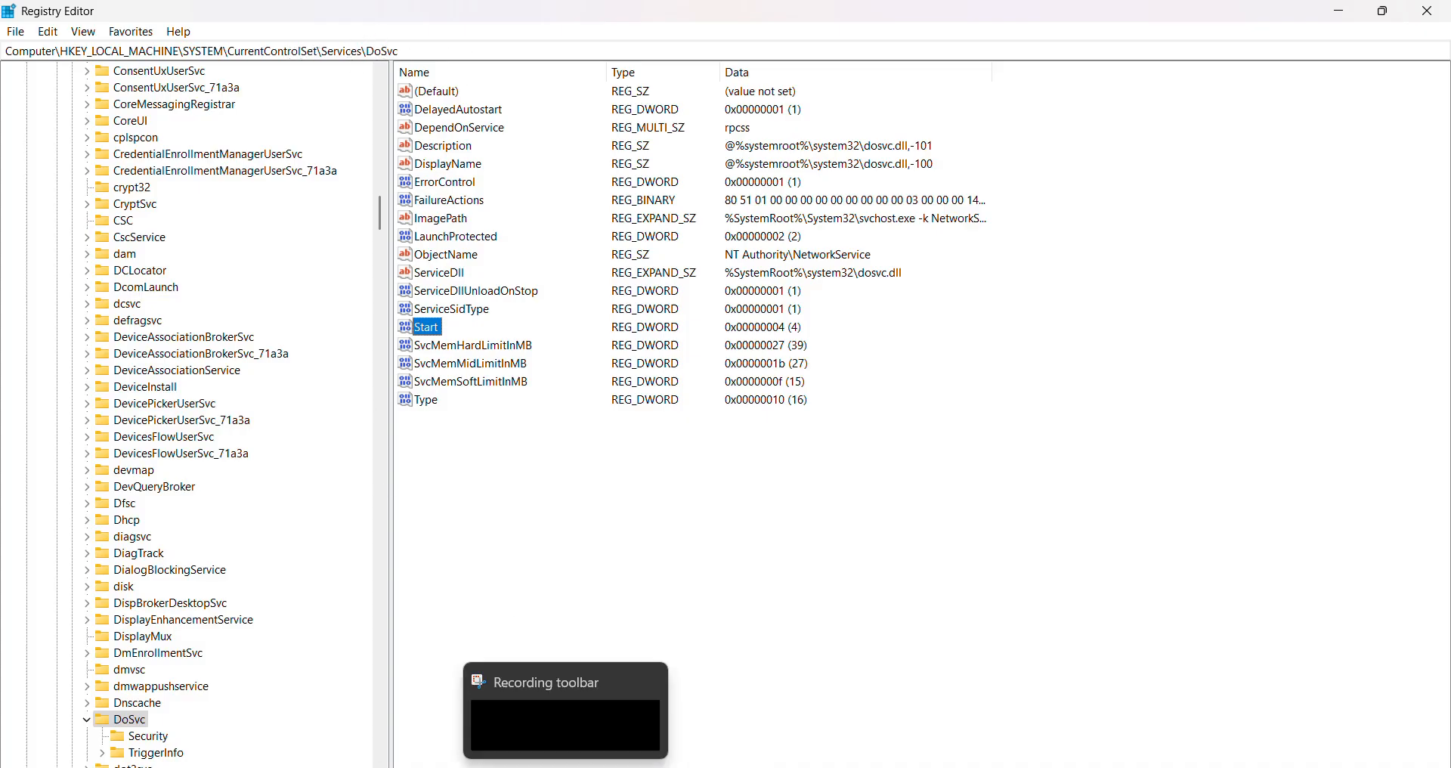
pyautogui.click(485, 766)
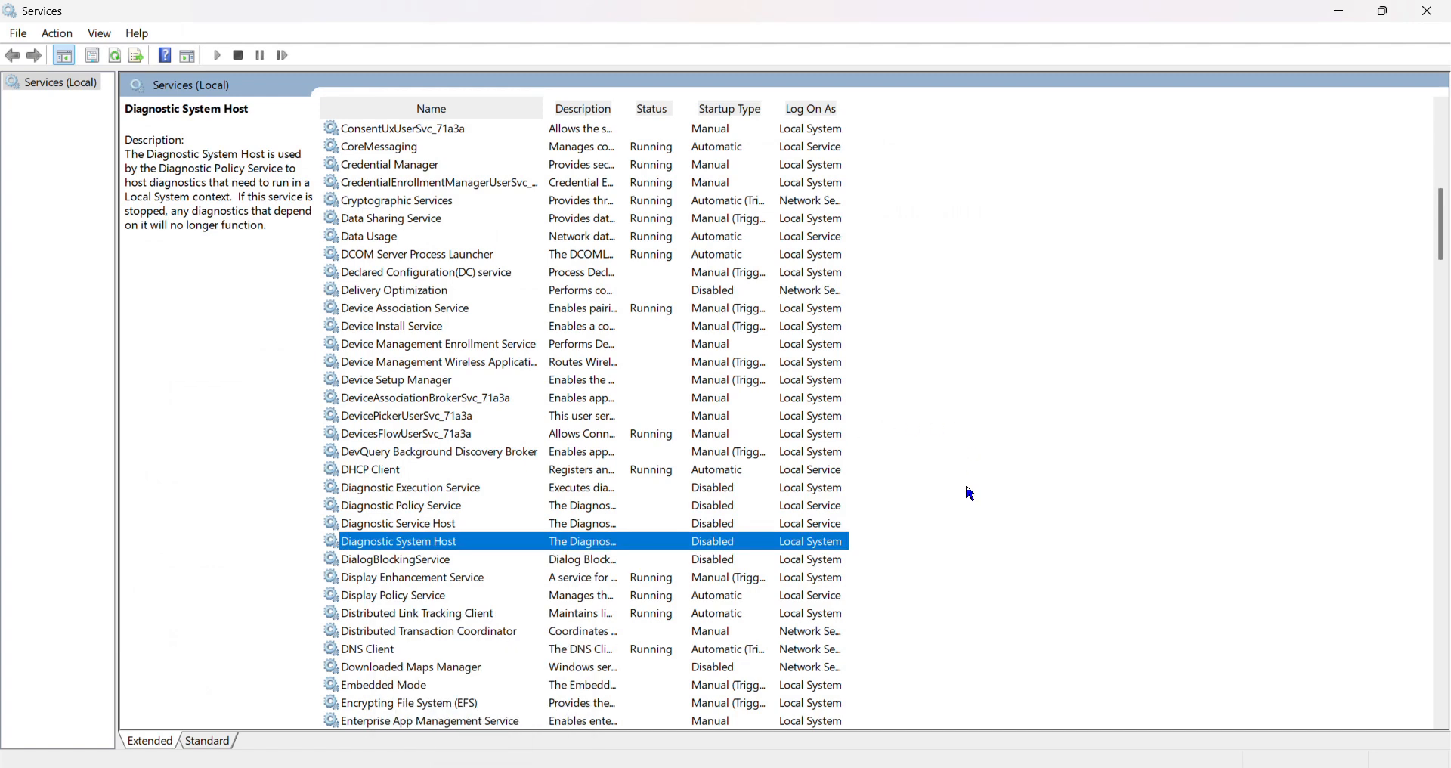
# Look through the service list beyond Diagnostic System Host, checking the startup types down to the Microsoft services.
pyautogui.scroll(-2, 971, 493)
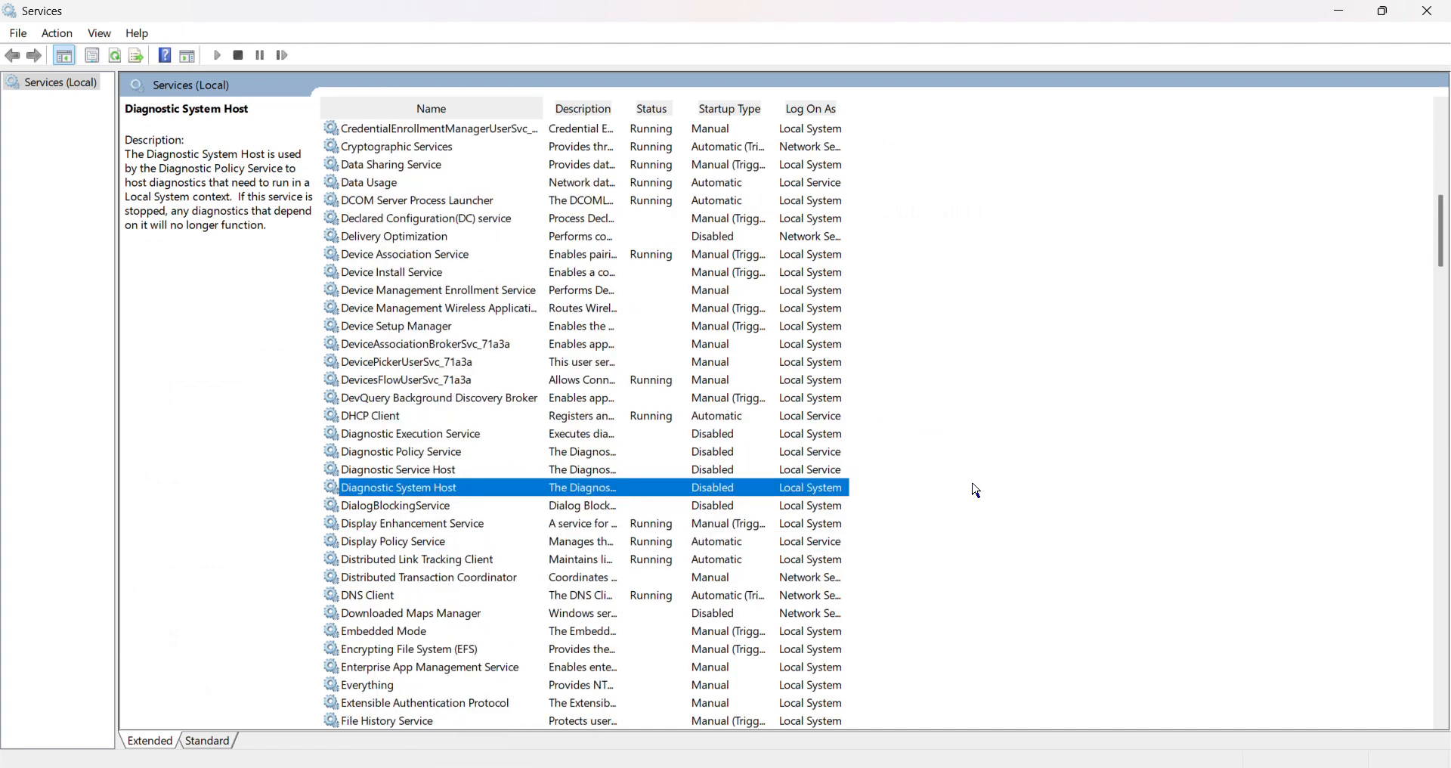
pyautogui.scroll(-2, 723, 537)
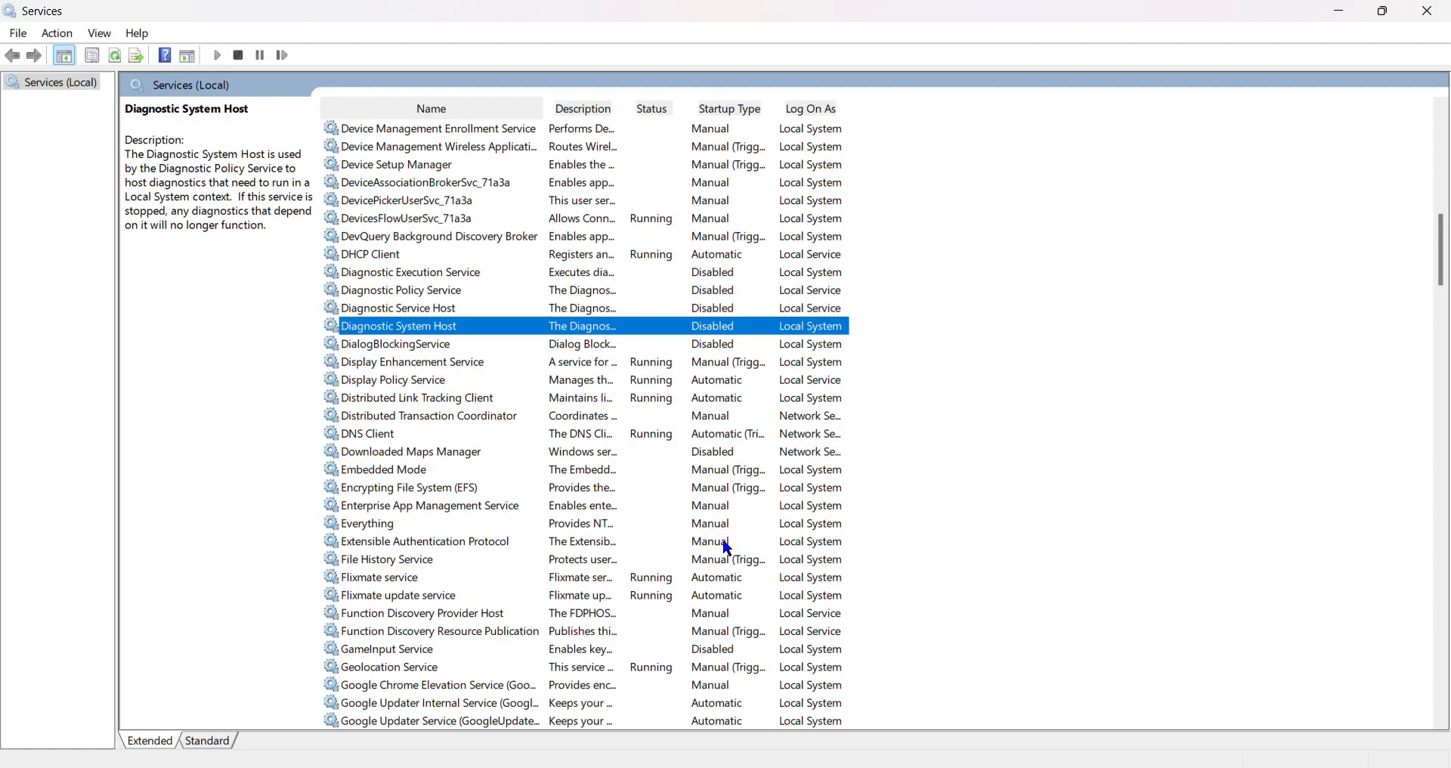
pyautogui.scroll(-1, 572, 564)
pyautogui.scroll(-1, 572, 563)
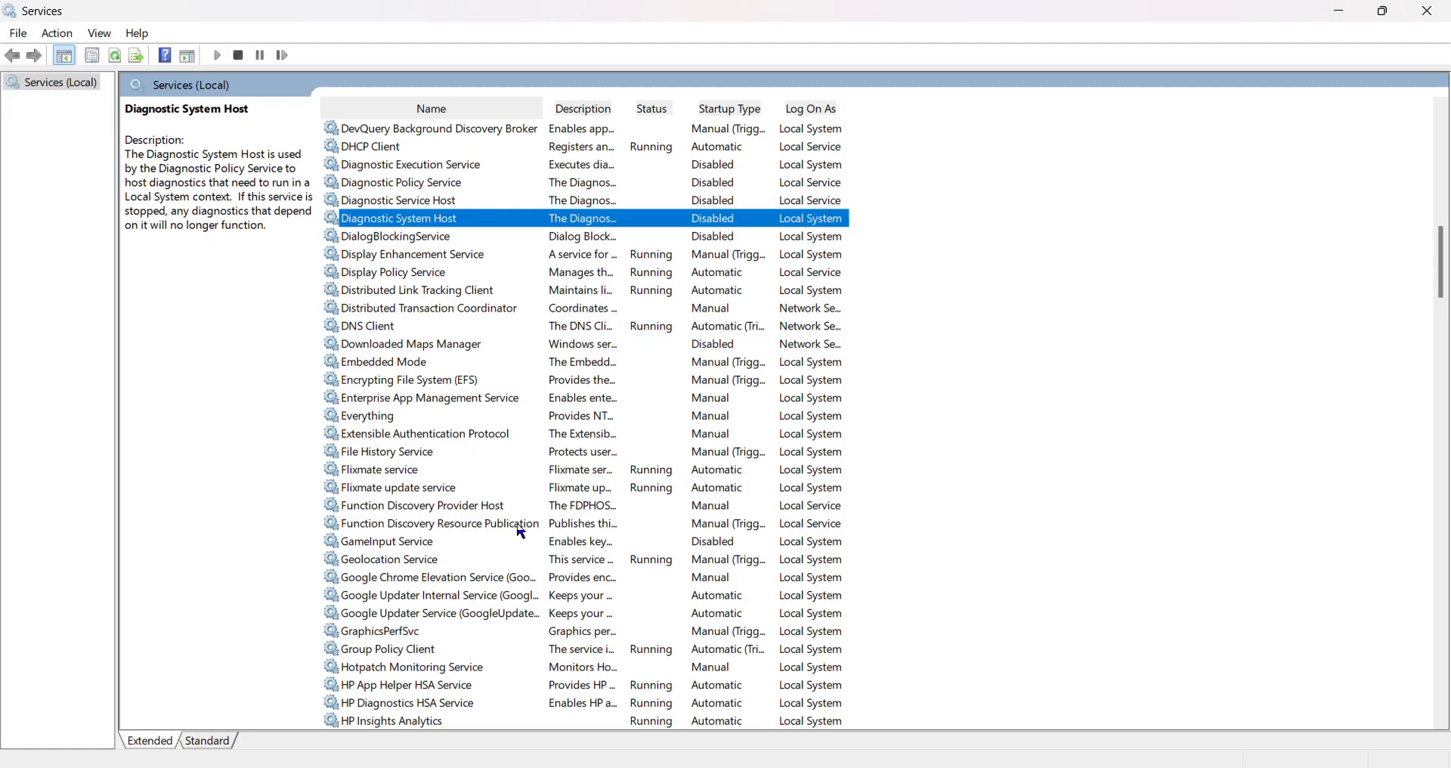
pyautogui.scroll(-3, 916, 521)
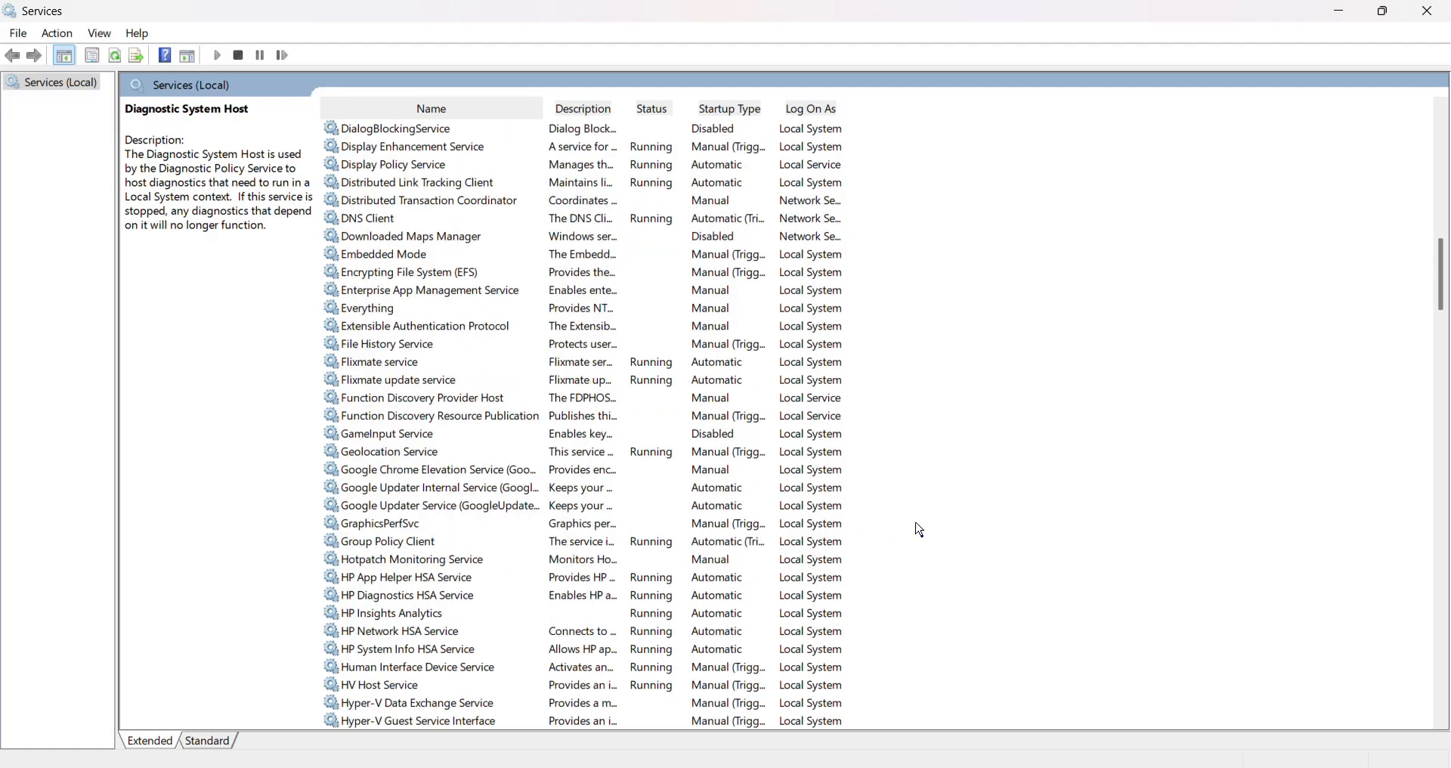
pyautogui.scroll(-2, 916, 522)
pyautogui.scroll(-8, 915, 522)
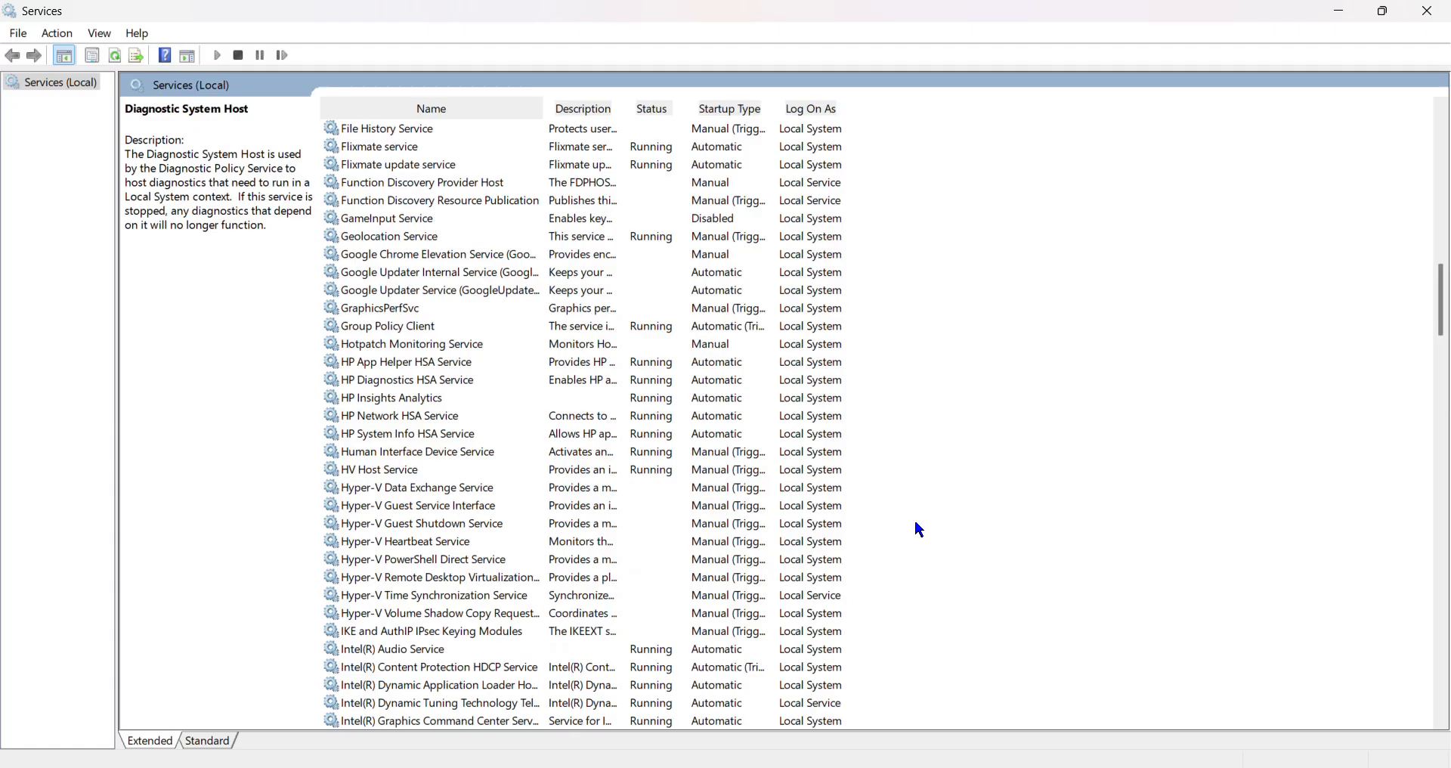
pyautogui.scroll(-6, 917, 523)
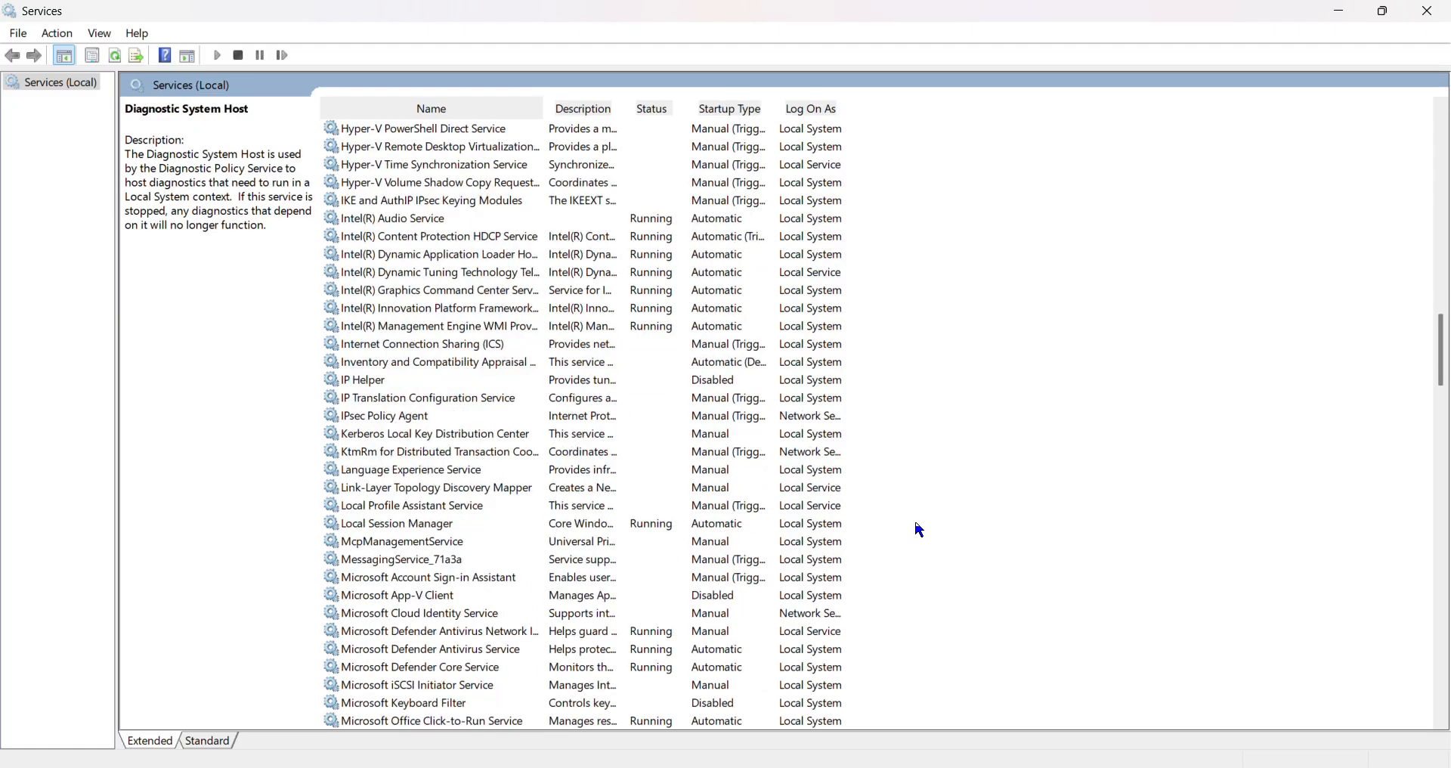
# Return to the Downloaded Maps Manager service and examine its startup type in its properties.
pyautogui.scroll(20, 919, 529)
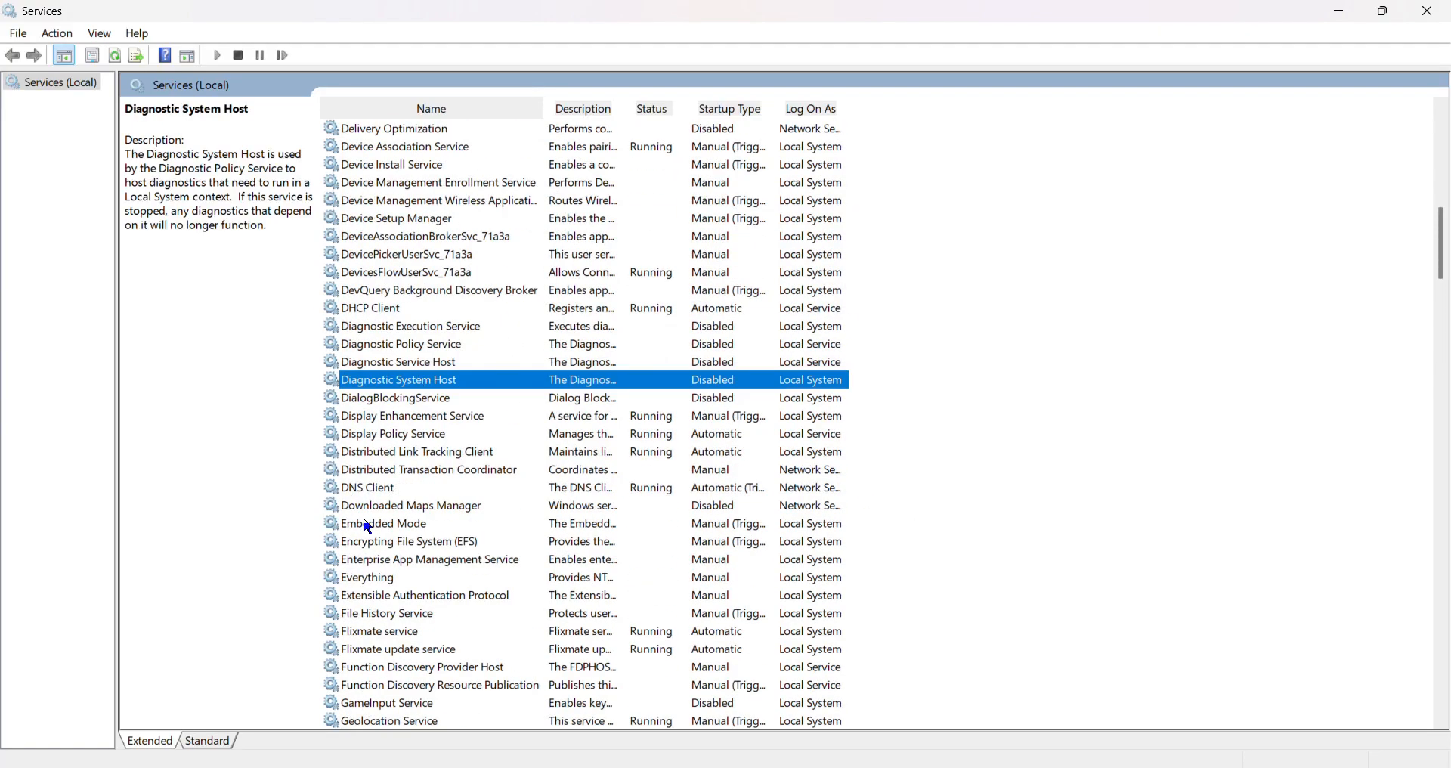
pyautogui.doubleClick(439, 505)
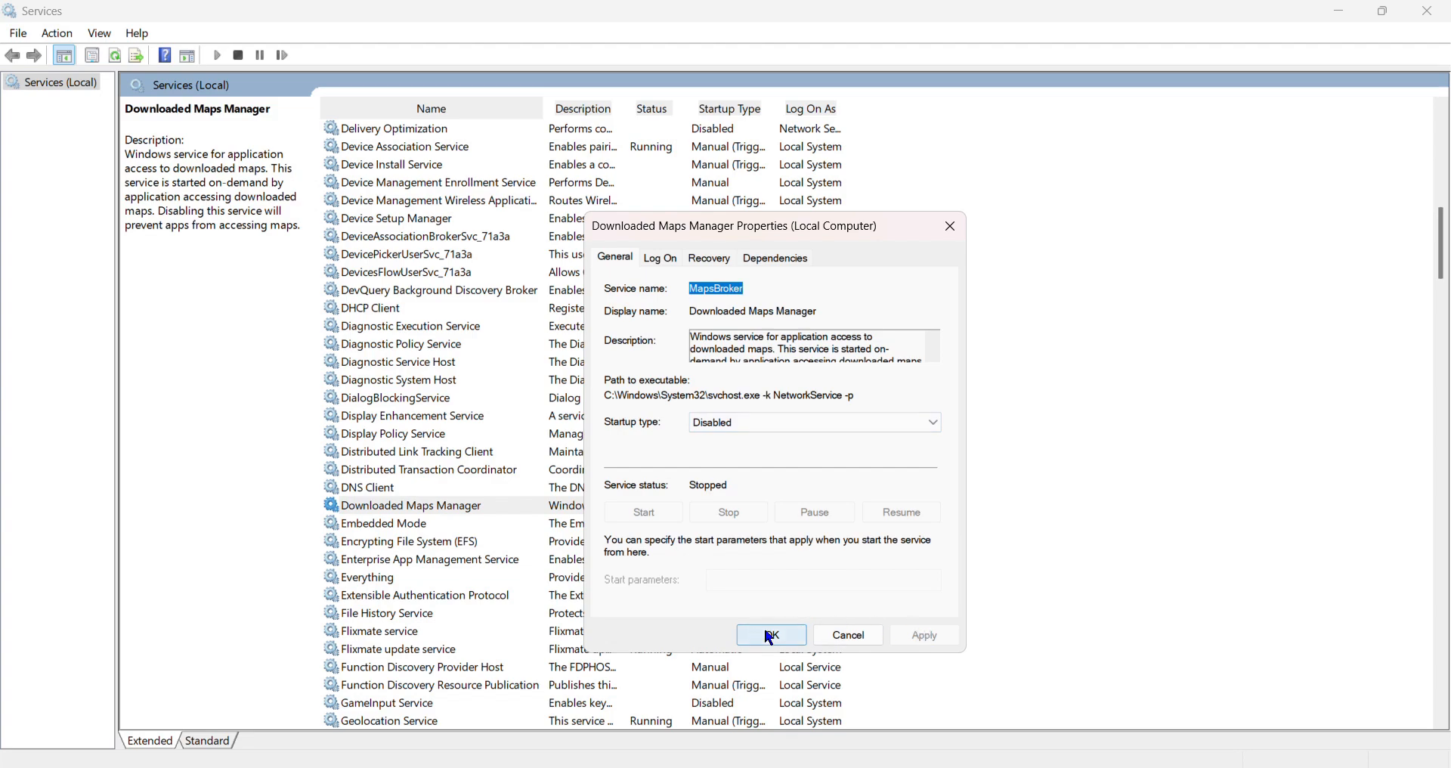
pyautogui.click(847, 635)
# Check the startup types of the services after Downloaded Maps Manager, including Offline Files, Parental Controls, and Payments and NFC/SE Manager.
pyautogui.scroll(-7, 892, 616)
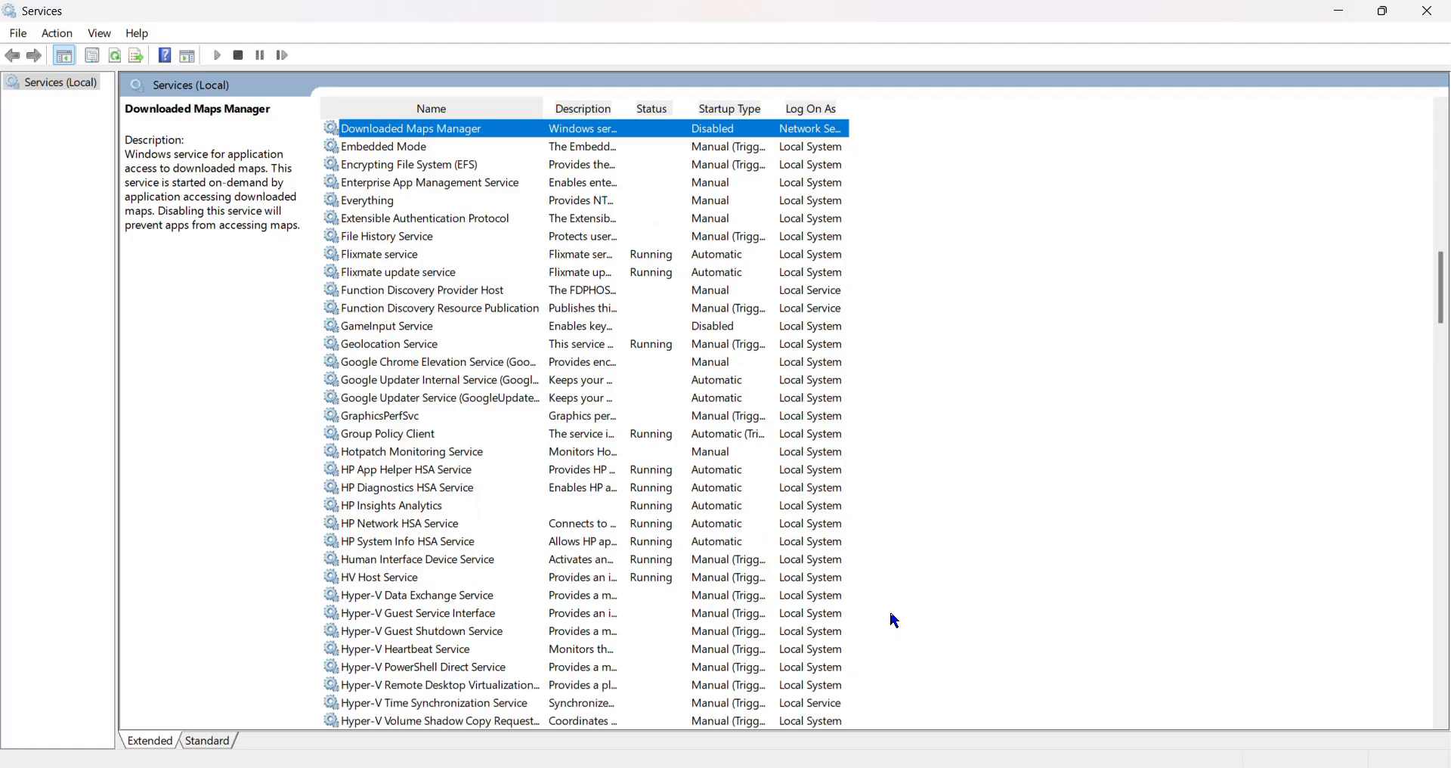
pyautogui.scroll(-2, 894, 620)
pyautogui.scroll(-10, 892, 616)
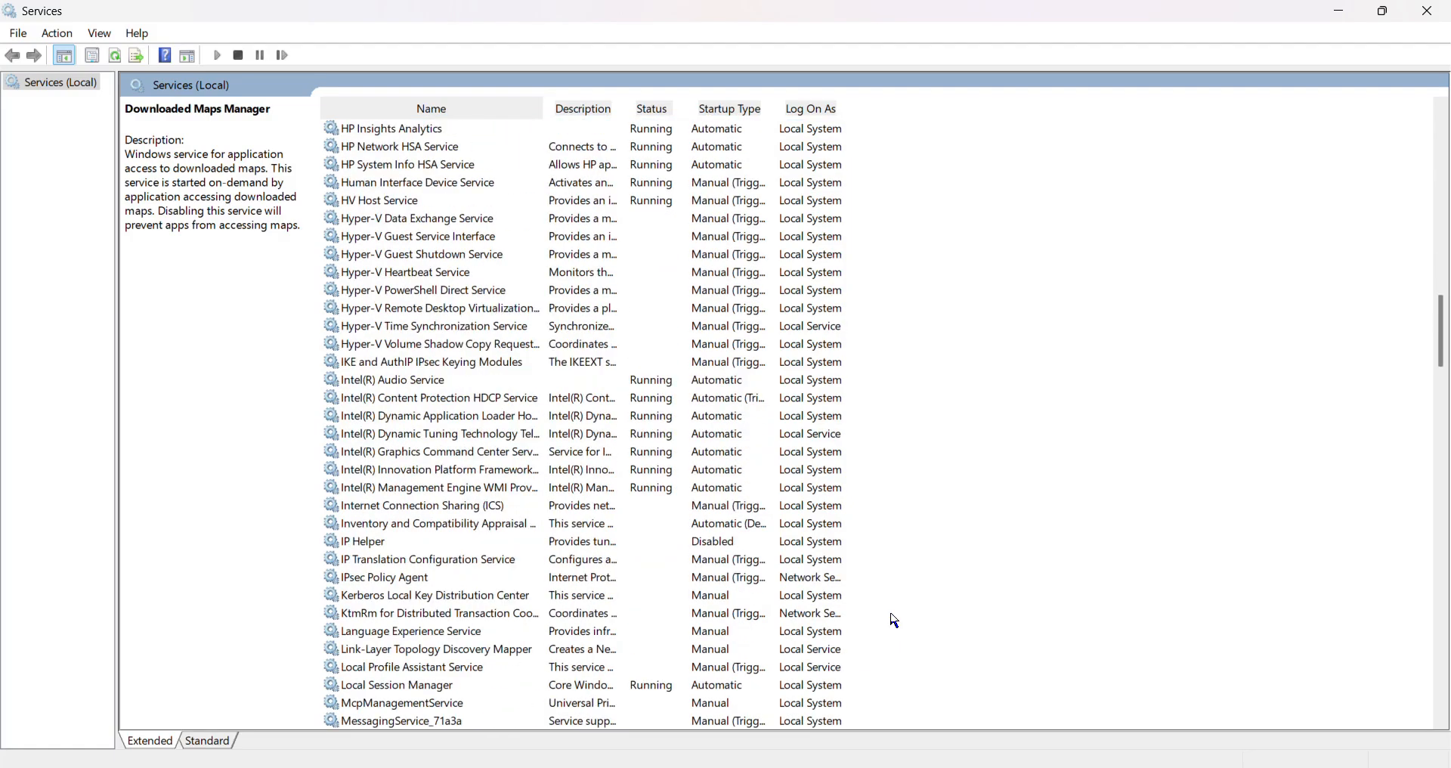
pyautogui.scroll(-4, 894, 620)
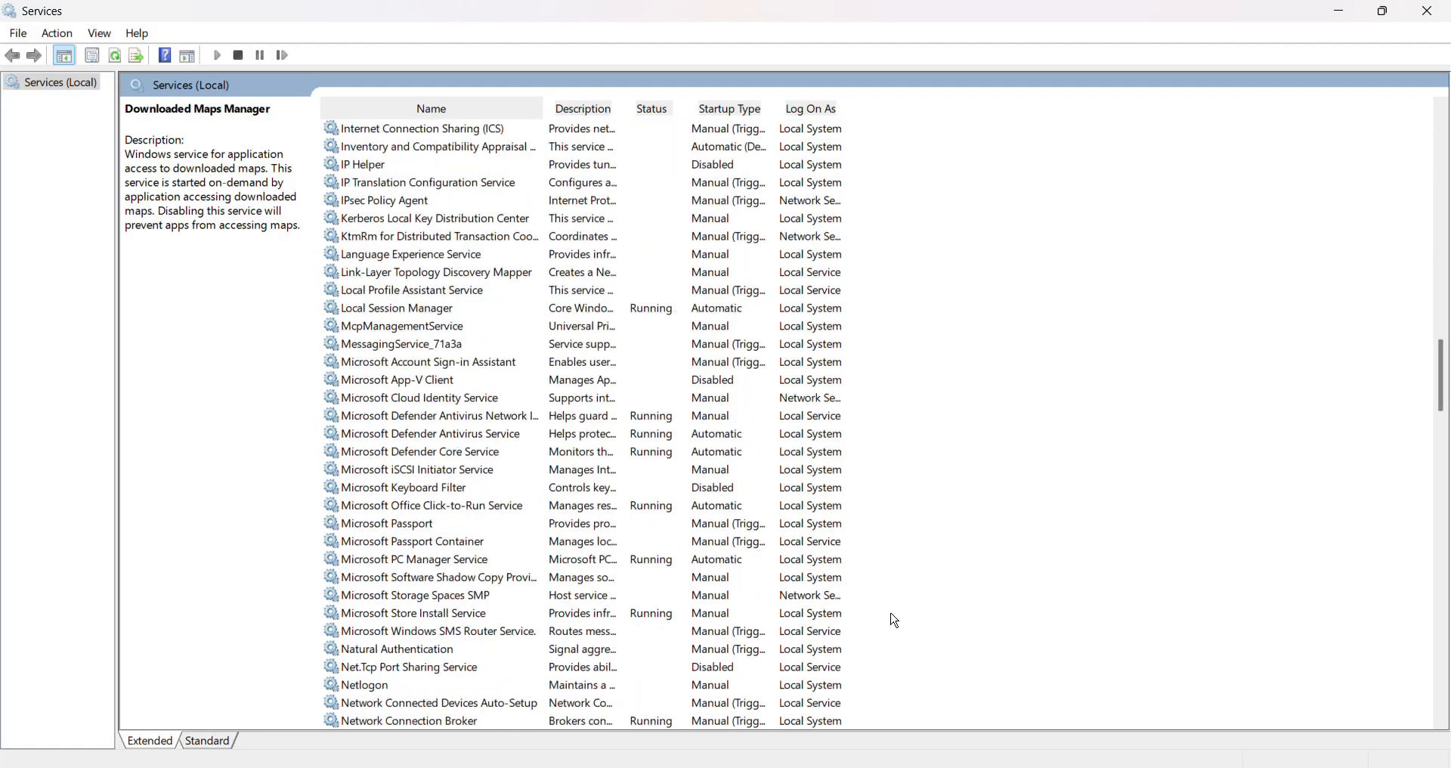
pyautogui.scroll(-2, 895, 622)
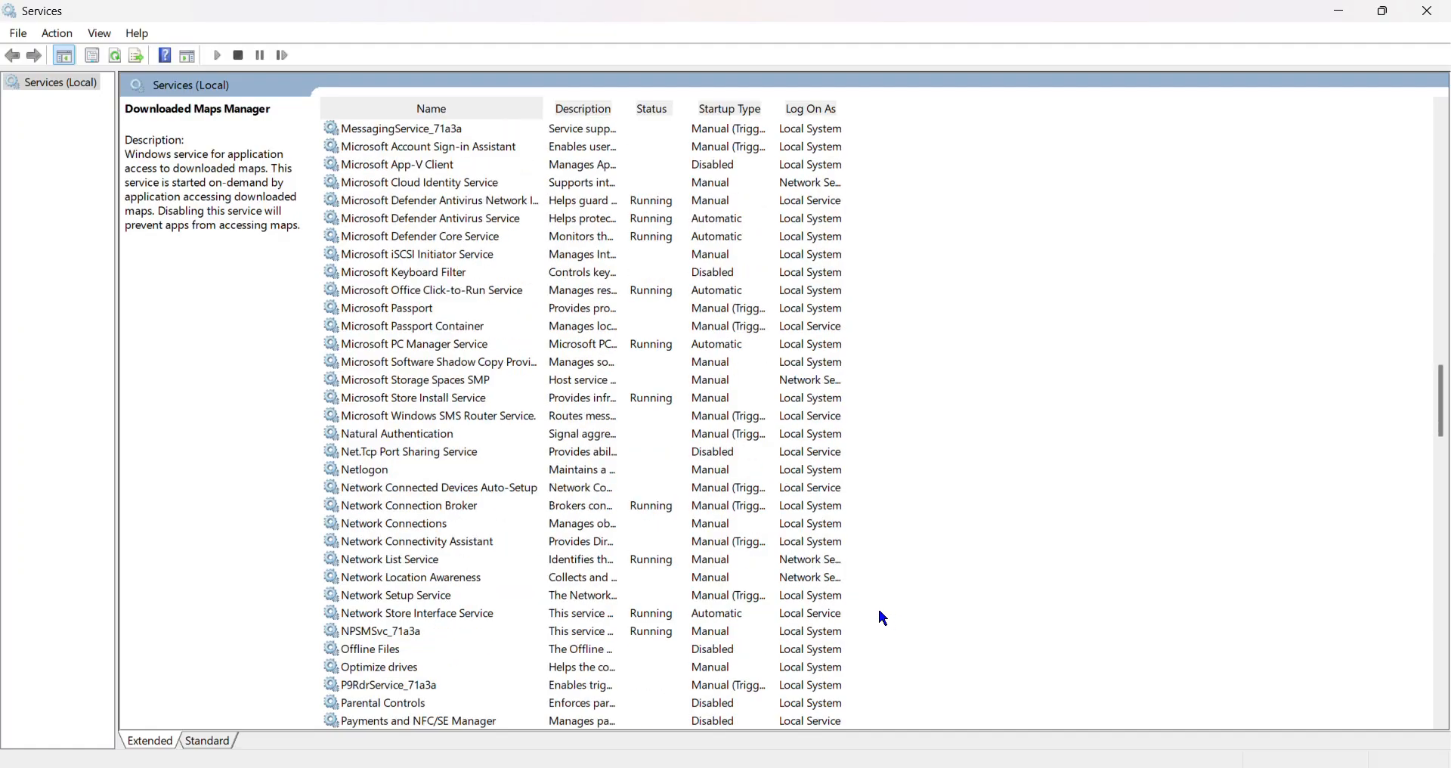
pyautogui.scroll(-1, 901, 573)
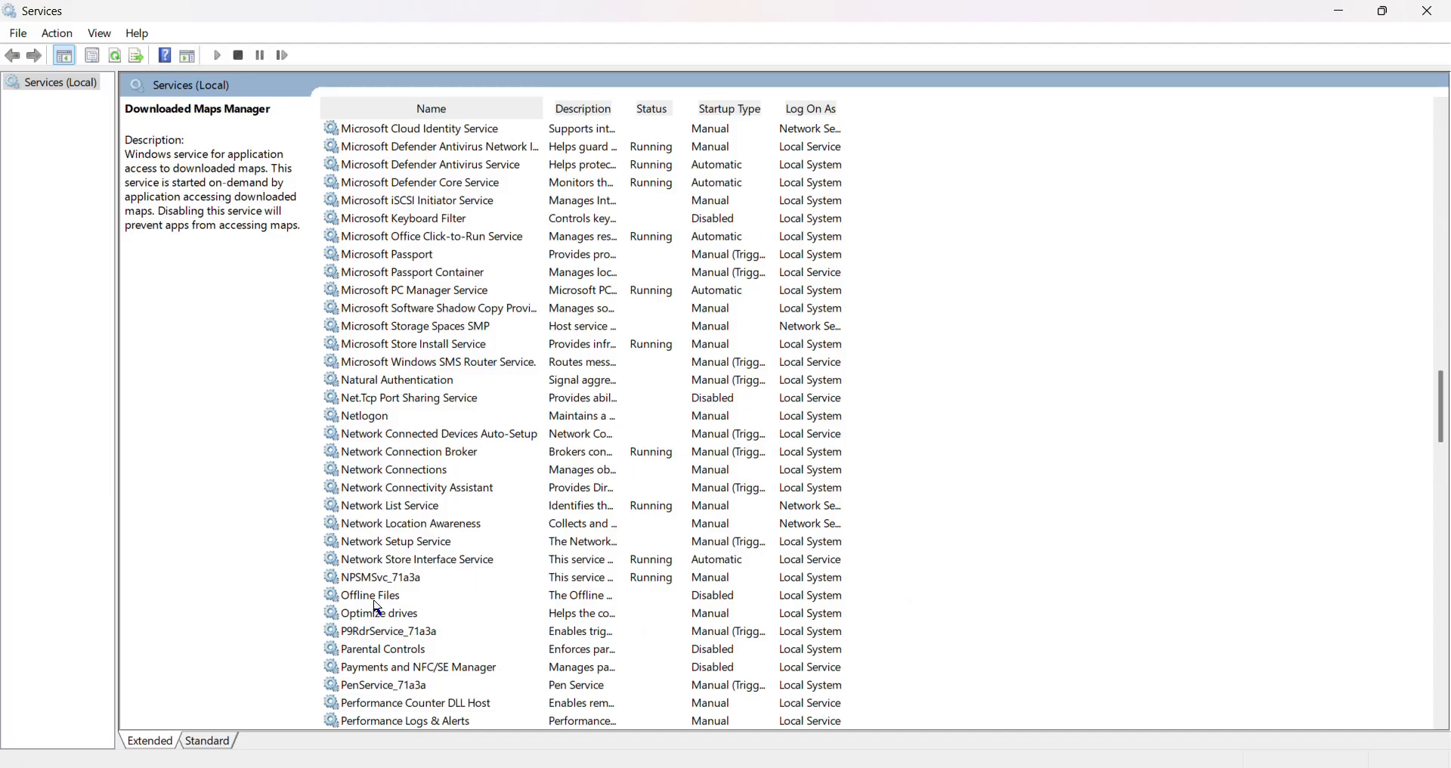
pyautogui.scroll(-2, 456, 650)
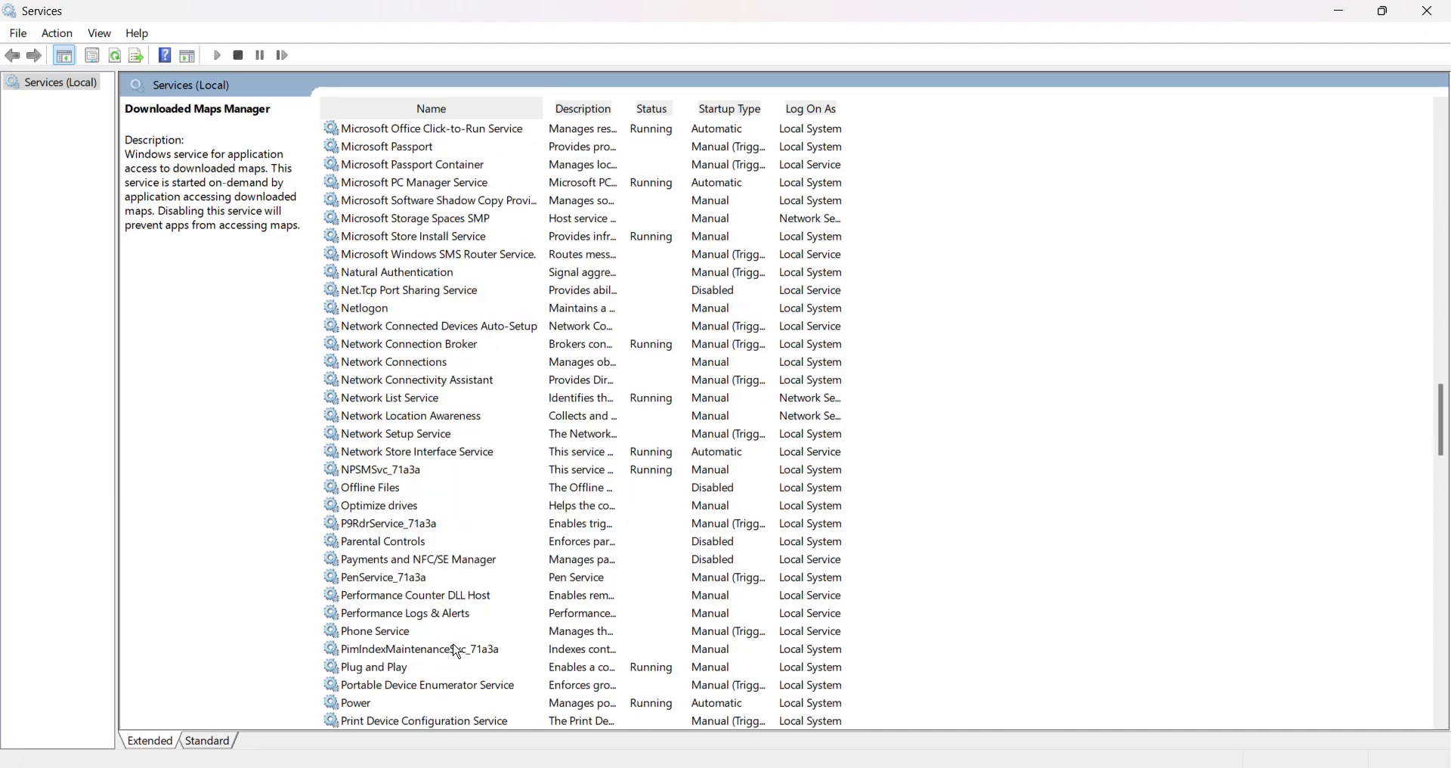
# Open the Print Spooler service's properties, review its startup type options, and cancel the dialog.
pyautogui.scroll(2, 456, 650)
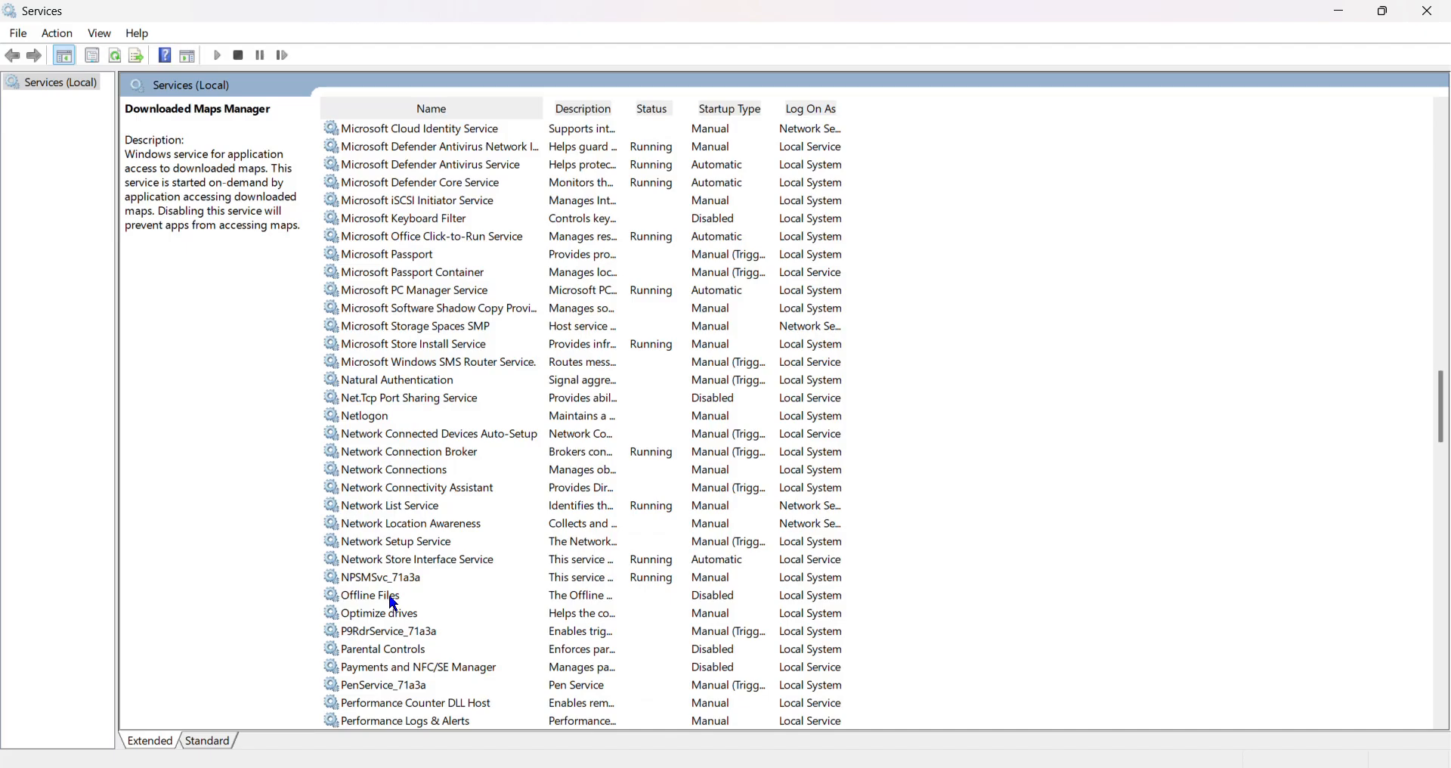
pyautogui.scroll(-3, 391, 600)
pyautogui.scroll(-3, 393, 605)
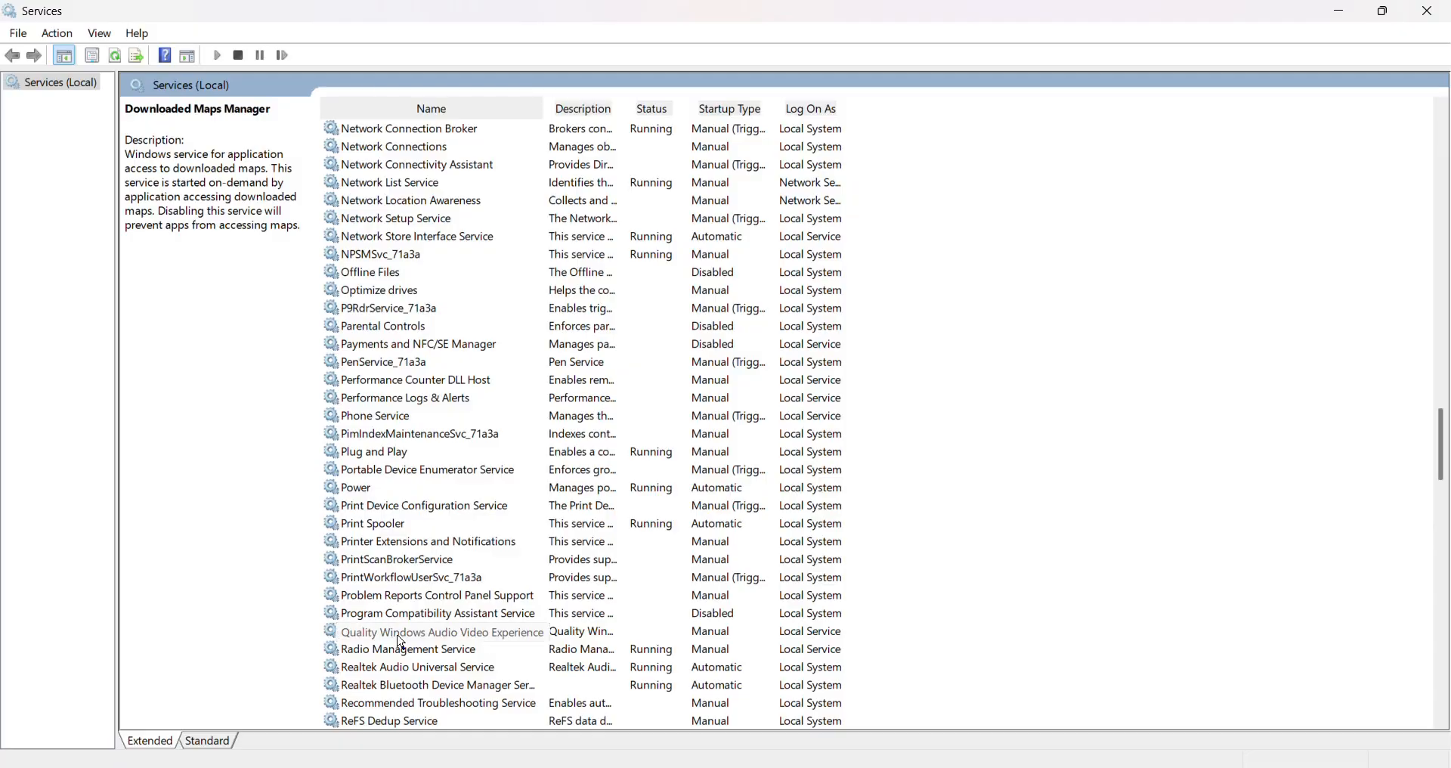
pyautogui.scroll(-1, 397, 639)
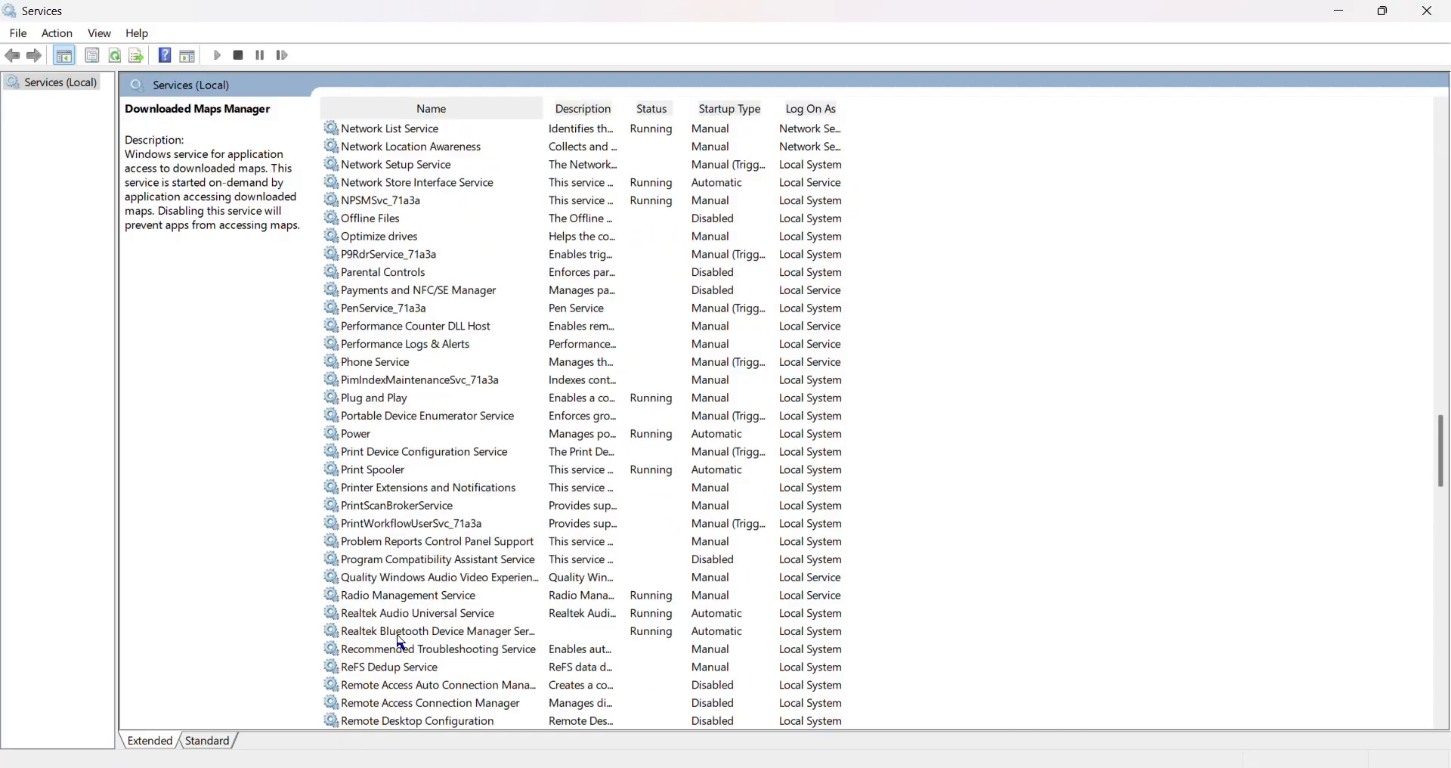
pyautogui.doubleClick(406, 480)
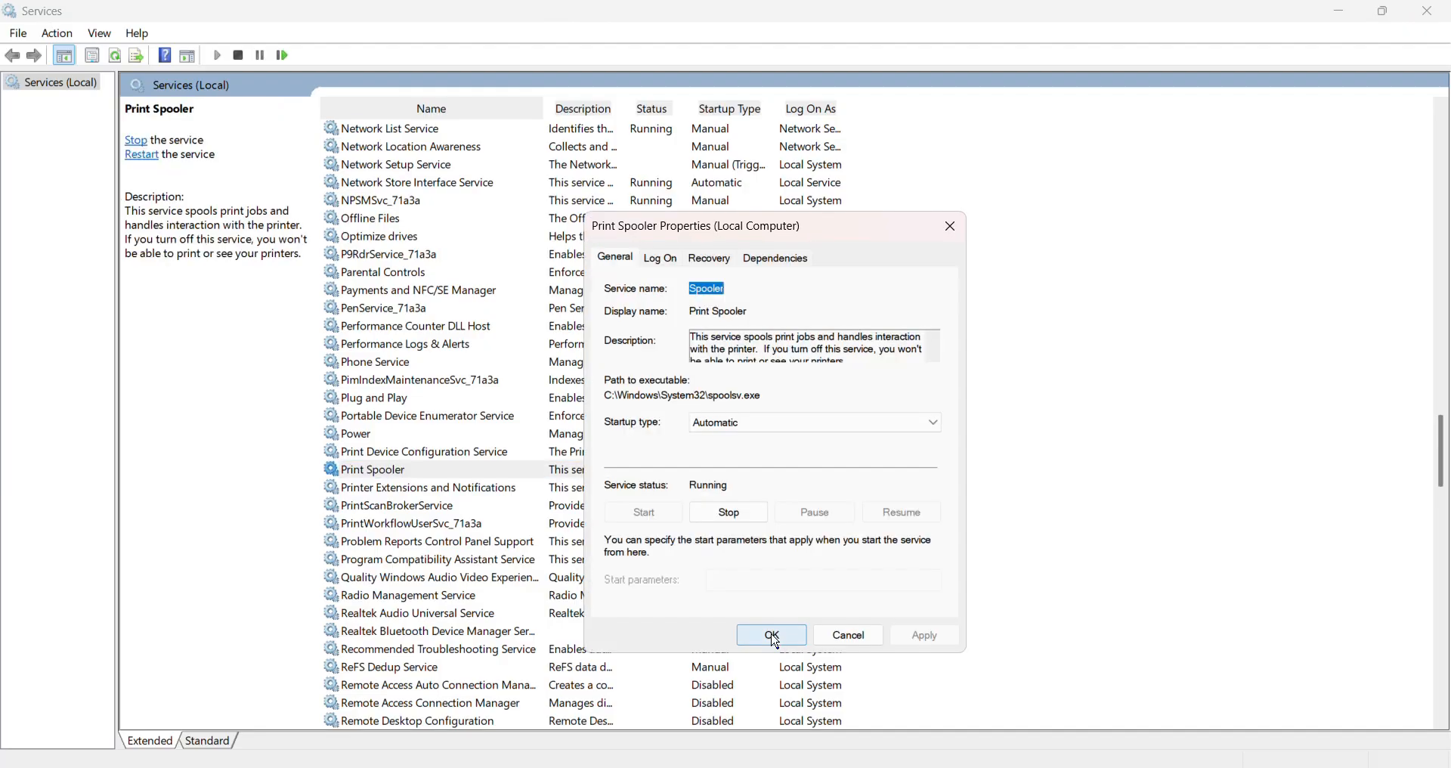
pyautogui.click(745, 427)
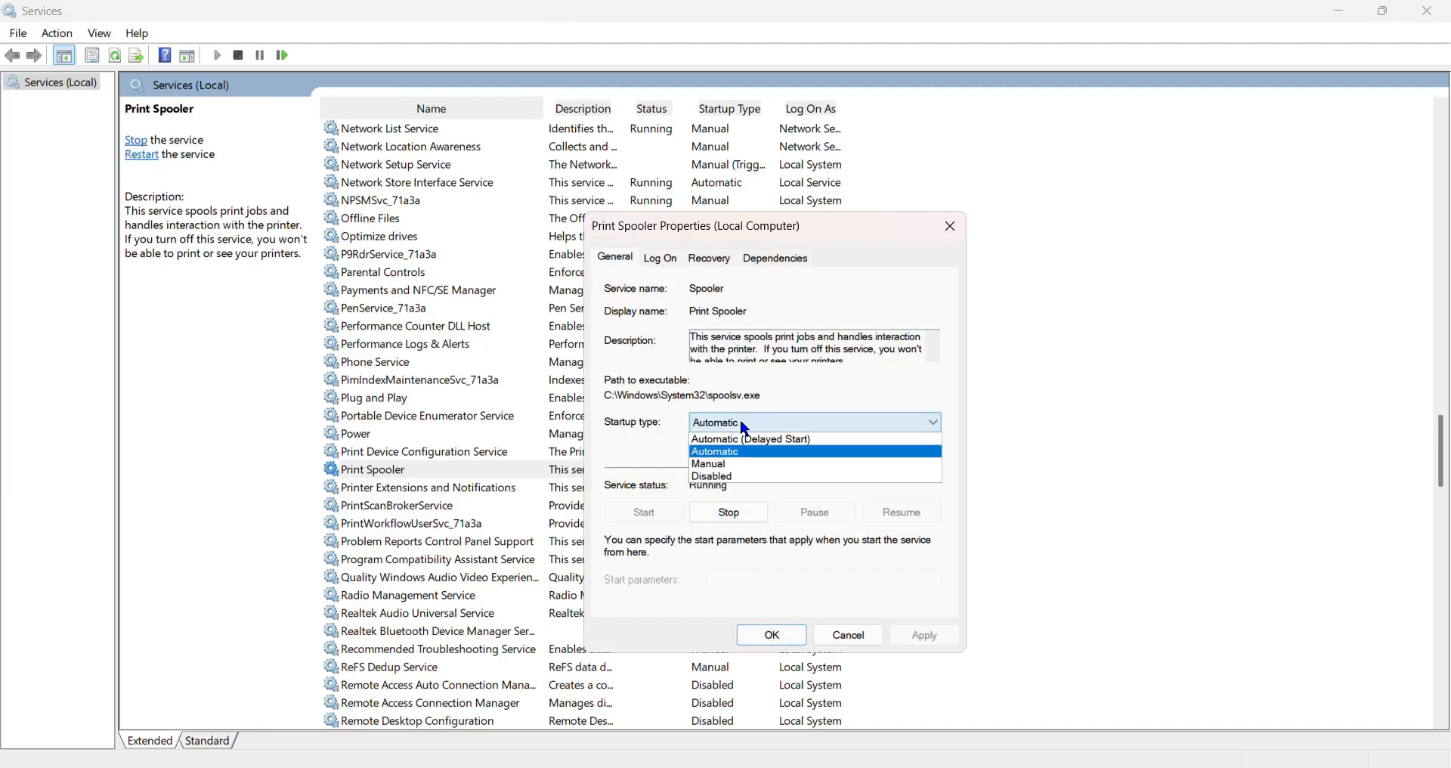
pyautogui.click(750, 428)
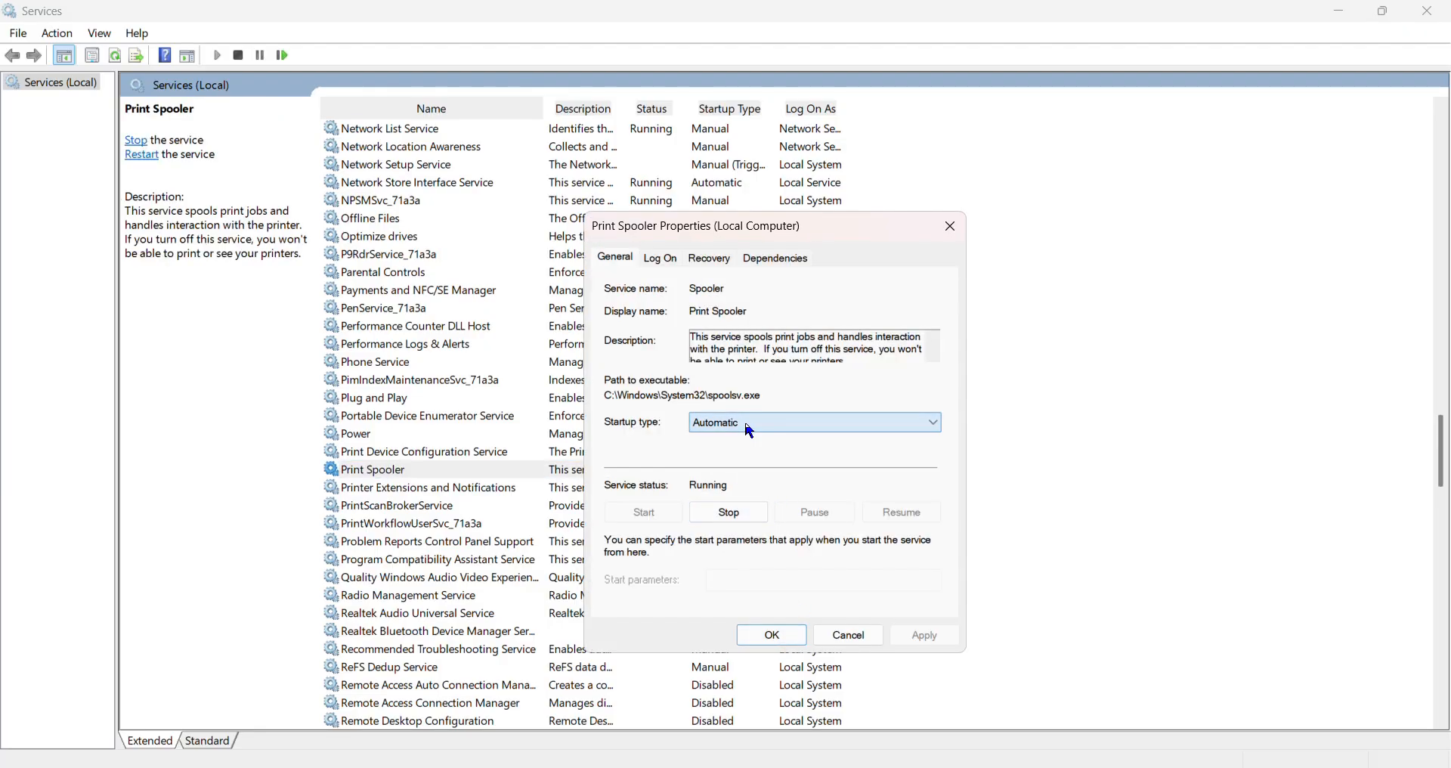
pyautogui.click(837, 641)
# Check the startup types of the services after Print Spooler, including the Remote Desktop, Remote Registry, Retail Demo and Smart Card services.
pyautogui.scroll(-3, 988, 614)
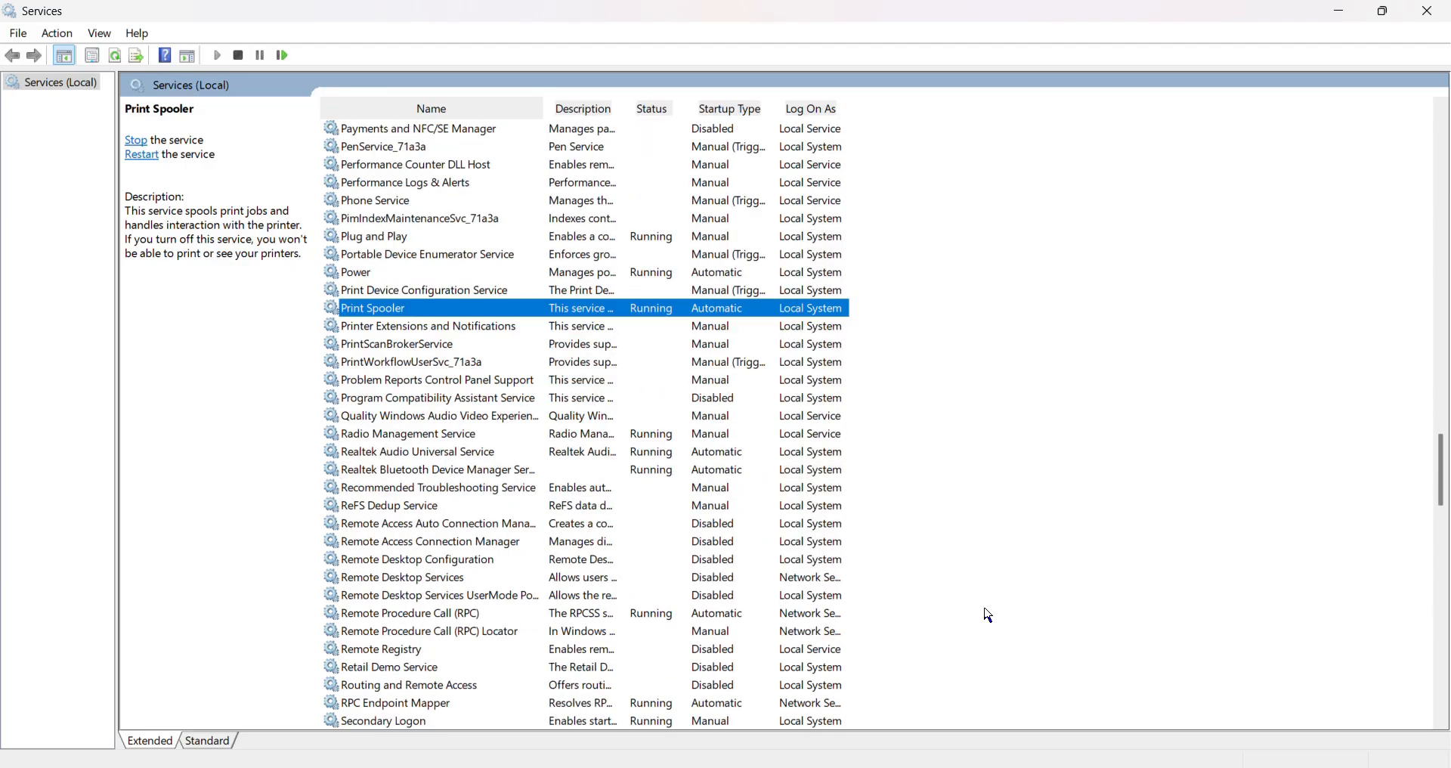
pyautogui.scroll(-2, 988, 614)
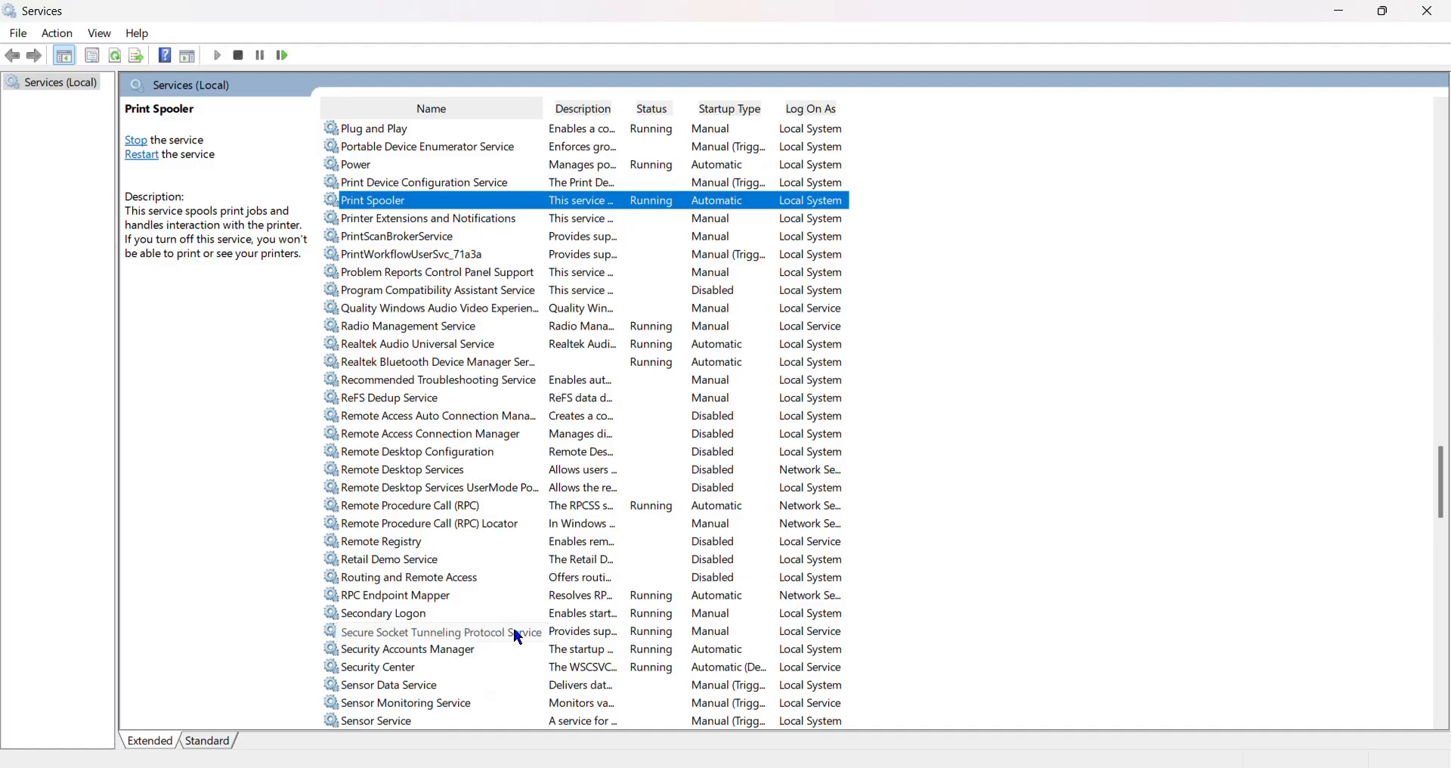
pyautogui.scroll(-3, 459, 645)
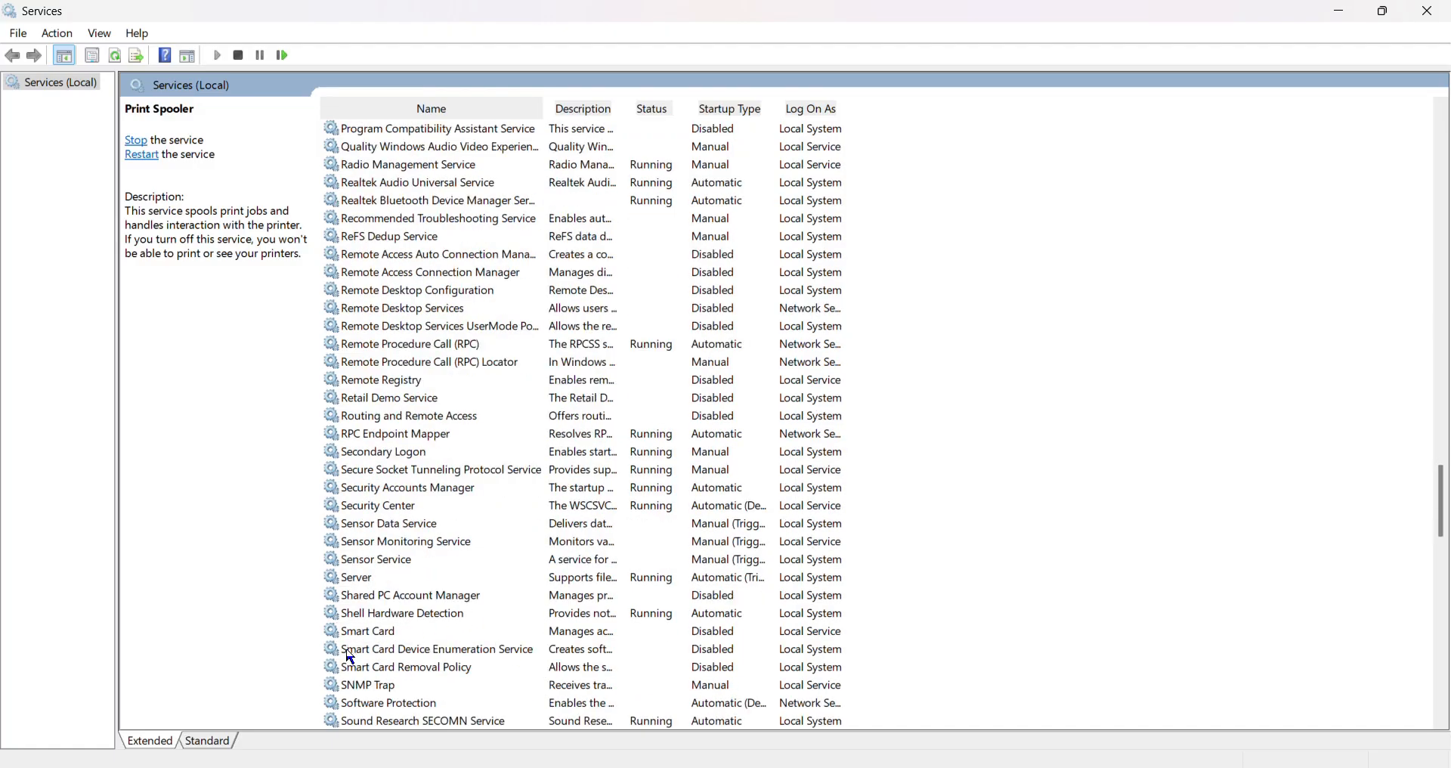
pyautogui.scroll(9, 400, 662)
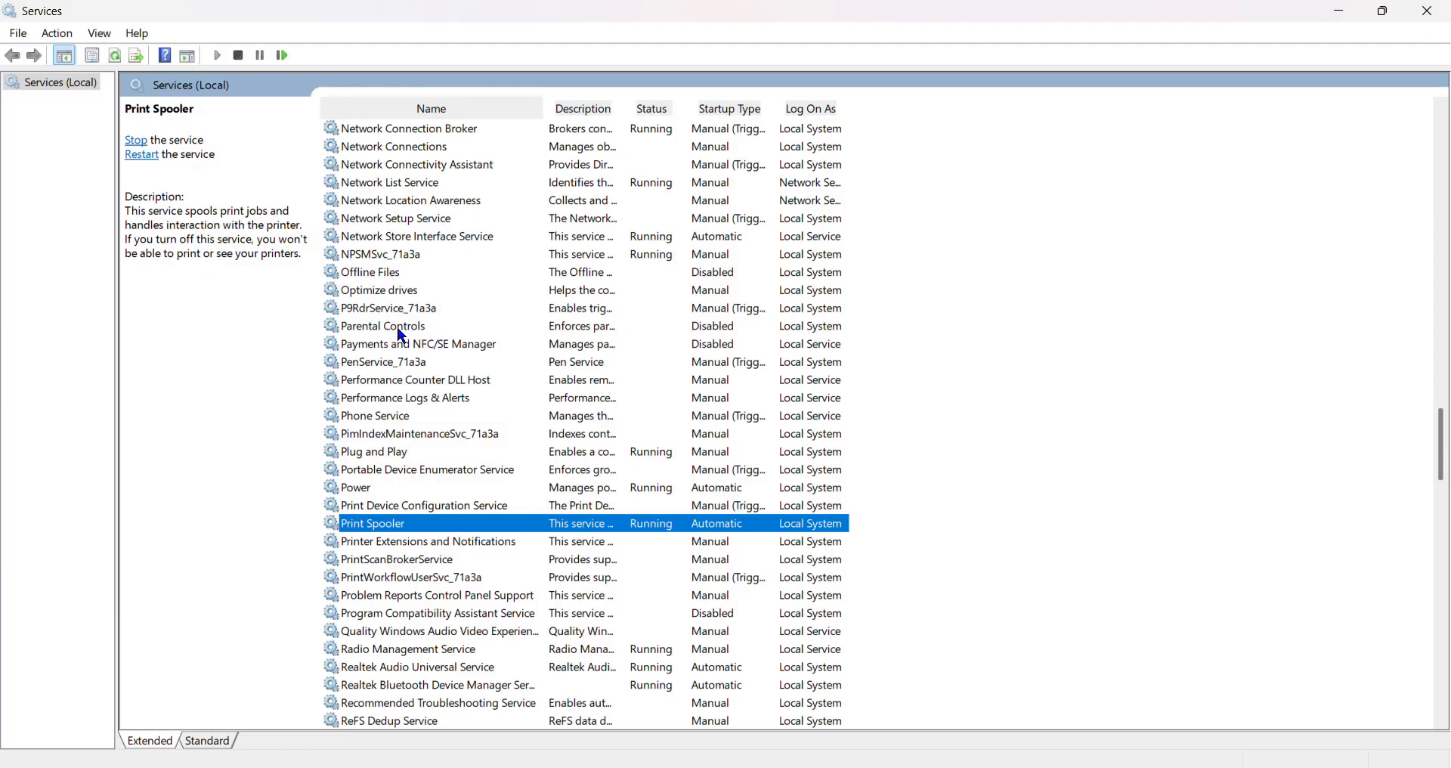
pyautogui.scroll(-2, 959, 470)
pyautogui.scroll(-3, 954, 469)
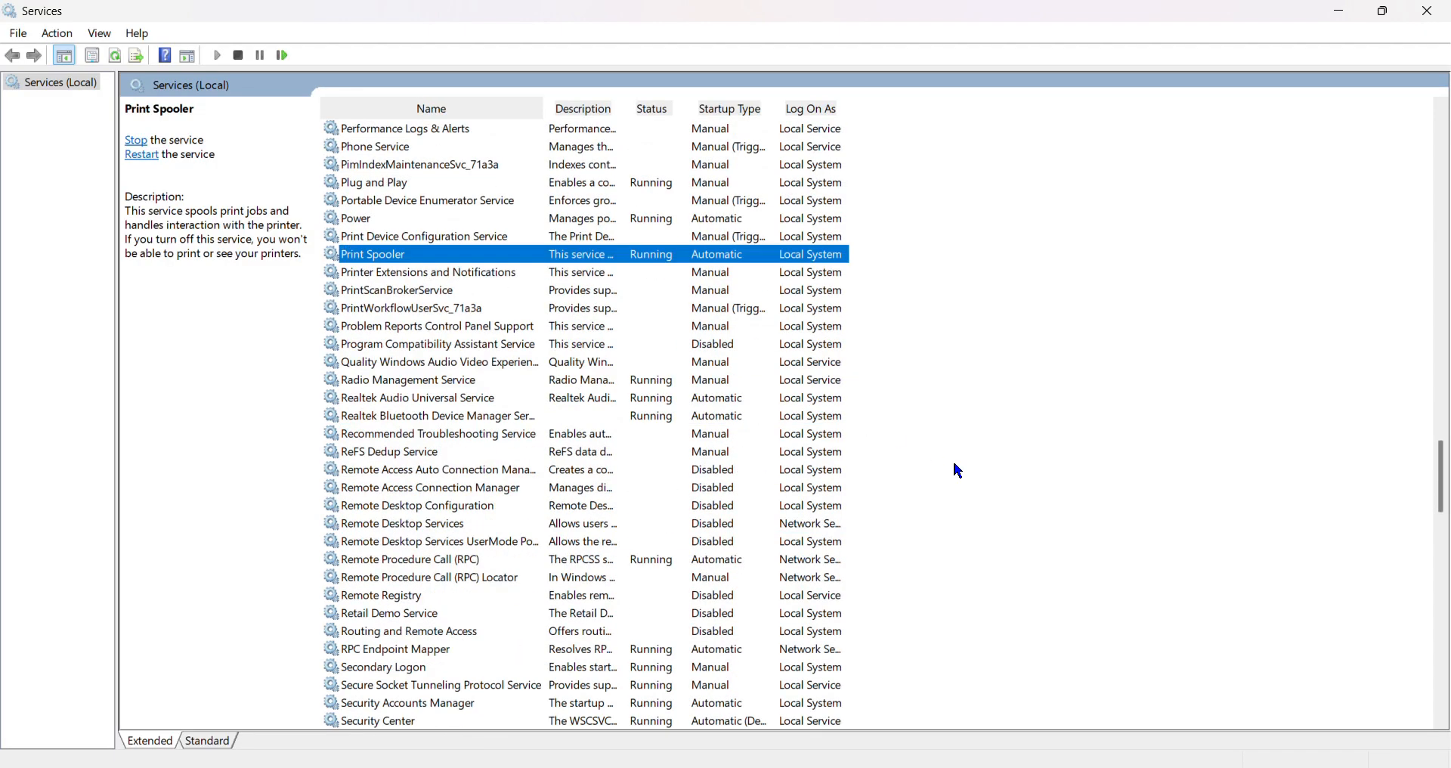
pyautogui.scroll(-1, 954, 468)
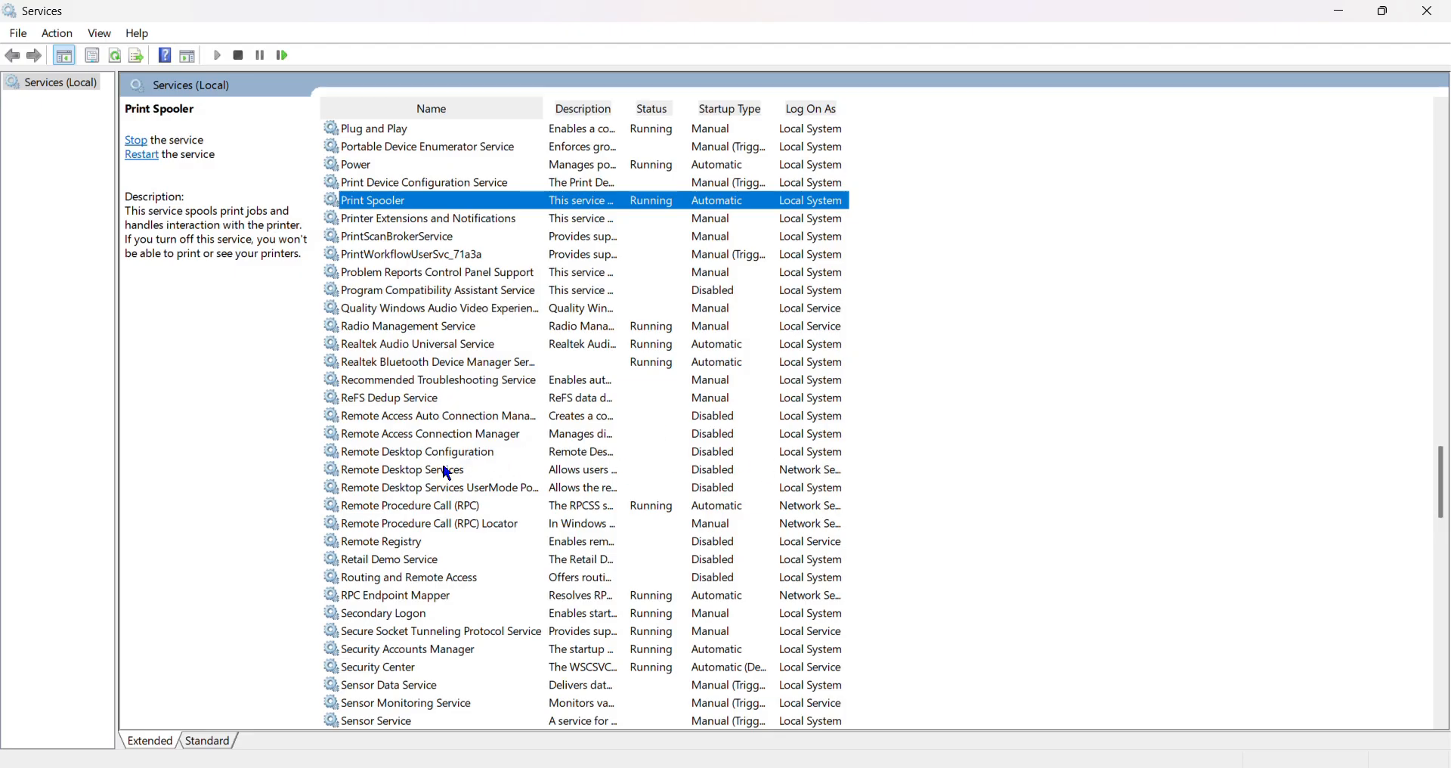
pyautogui.scroll(-3, 913, 545)
pyautogui.scroll(-2, 944, 563)
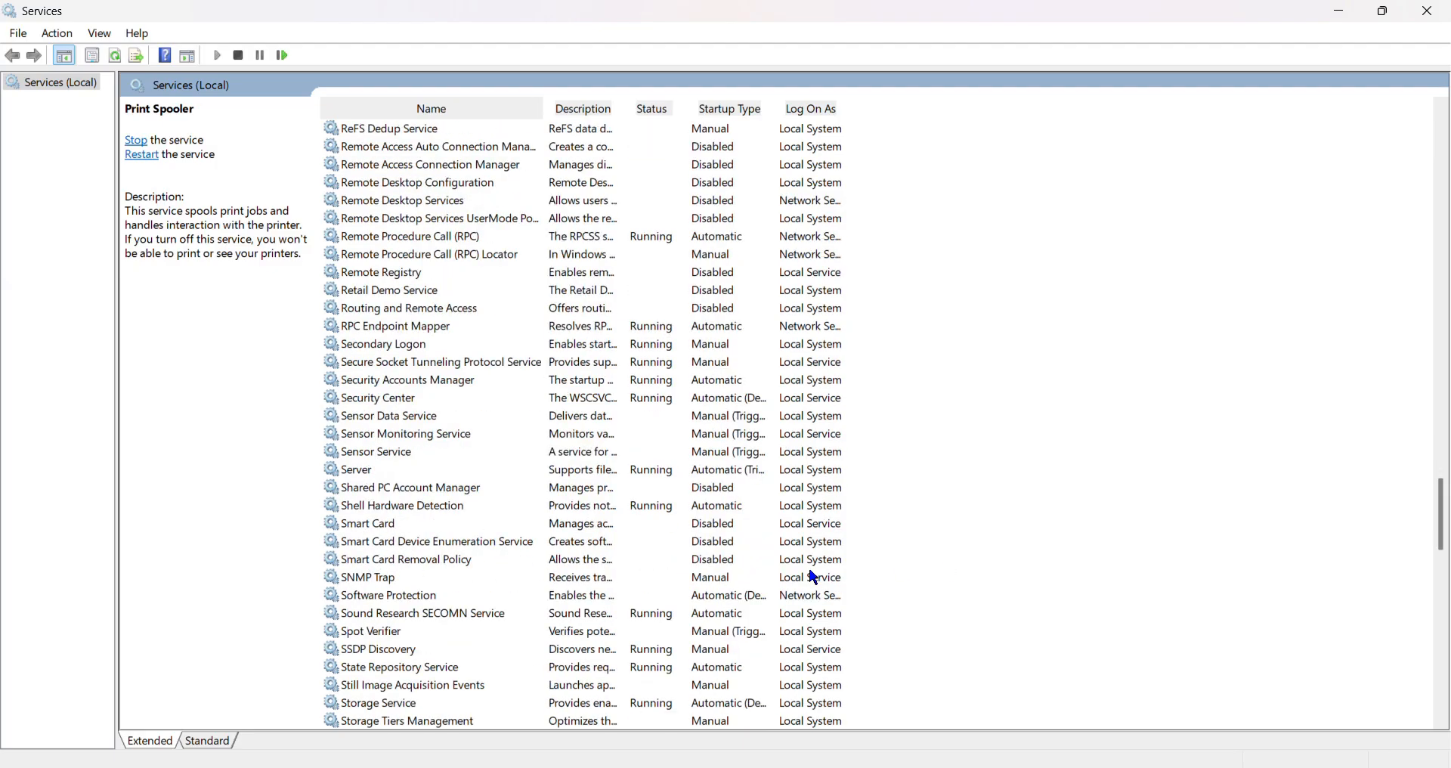
pyautogui.scroll(-4, 913, 592)
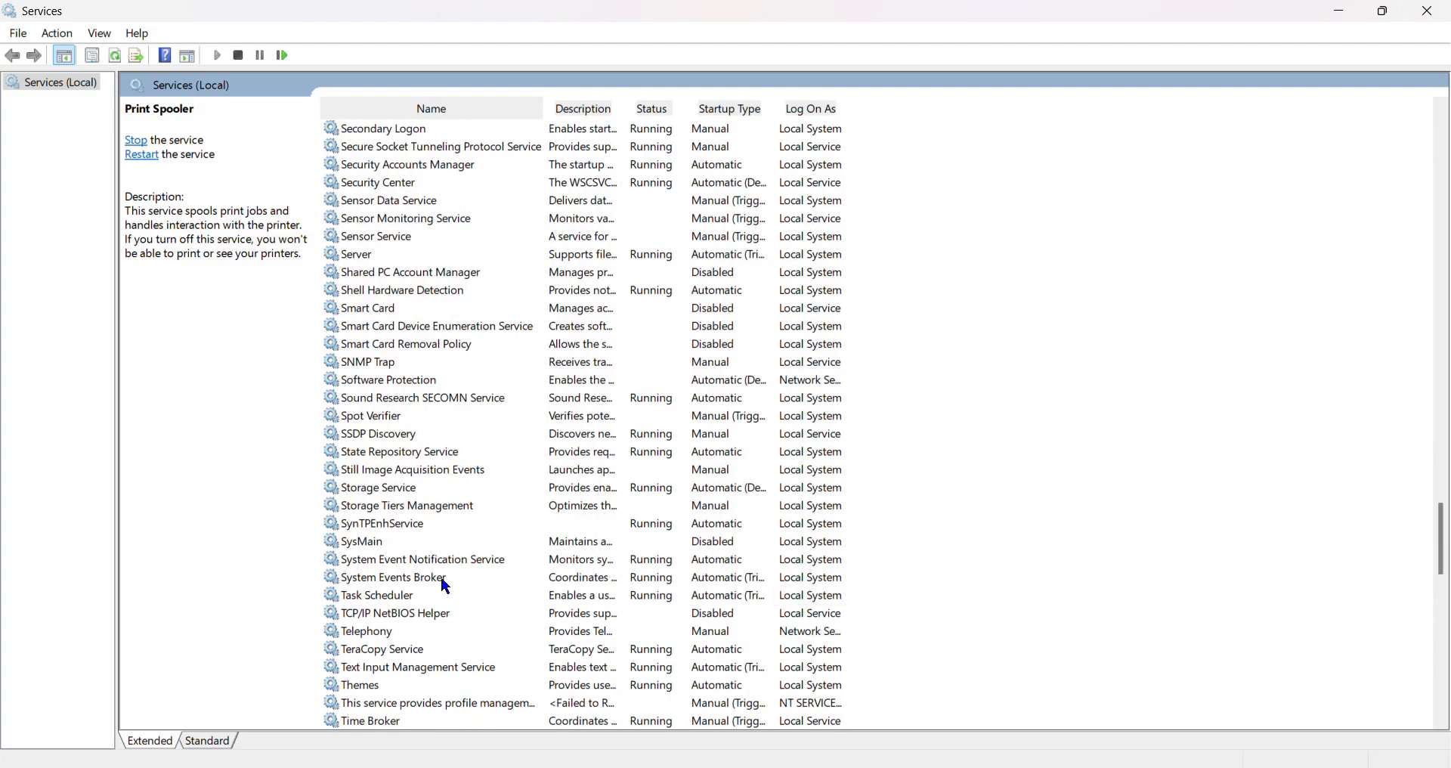
# Review the startup type options in the SysMain service's properties, then cancel the dialog.
pyautogui.doubleClick(369, 546)
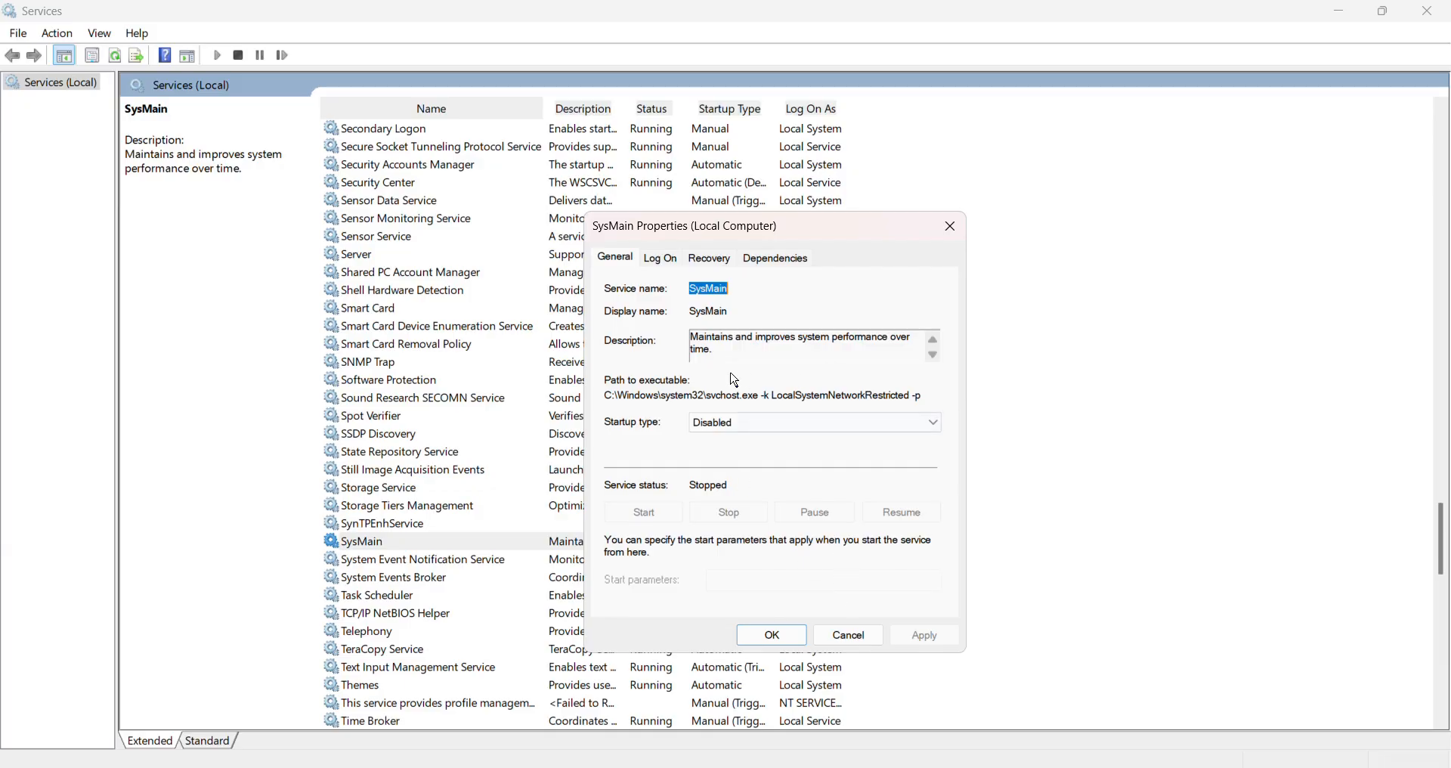
pyautogui.click(760, 430)
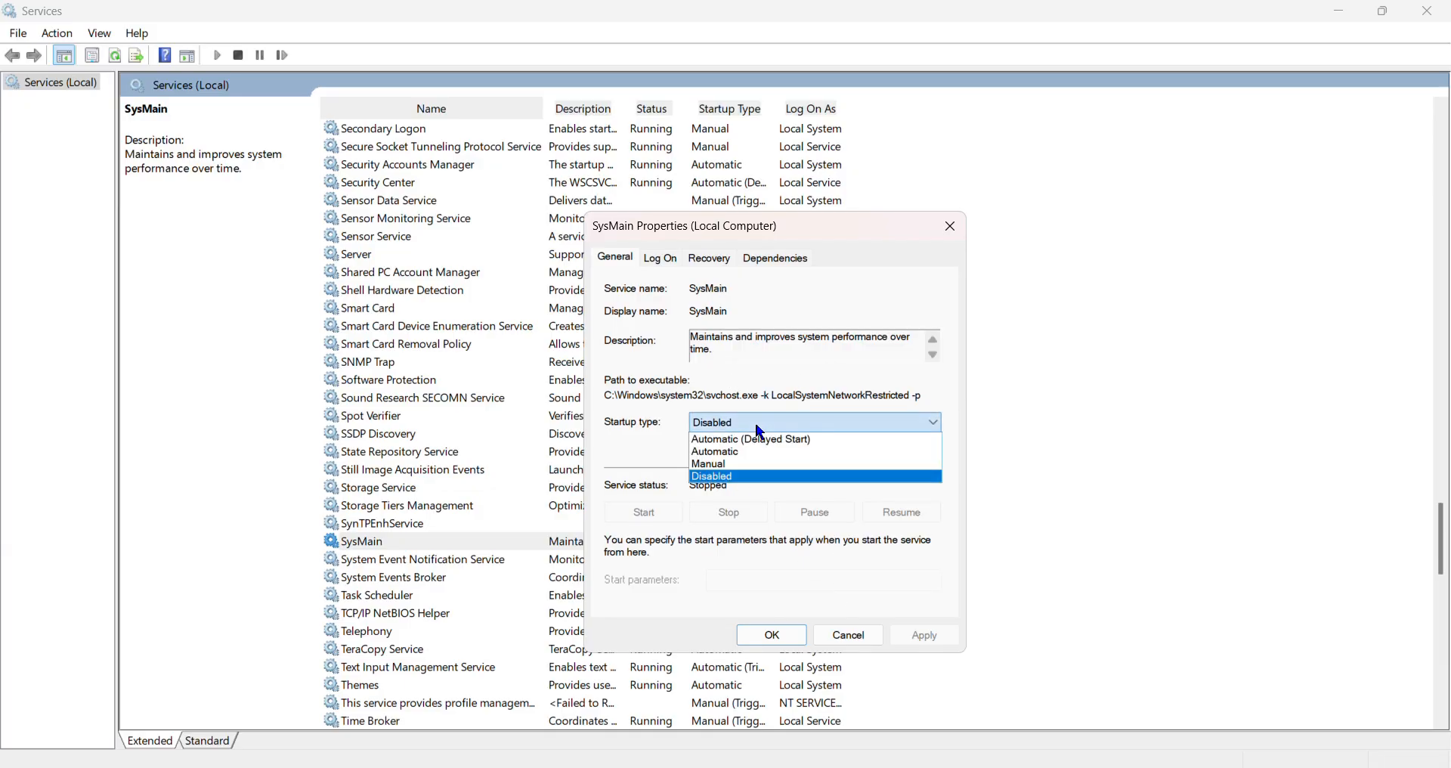
pyautogui.click(760, 430)
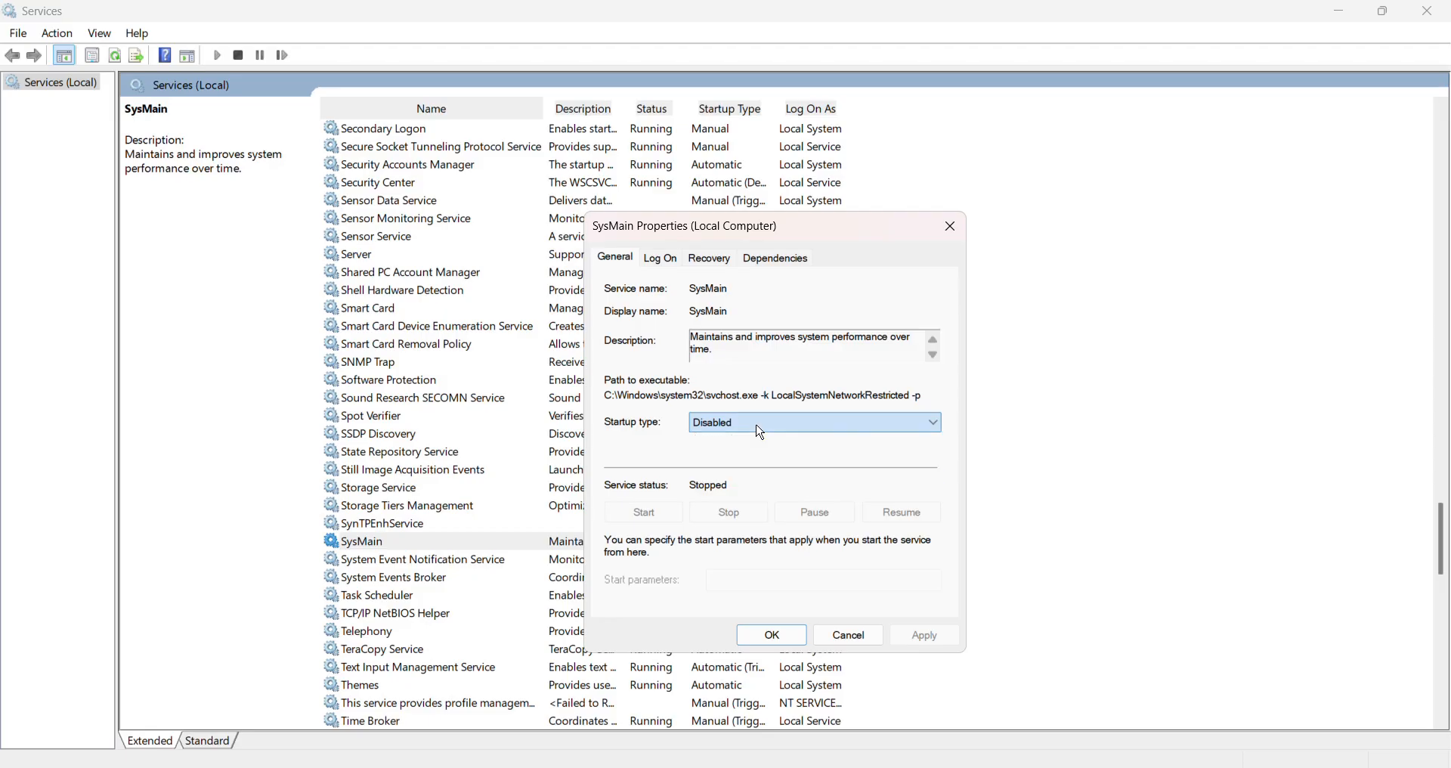
pyautogui.click(847, 640)
# Look through the services after SysMain, then examine the Work Folders service's properties and cancel the dialog.
pyautogui.scroll(-8, 1020, 586)
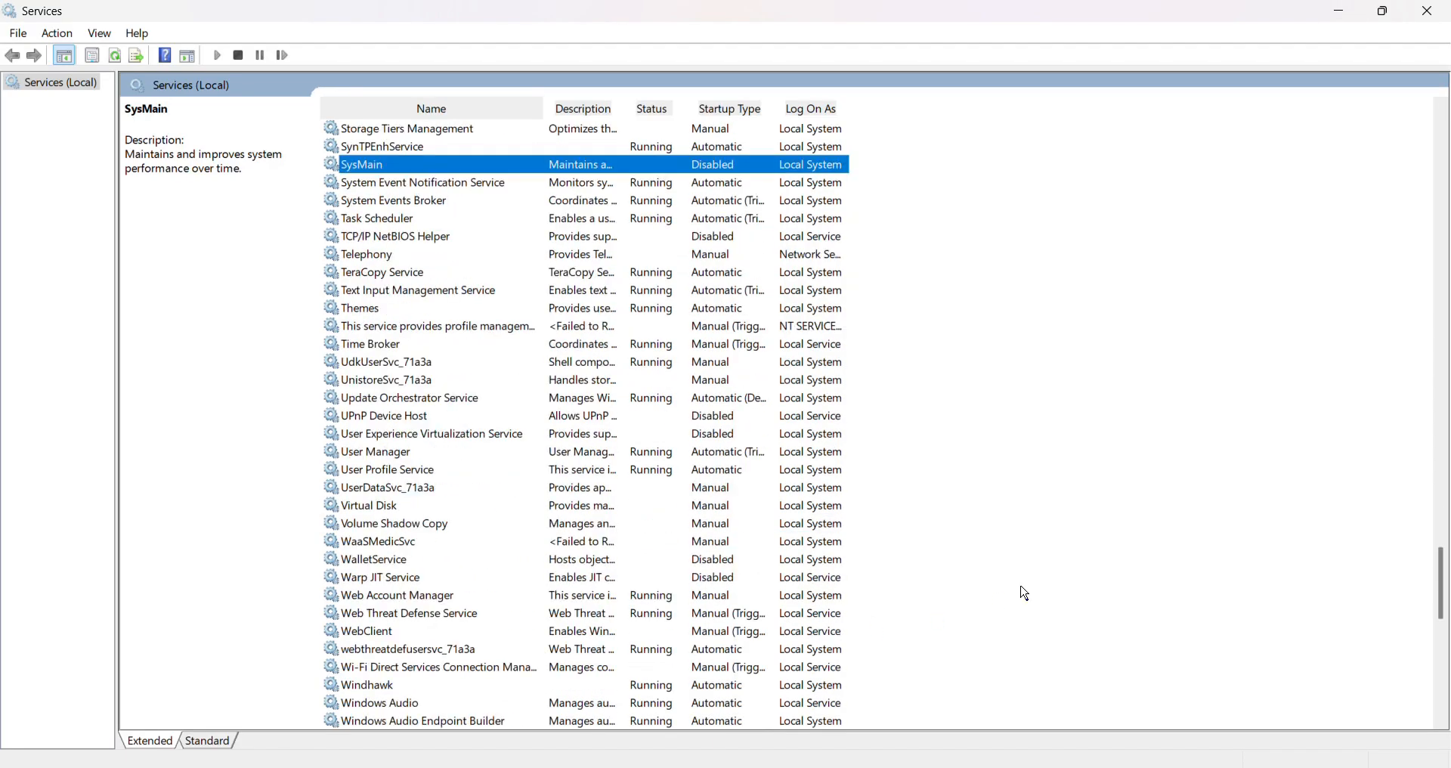
pyautogui.scroll(-2, 1025, 594)
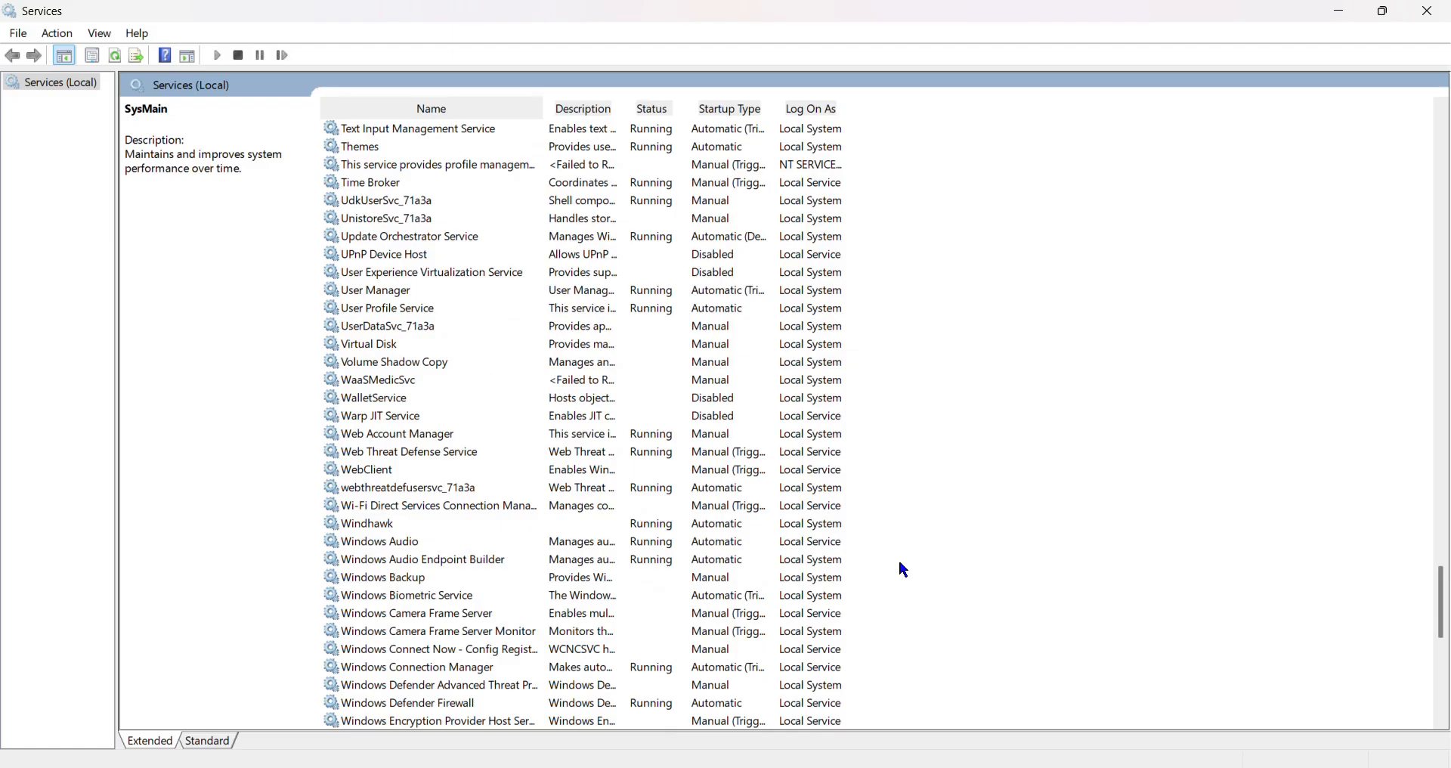
pyautogui.scroll(-2, 904, 570)
pyautogui.scroll(-3, 723, 616)
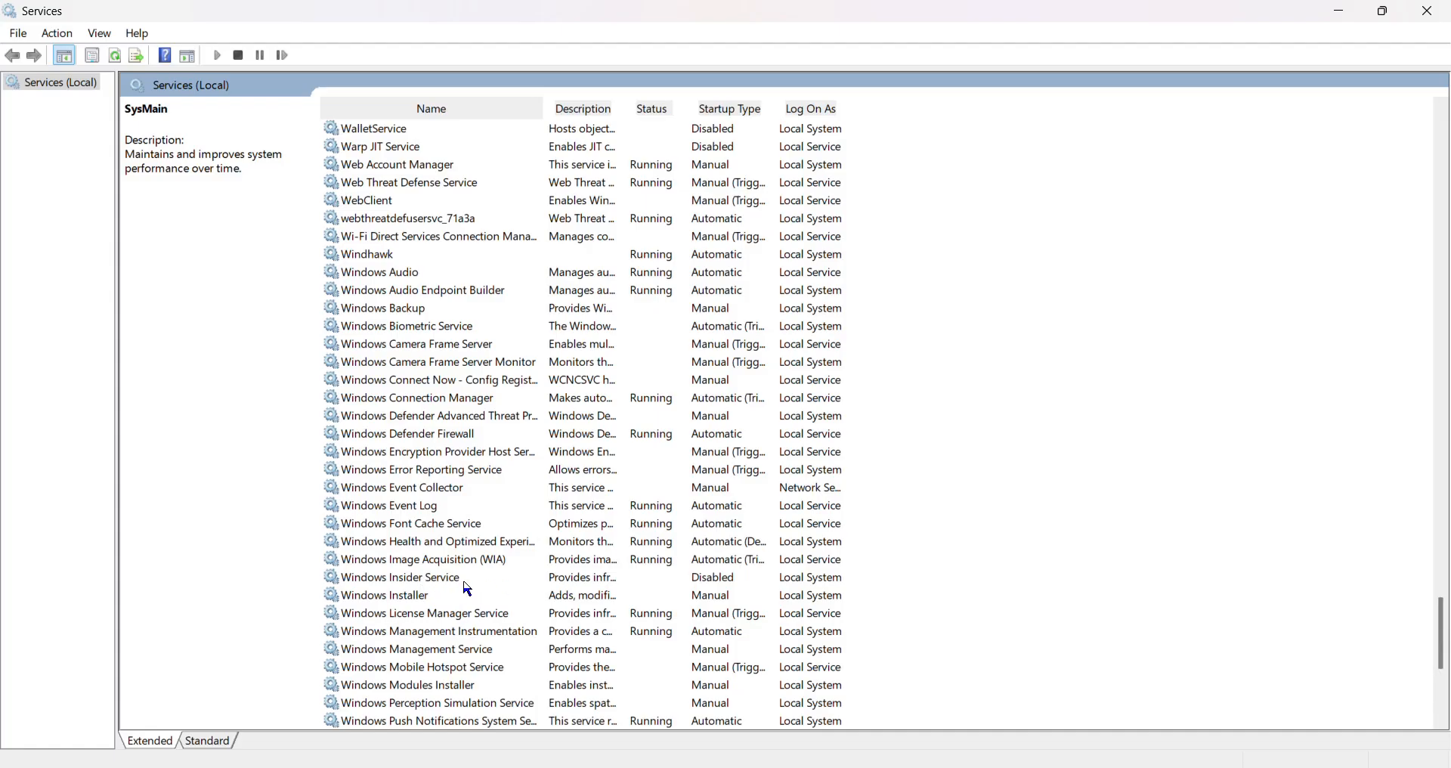
pyautogui.scroll(-3, 928, 581)
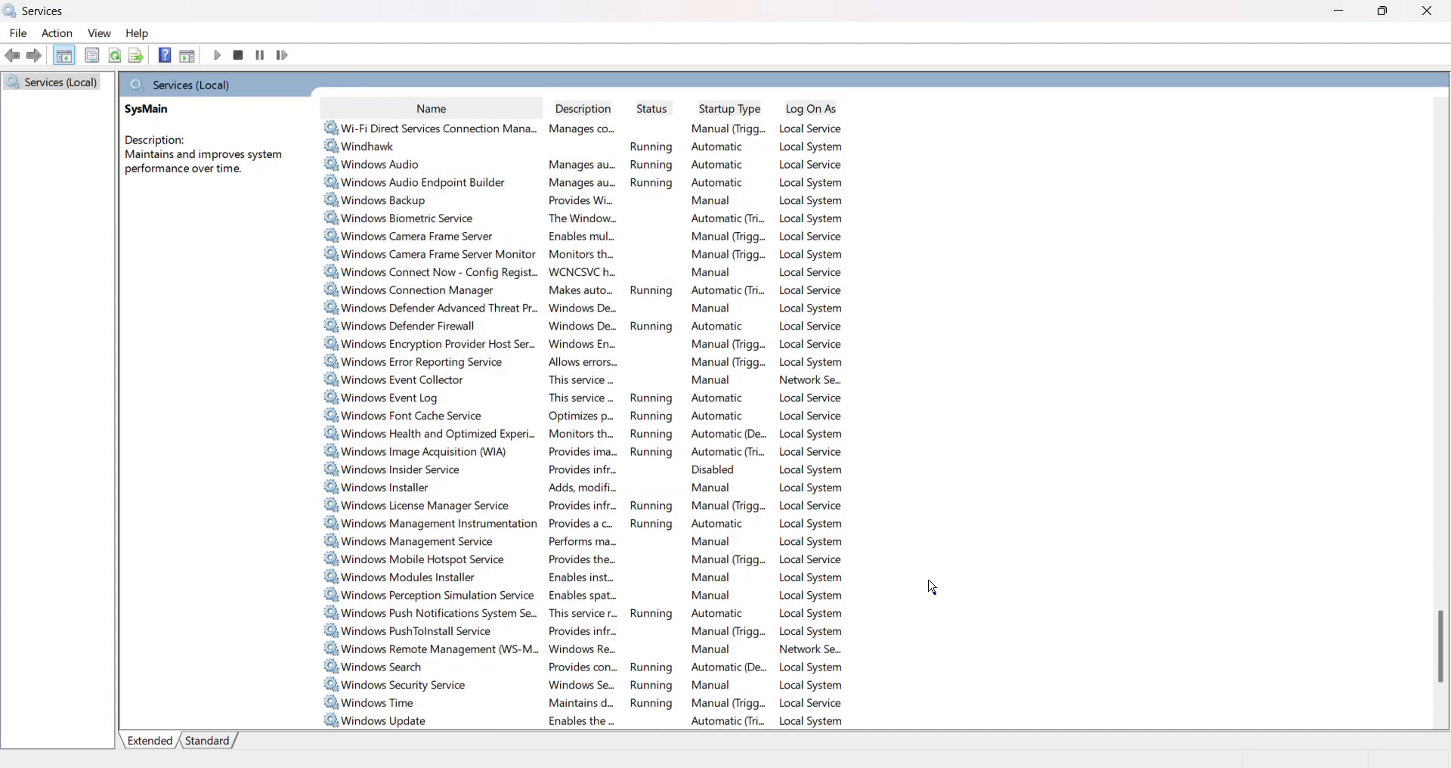
pyautogui.scroll(-2, 929, 589)
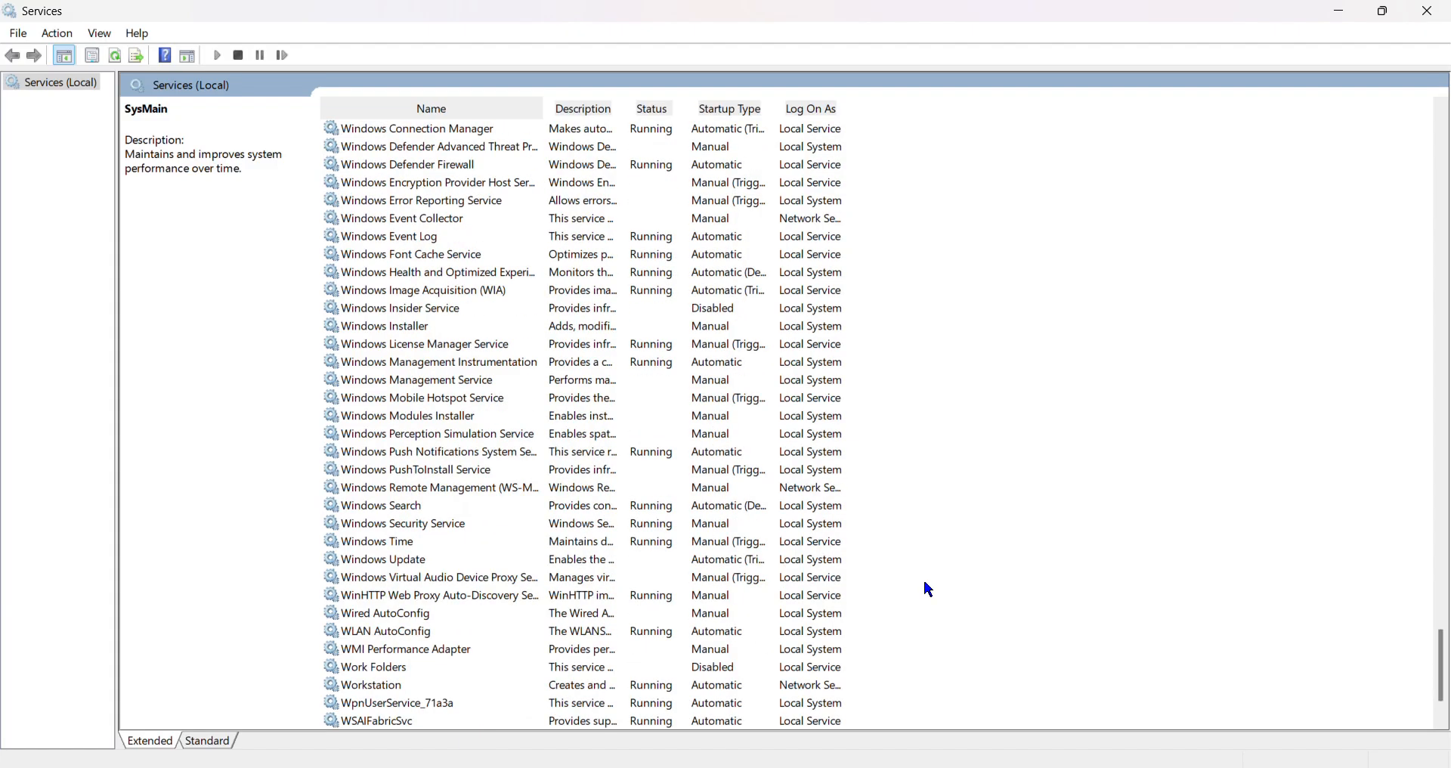
pyautogui.scroll(-2, 929, 589)
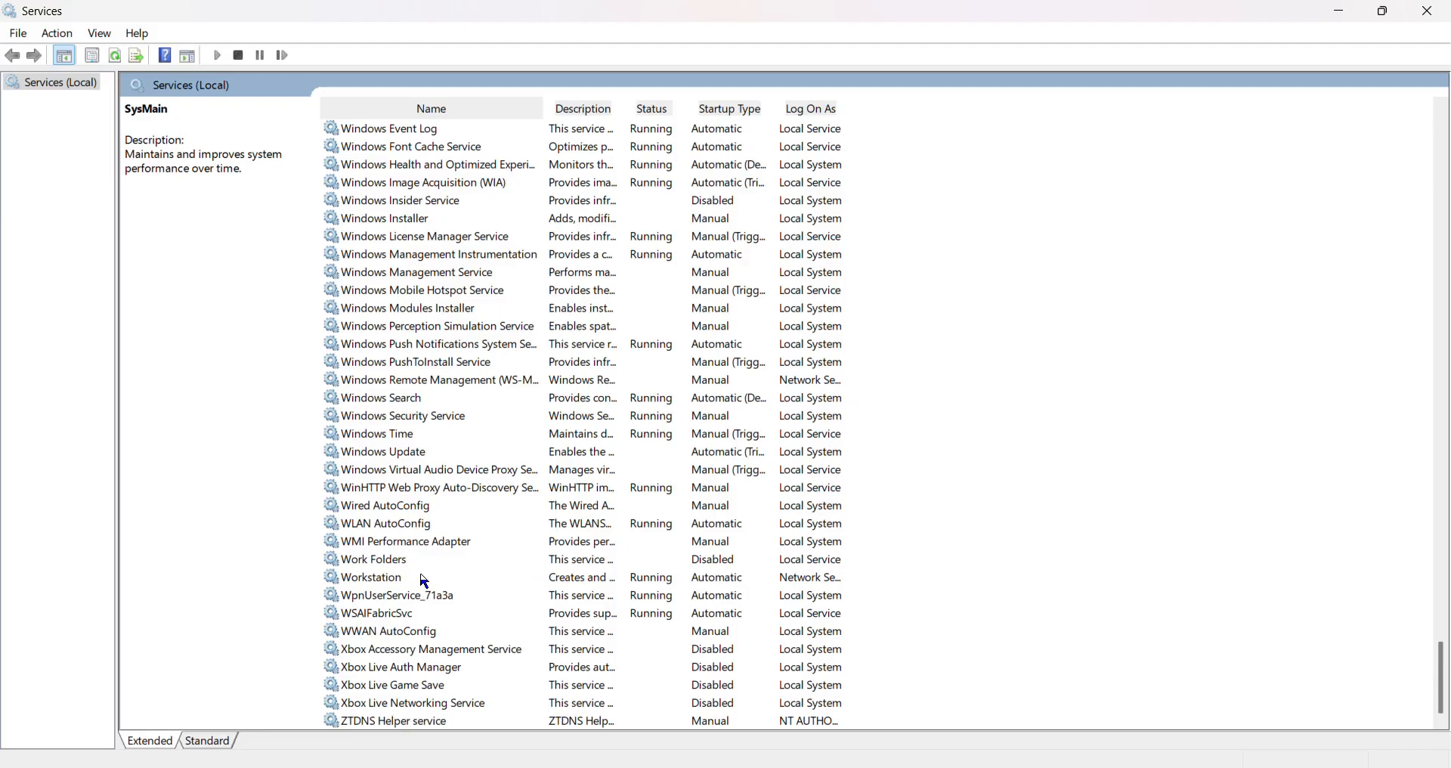
pyautogui.doubleClick(362, 565)
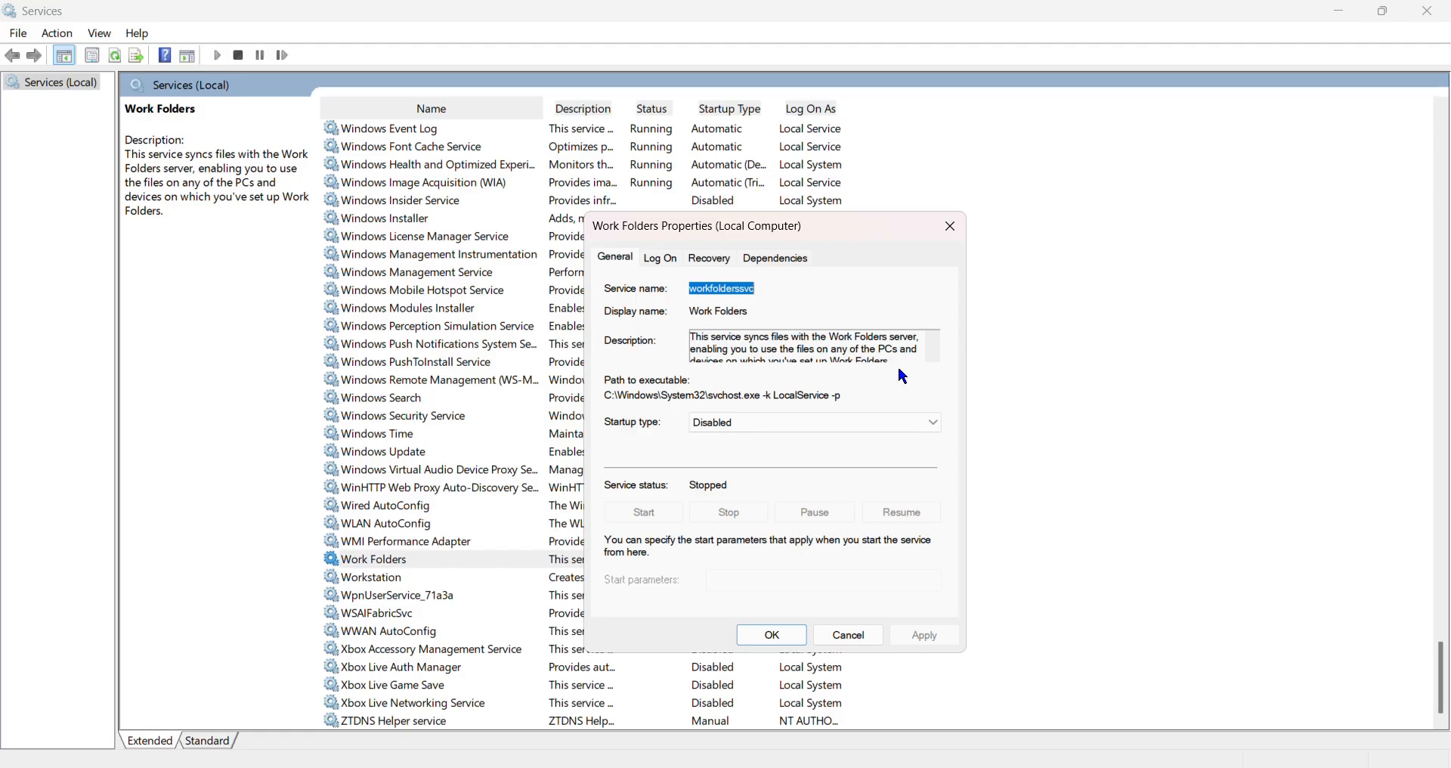
pyautogui.click(851, 637)
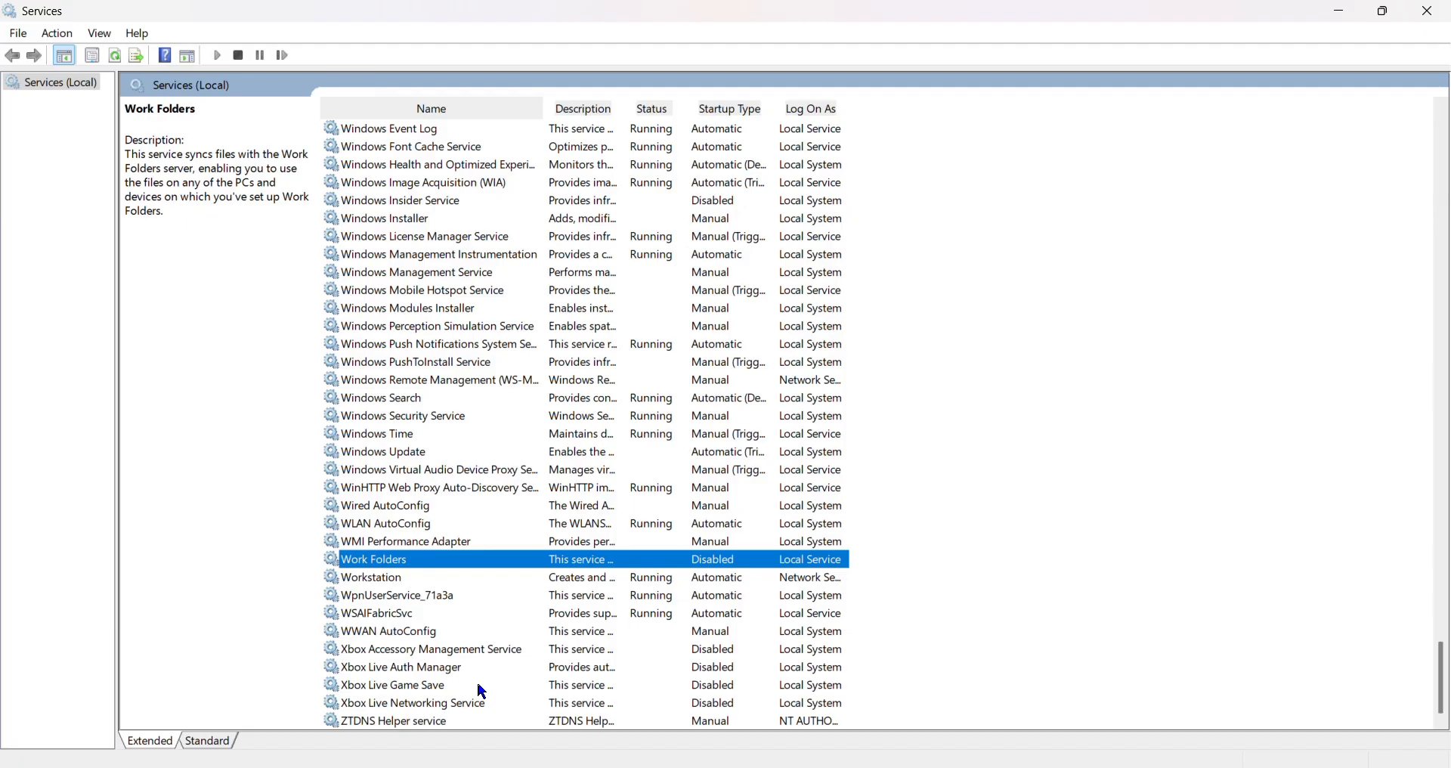
# Review the startup type options in the Xbox Accessory Management Service's properties and accept the dialog with Disabled selected.
pyautogui.click(403, 655)
pyautogui.doubleClick(403, 655)
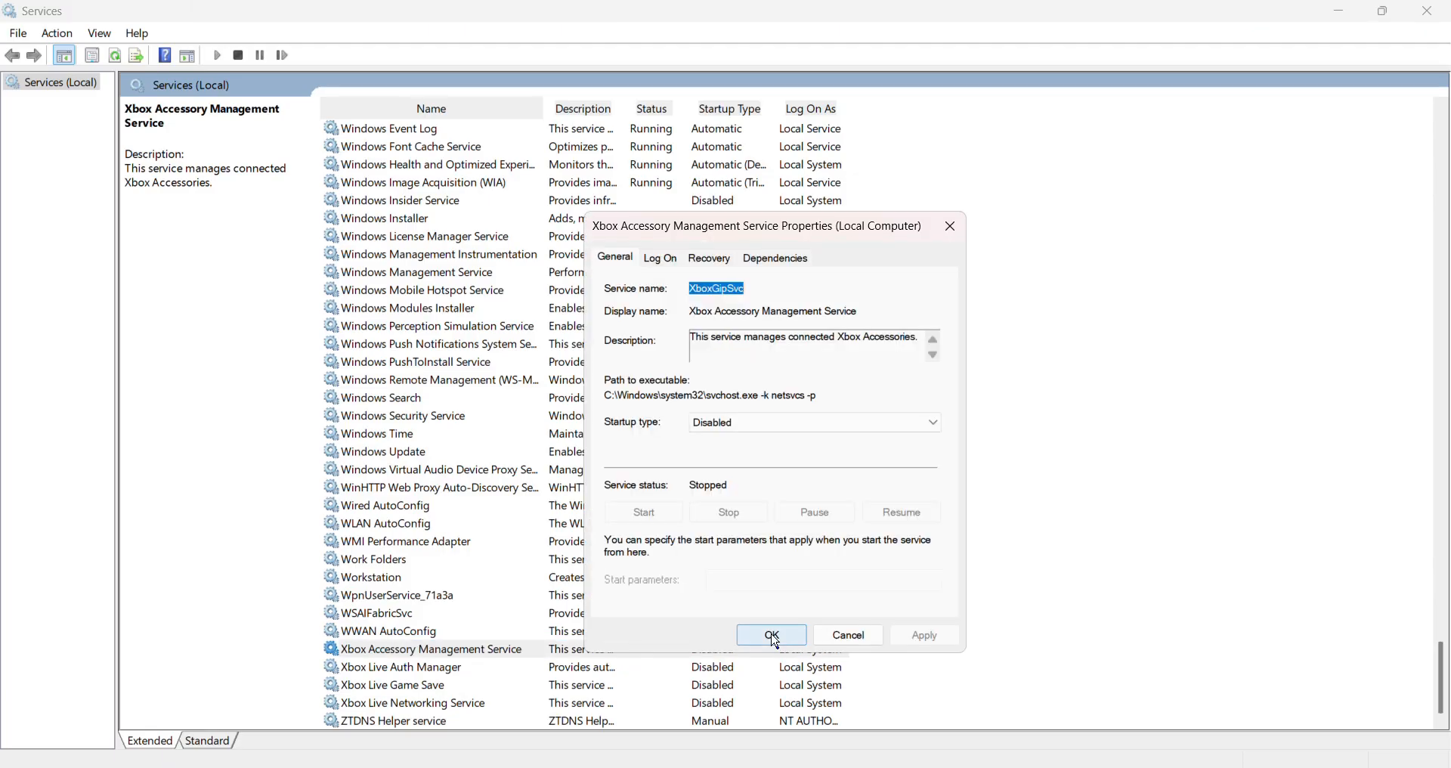
pyautogui.click(745, 424)
pyautogui.click(745, 424)
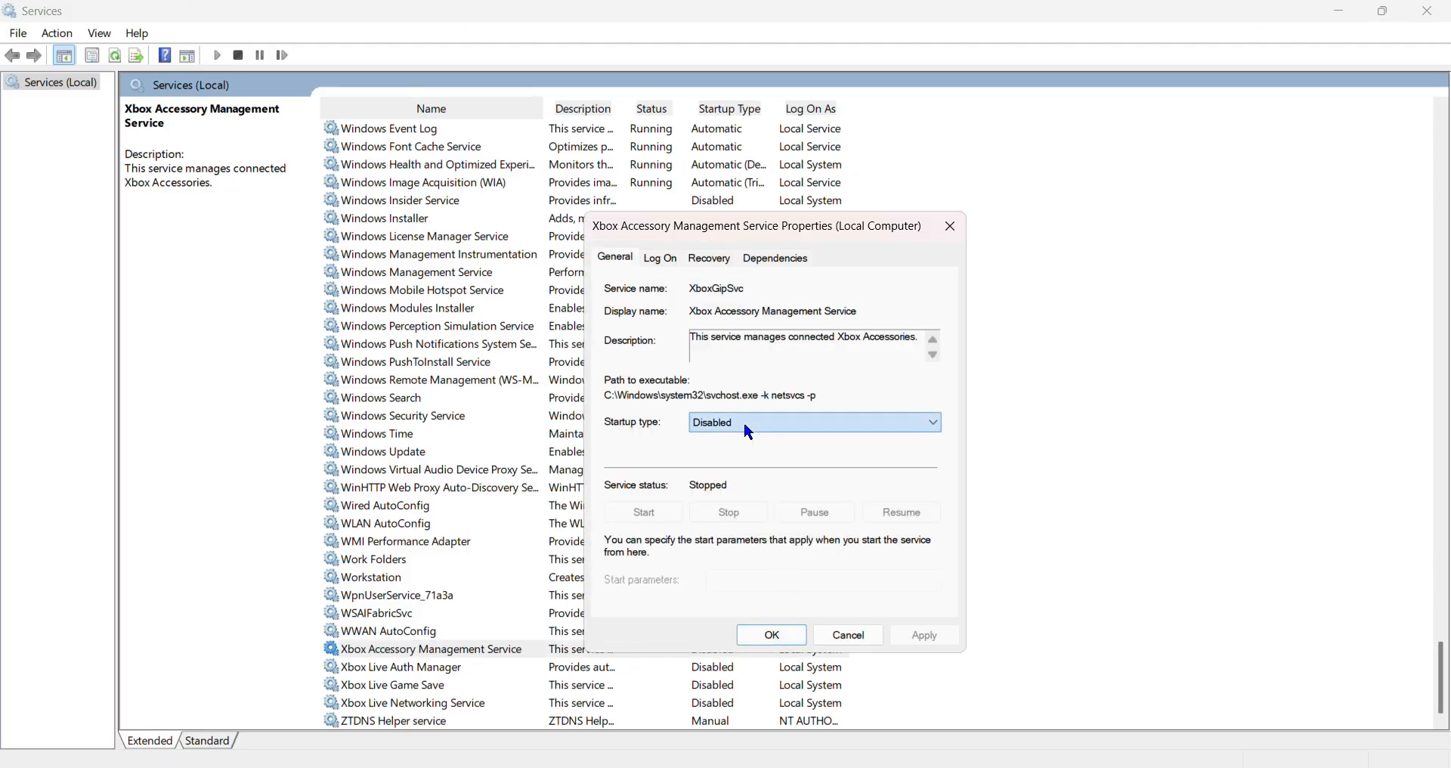
pyautogui.click(745, 423)
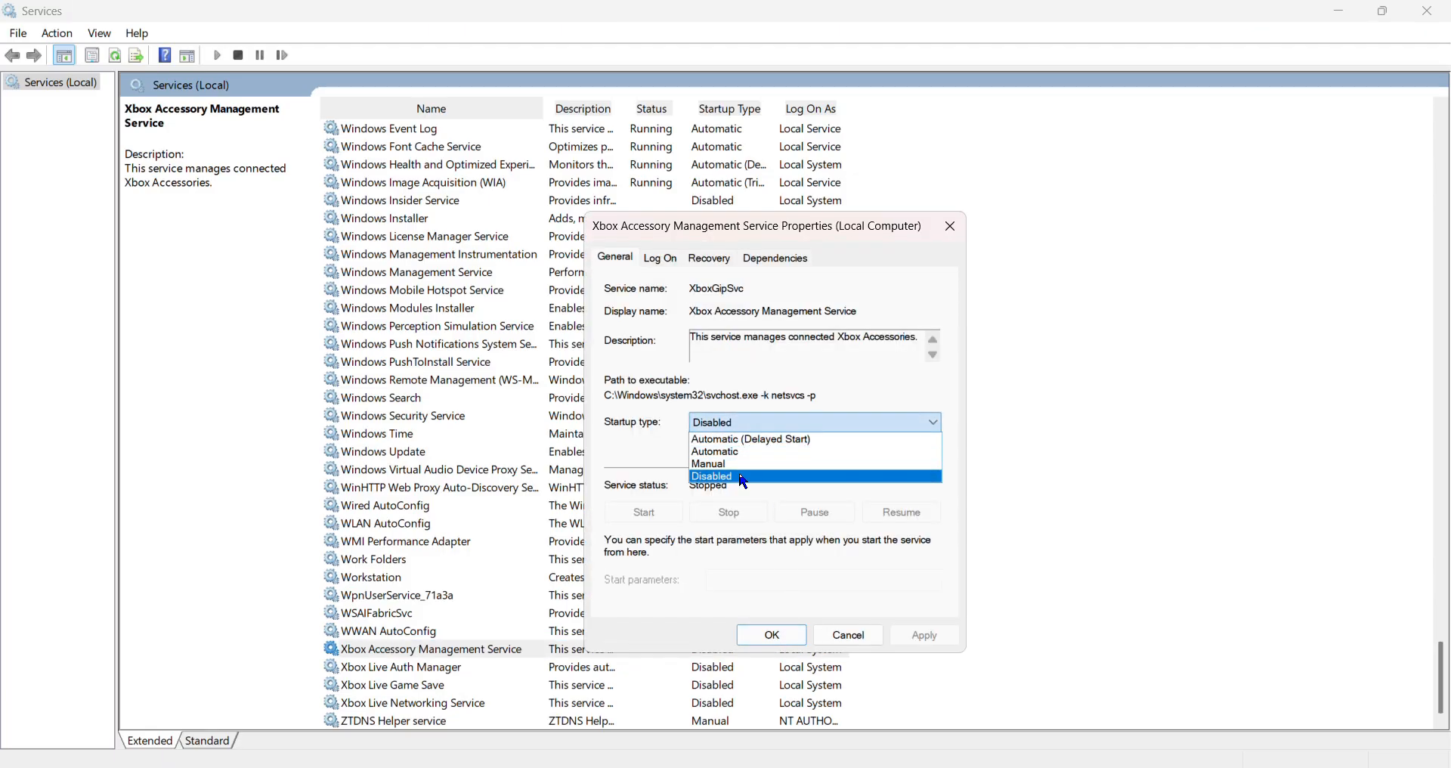
pyautogui.click(614, 479)
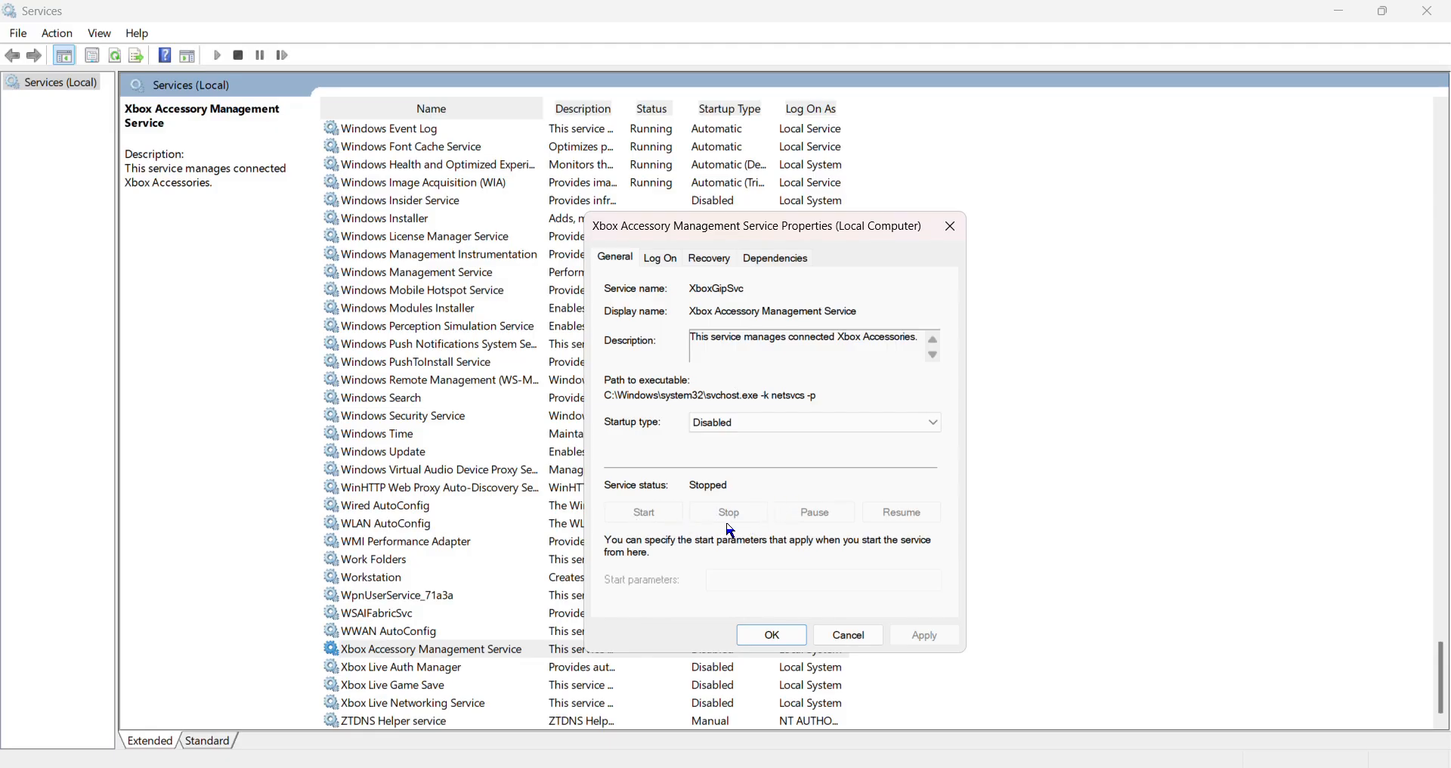
pyautogui.click(737, 428)
pyautogui.click(737, 429)
pyautogui.click(765, 420)
pyautogui.click(765, 423)
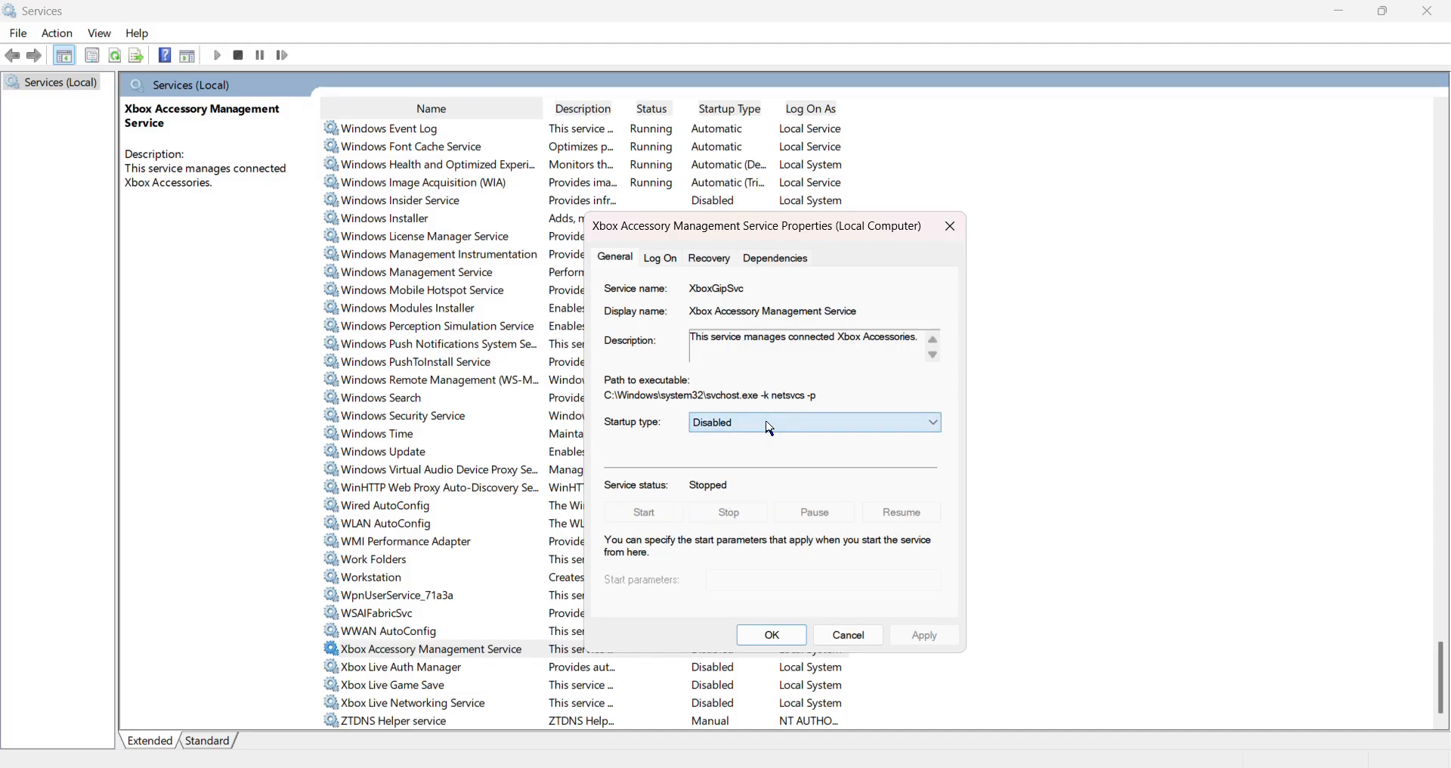
pyautogui.click(767, 426)
pyautogui.click(769, 425)
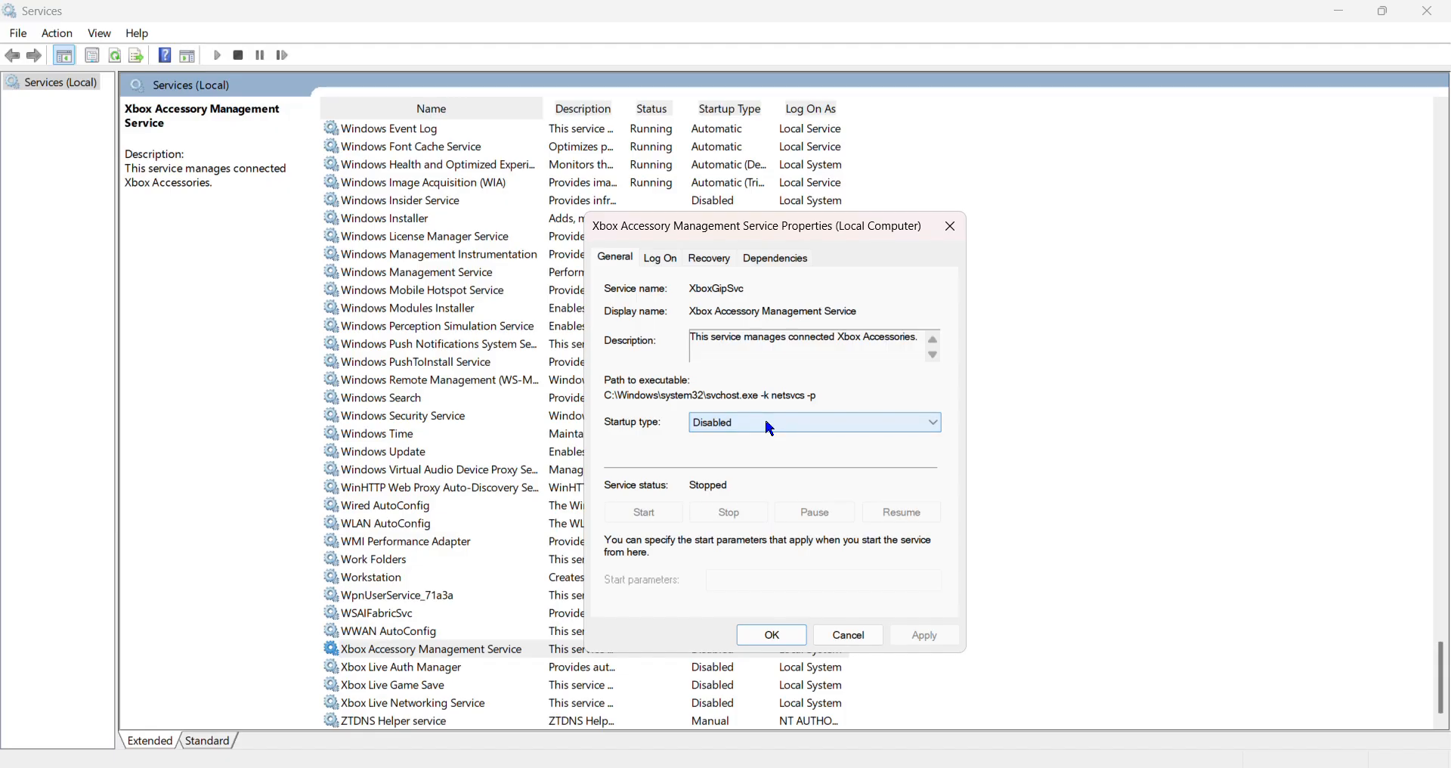
pyautogui.click(778, 637)
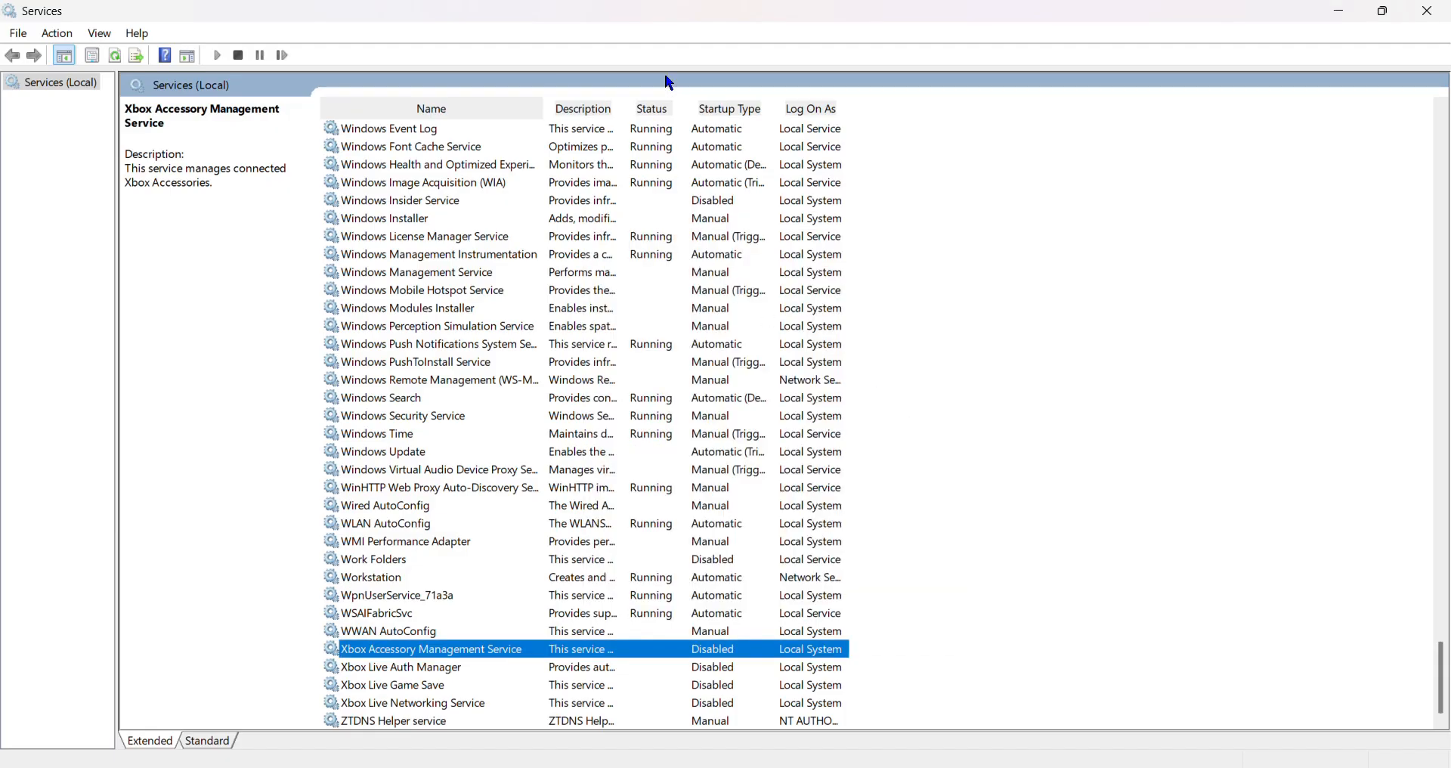